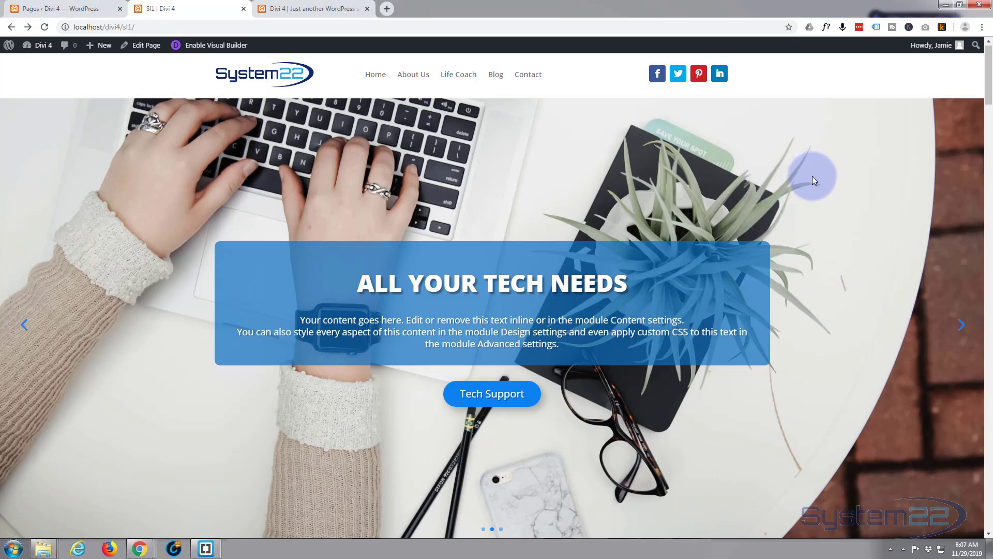
# - Scroll down through the current page to review its content
pyautogui.scroll(-10, 813, 176)
pyautogui.scroll(-12, 812, 177)
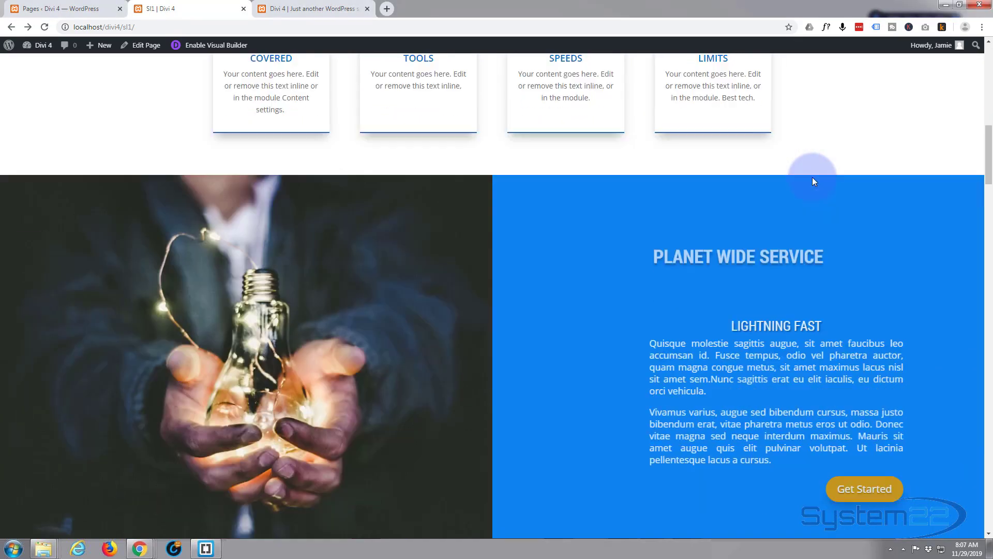
pyautogui.scroll(-11, 813, 178)
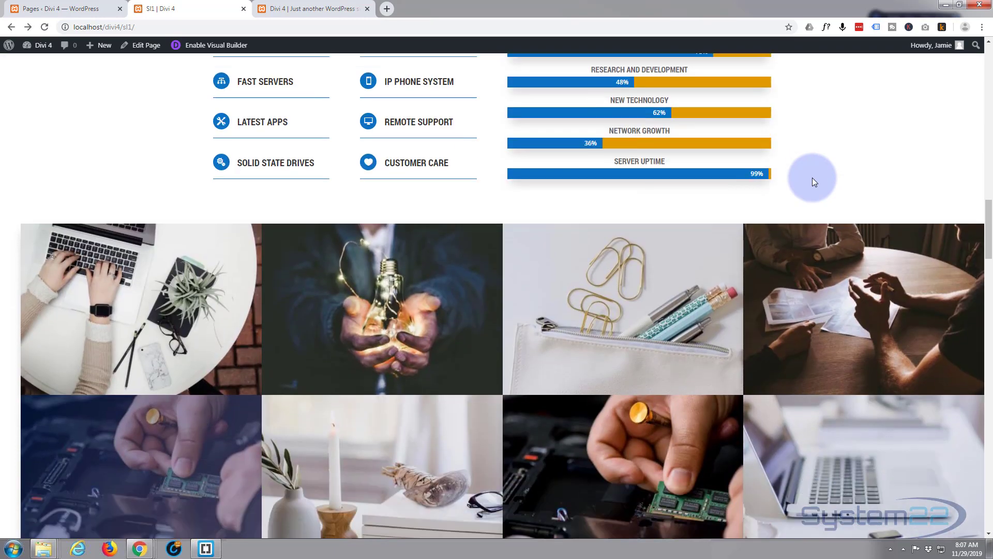
pyautogui.scroll(-10, 812, 178)
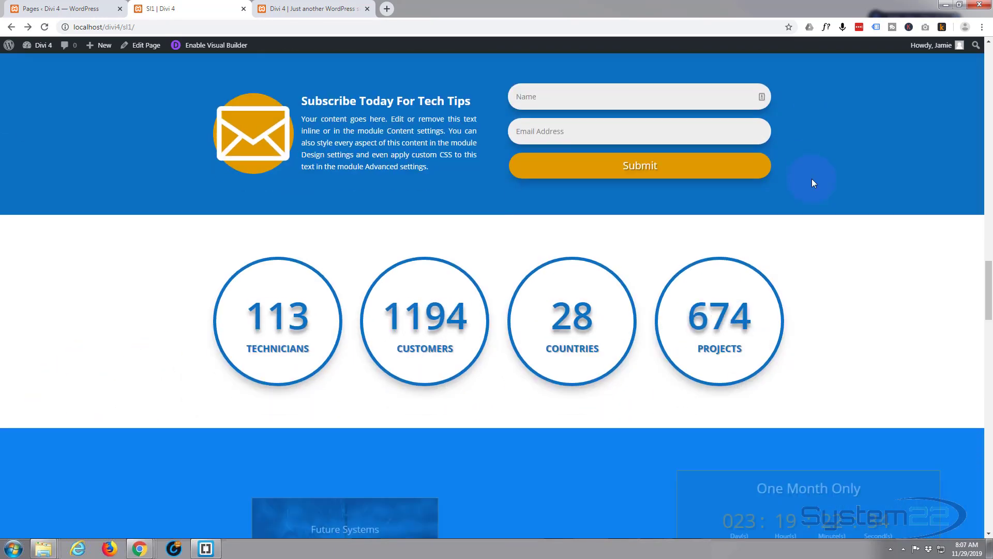
pyautogui.scroll(-10, 812, 179)
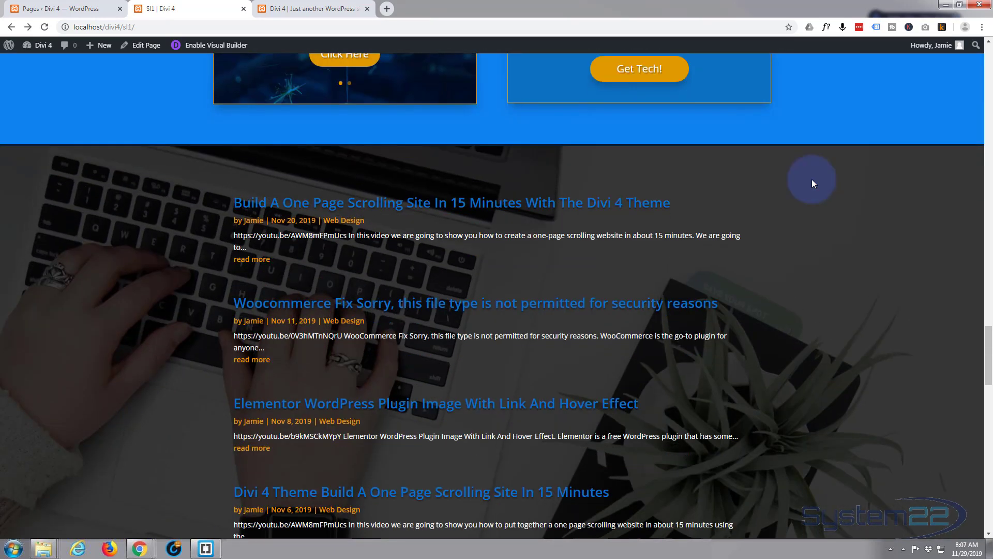
pyautogui.scroll(-7, 811, 179)
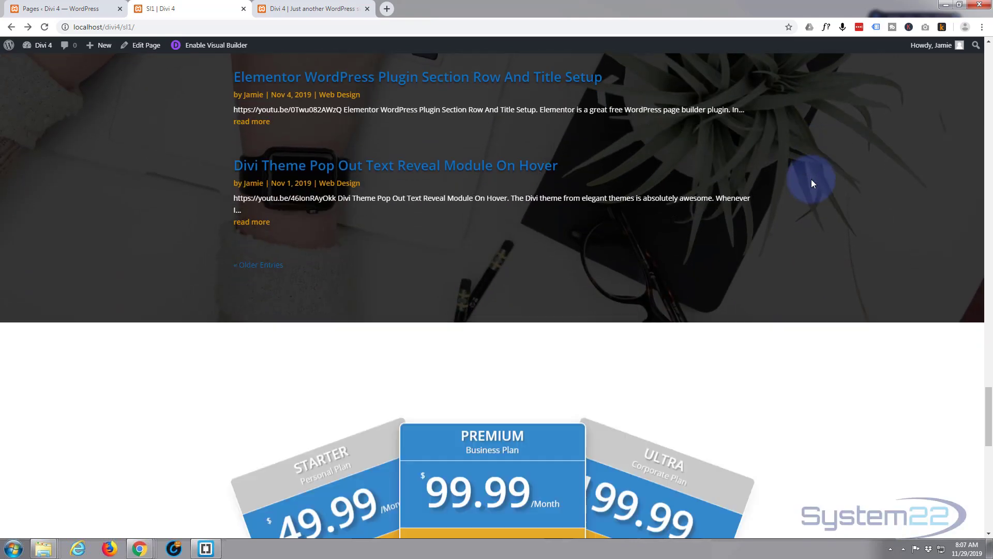
pyautogui.scroll(-2, 811, 179)
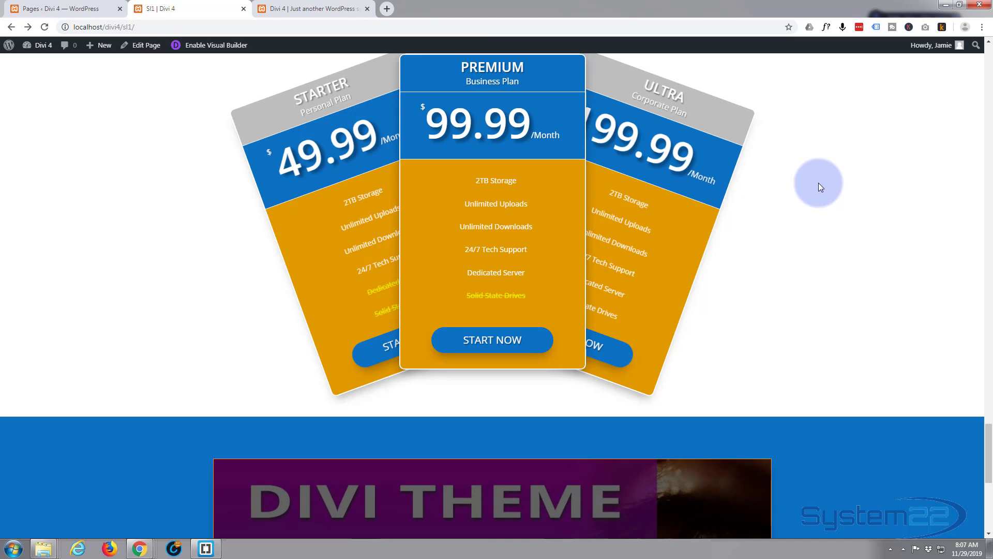
pyautogui.scroll(-2, 818, 186)
pyautogui.scroll(-1, 818, 186)
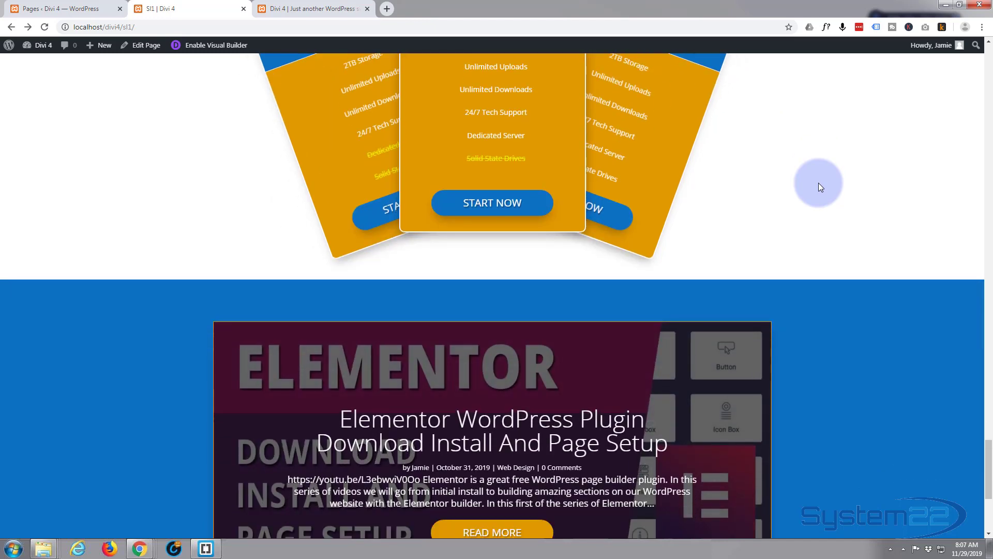
pyautogui.scroll(-3, 819, 186)
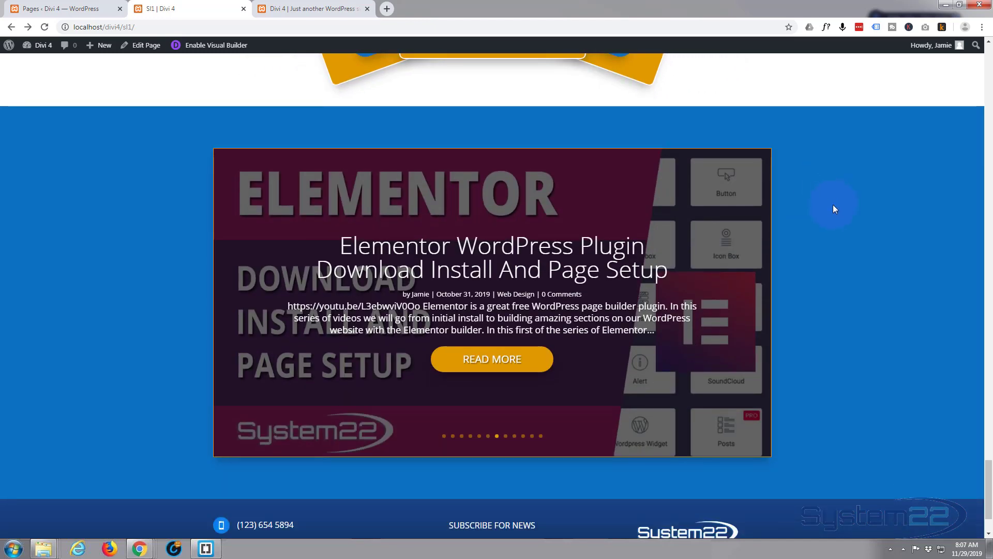
pyautogui.scroll(-2, 834, 206)
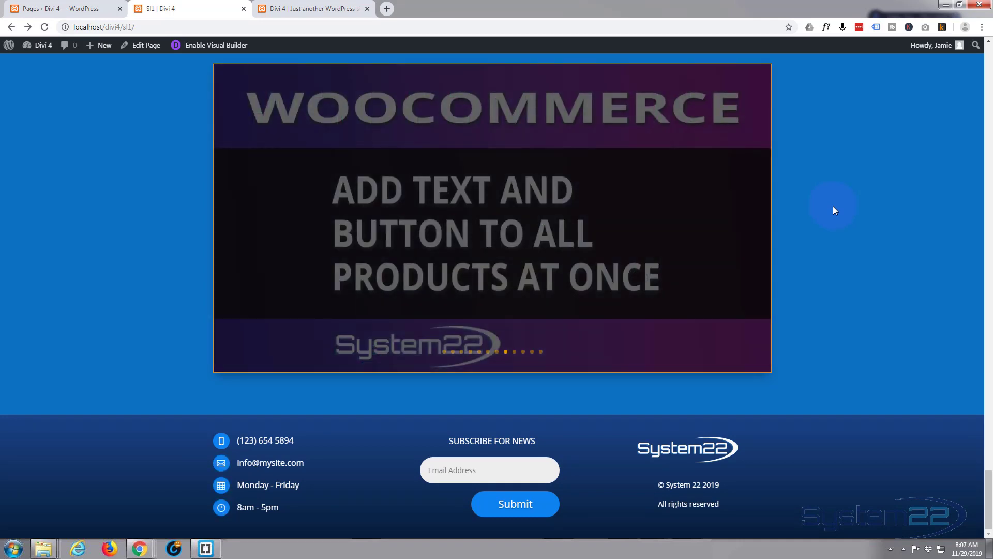
pyautogui.scroll(1, 910, 519)
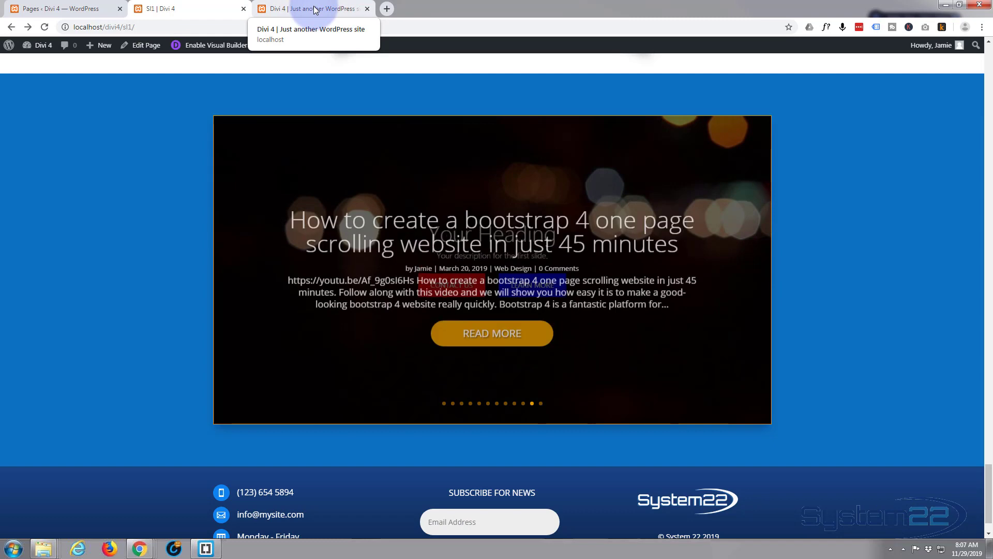
# - Open the Divi 4 homepage in the Visual Builder and scroll to the pricing tables
pyautogui.click(314, 9)
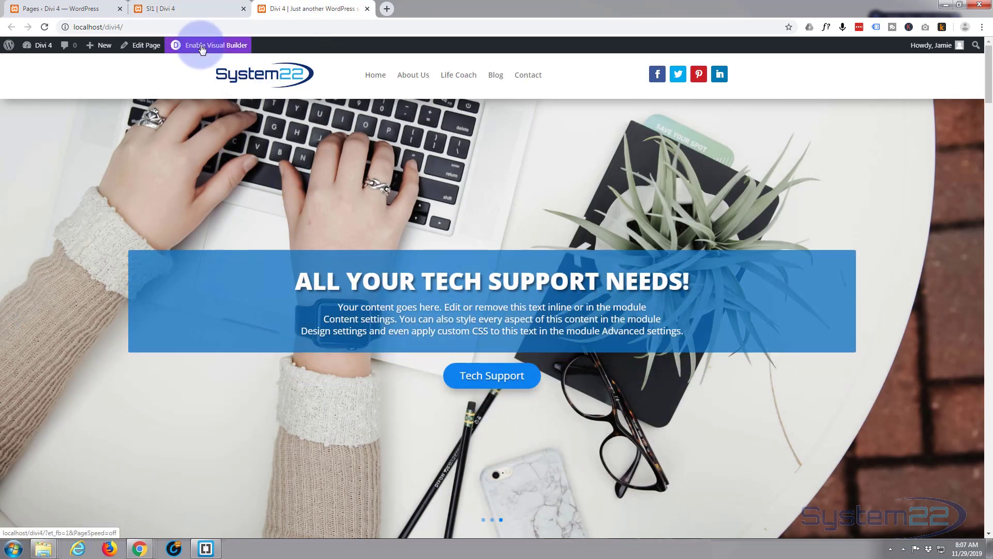
pyautogui.click(201, 48)
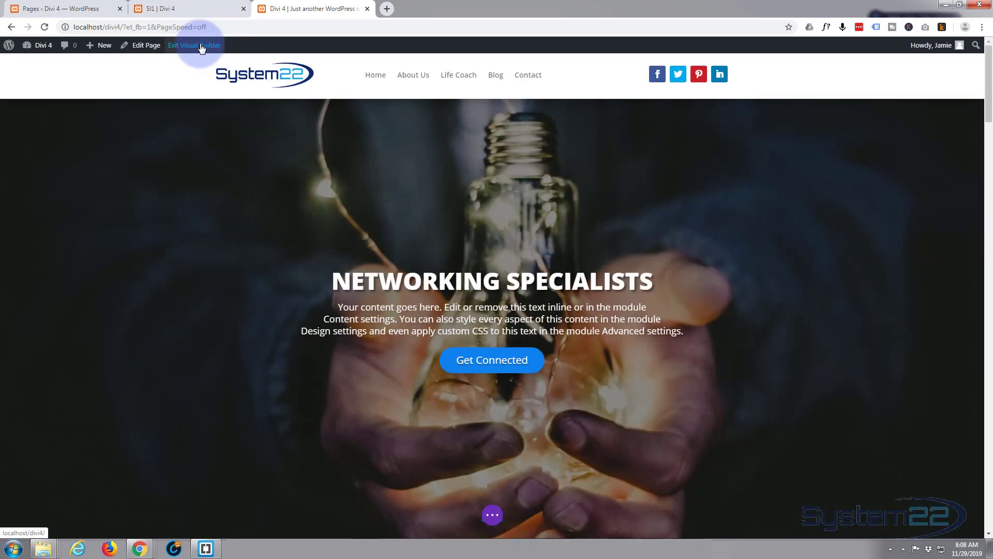
pyautogui.scroll(-10, 211, 149)
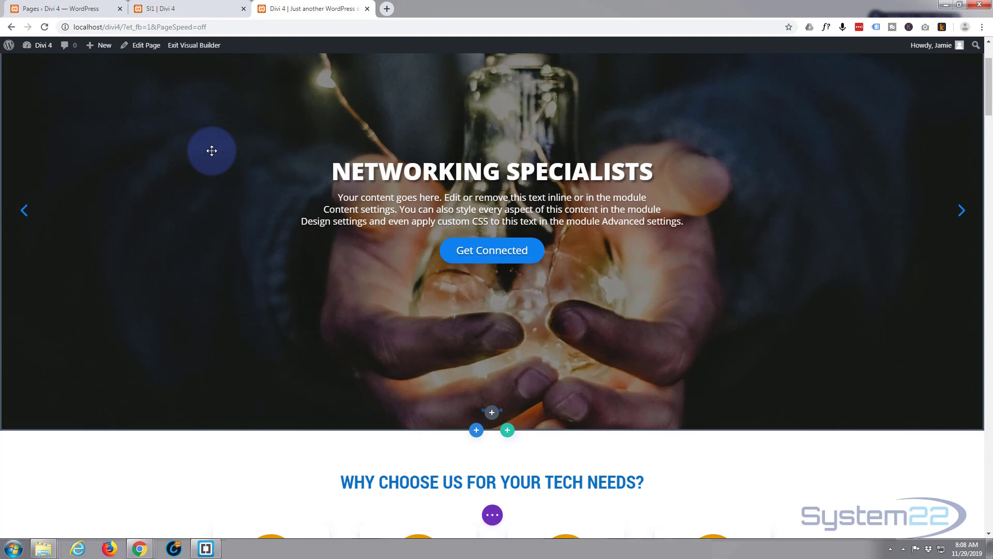
pyautogui.scroll(-15, 214, 152)
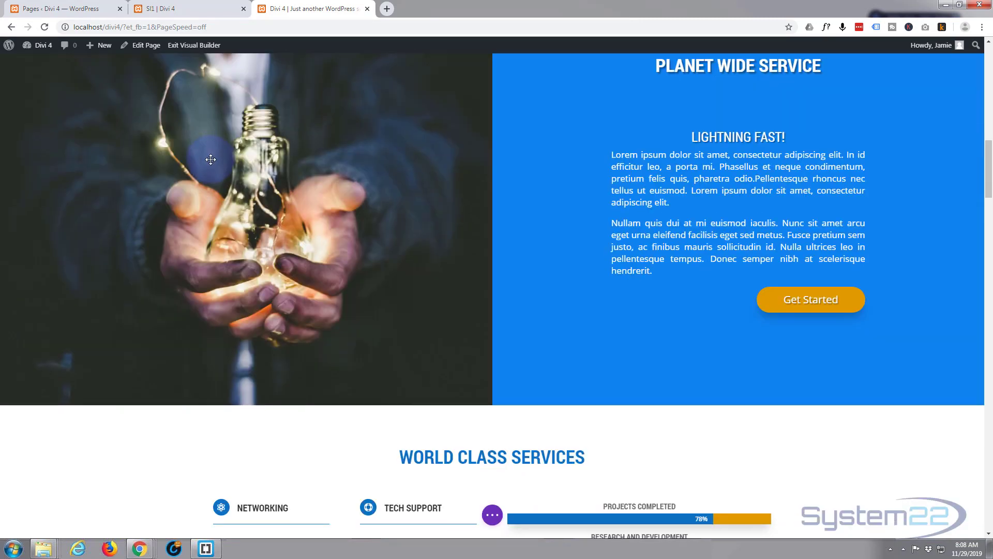
pyautogui.scroll(-15, 212, 159)
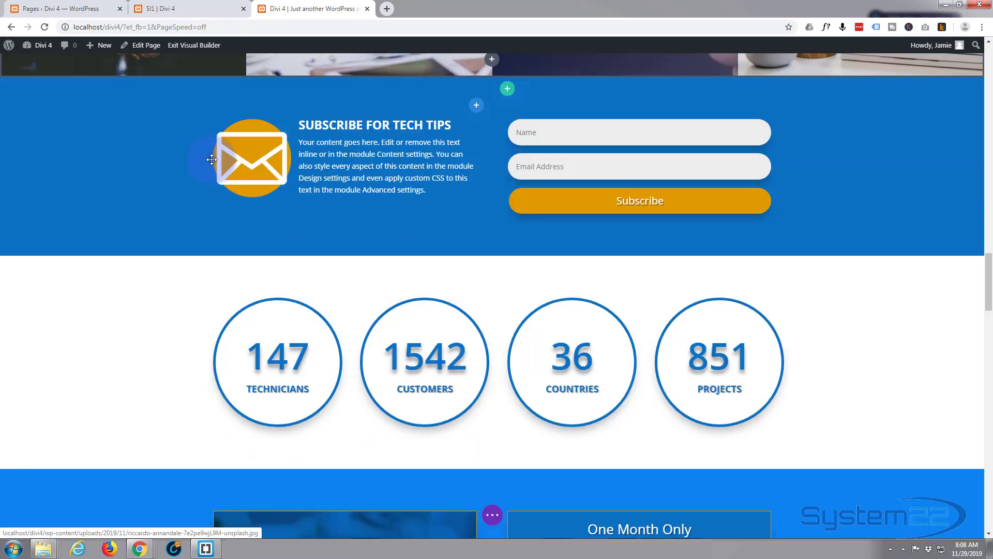
pyautogui.scroll(-15, 212, 160)
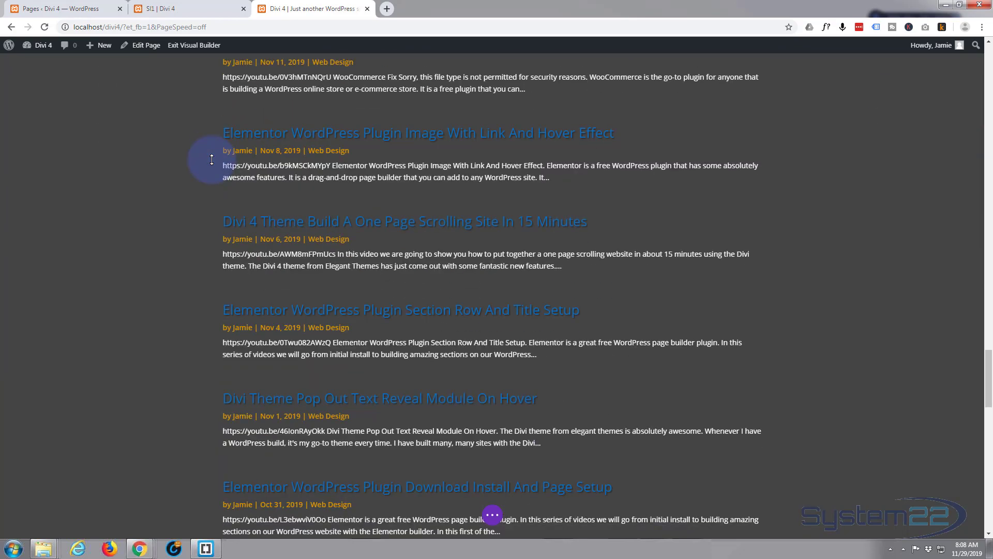
pyautogui.scroll(-10, 80, 160)
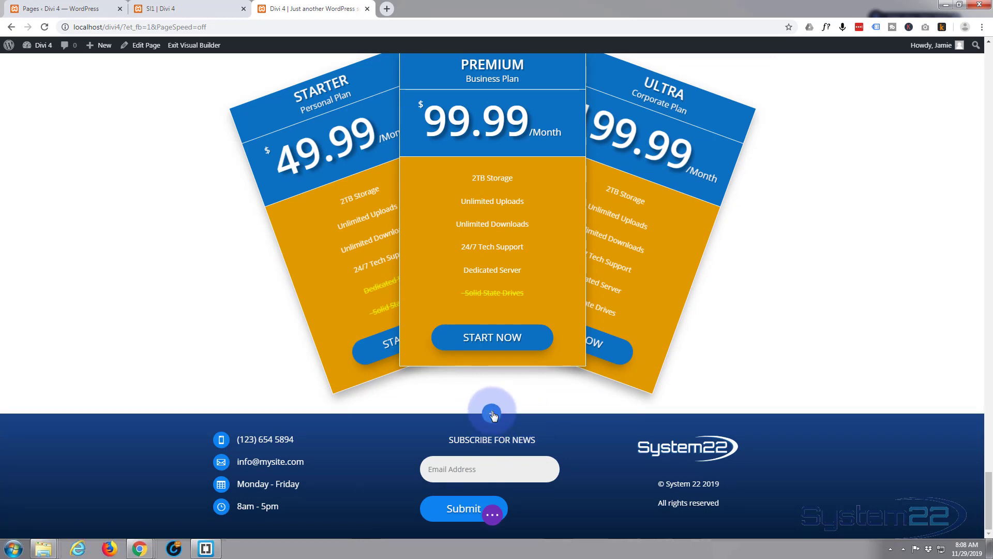
# - Insert a regular one-column section below the pricing tables containing a Post Slider module
pyautogui.click(492, 414)
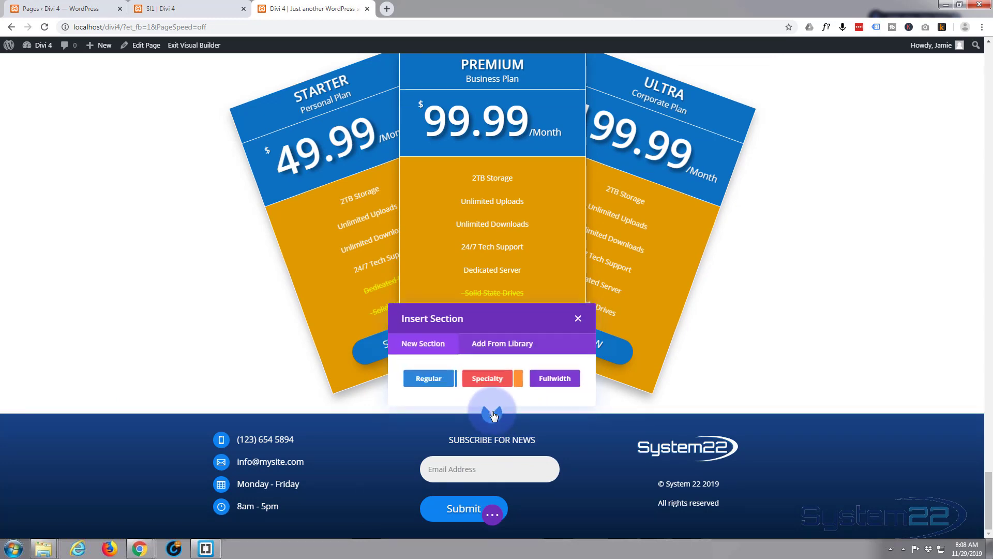
pyautogui.click(428, 377)
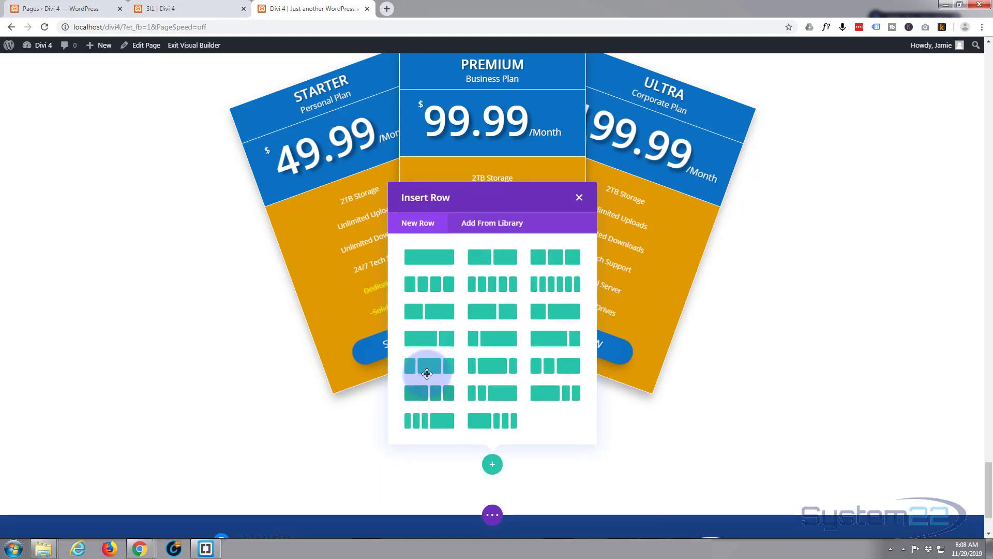
pyautogui.click(438, 260)
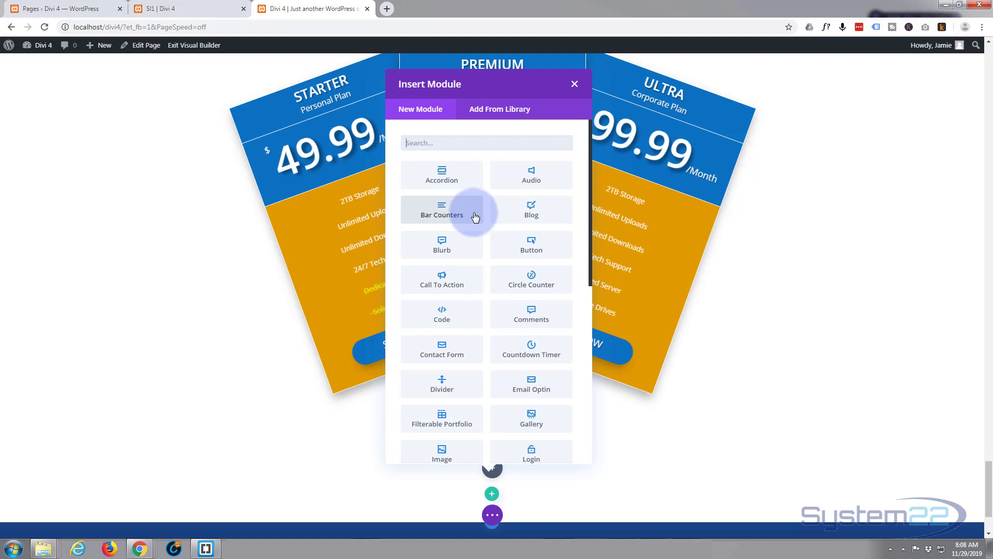
pyautogui.scroll(-7, 476, 214)
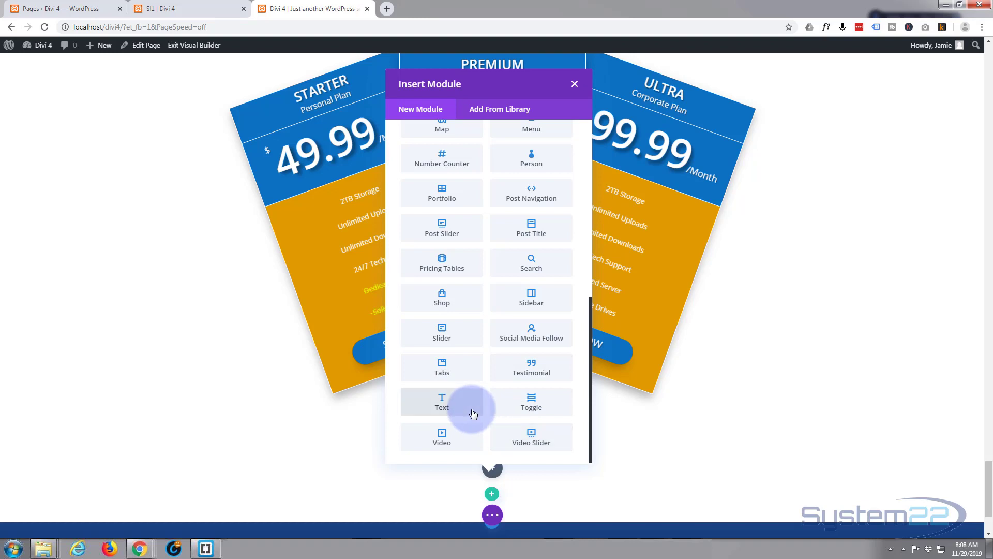
pyautogui.click(440, 229)
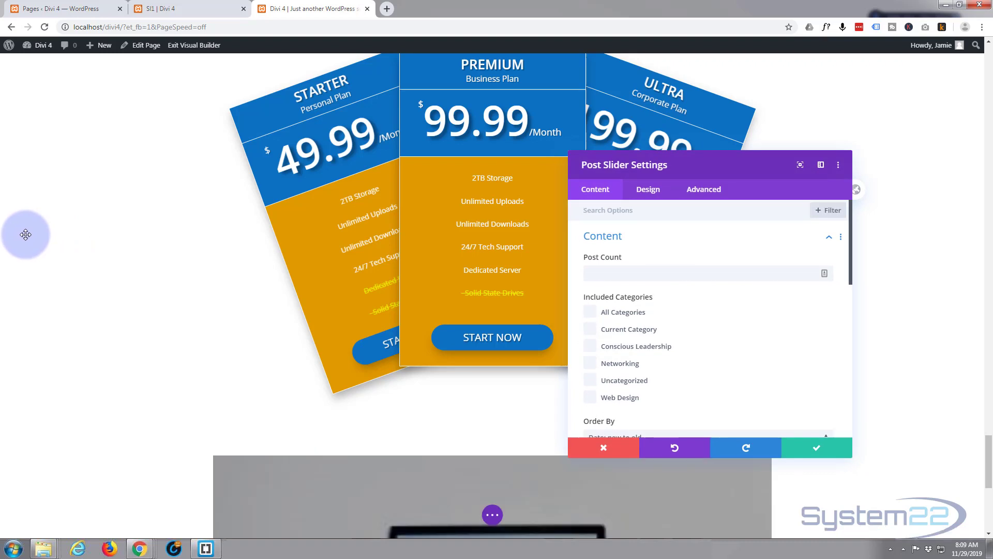
pyautogui.scroll(-4, 119, 277)
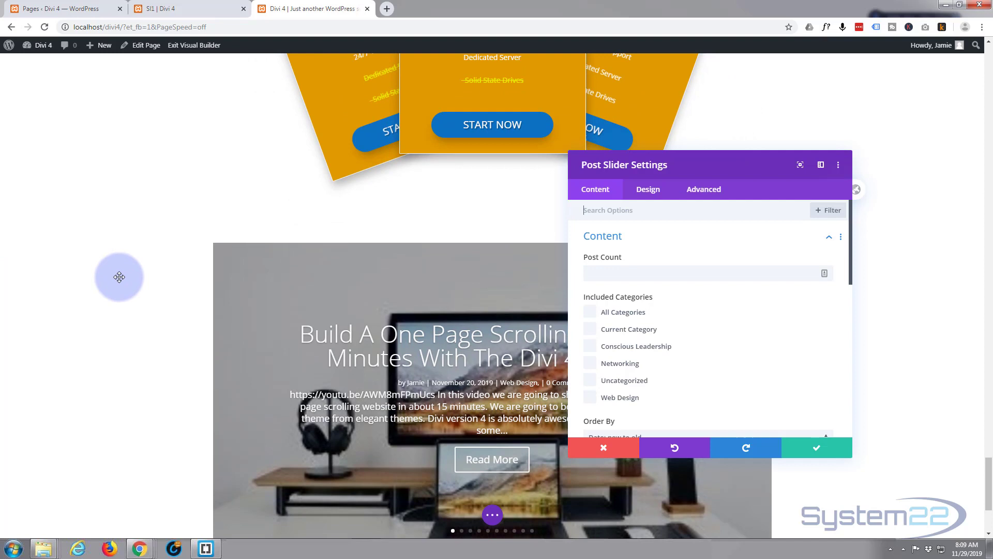
pyautogui.scroll(-2, 119, 277)
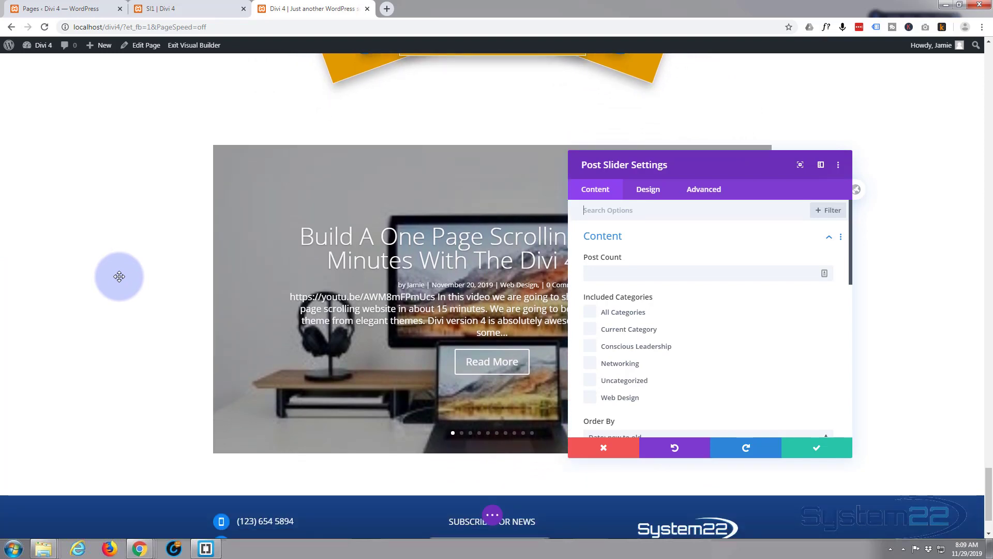
pyautogui.scroll(1, 119, 276)
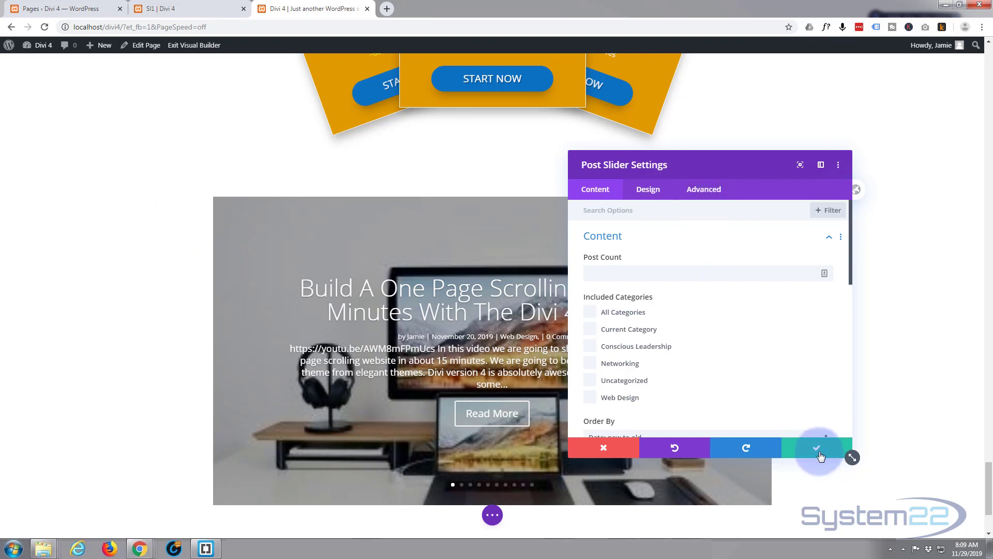
# - Accept the Post Slider defaults and give its section a #0c71c3 blue background
pyautogui.click(820, 454)
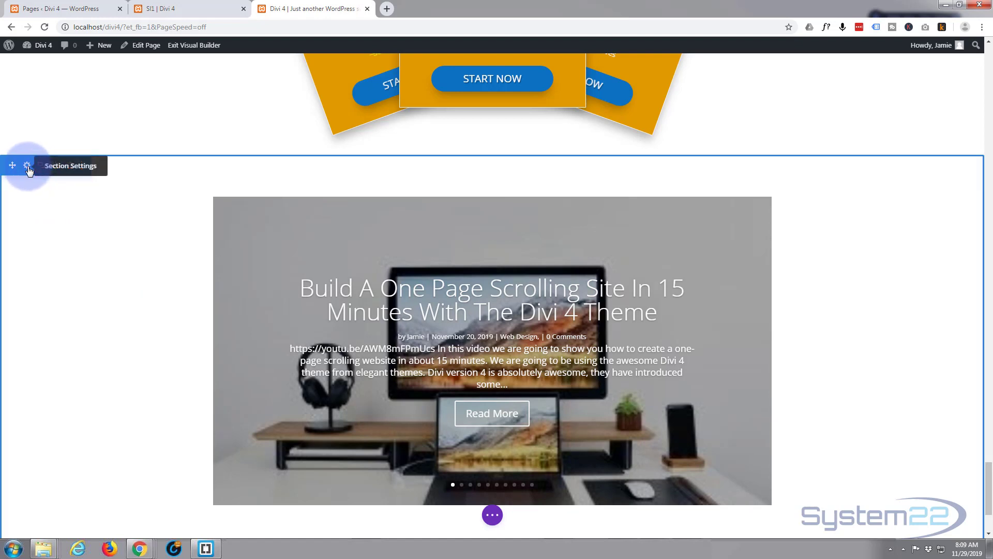
pyautogui.click(28, 168)
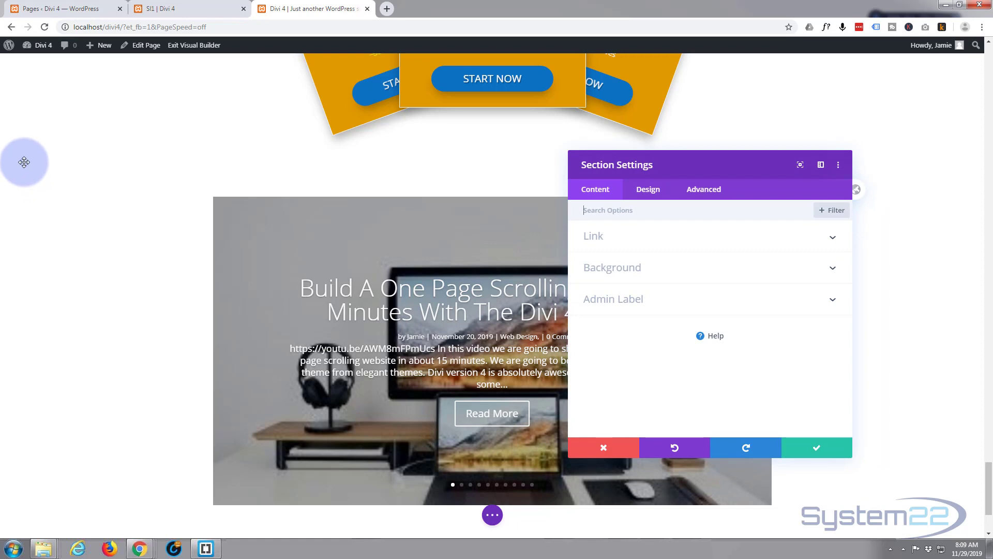
pyautogui.click(705, 274)
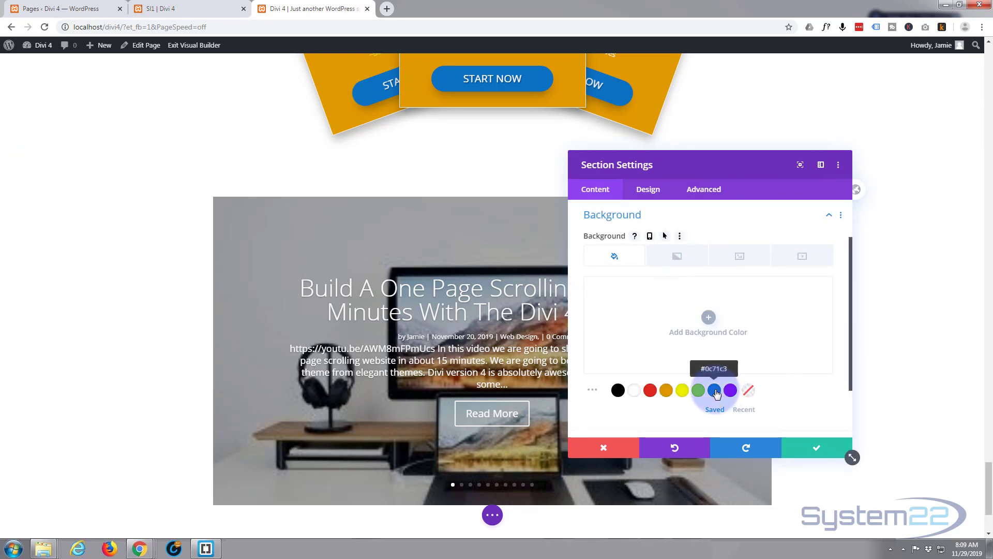
pyautogui.click(714, 390)
pyautogui.click(827, 453)
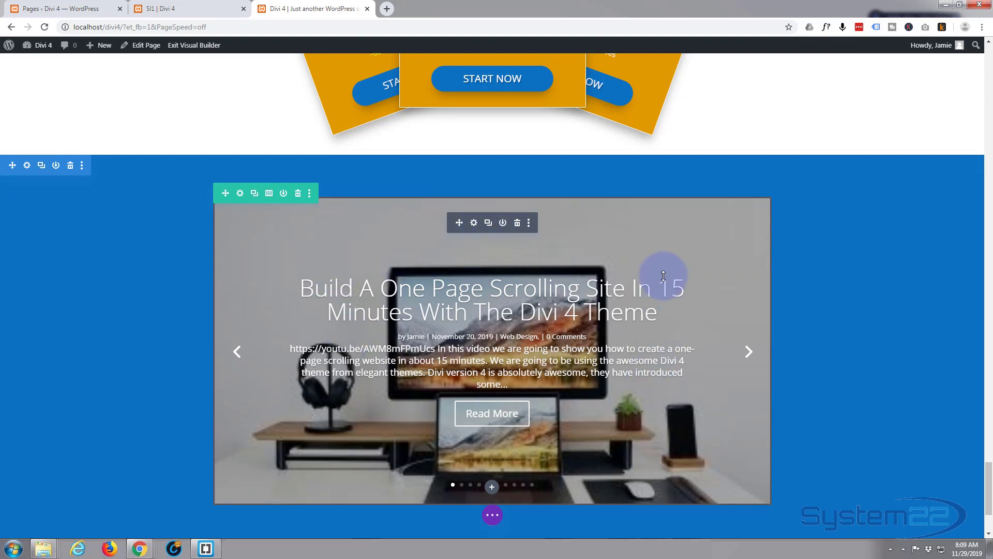
# - Set the post slider's Post Count to 12 and include only the Web Design category
pyautogui.click(474, 223)
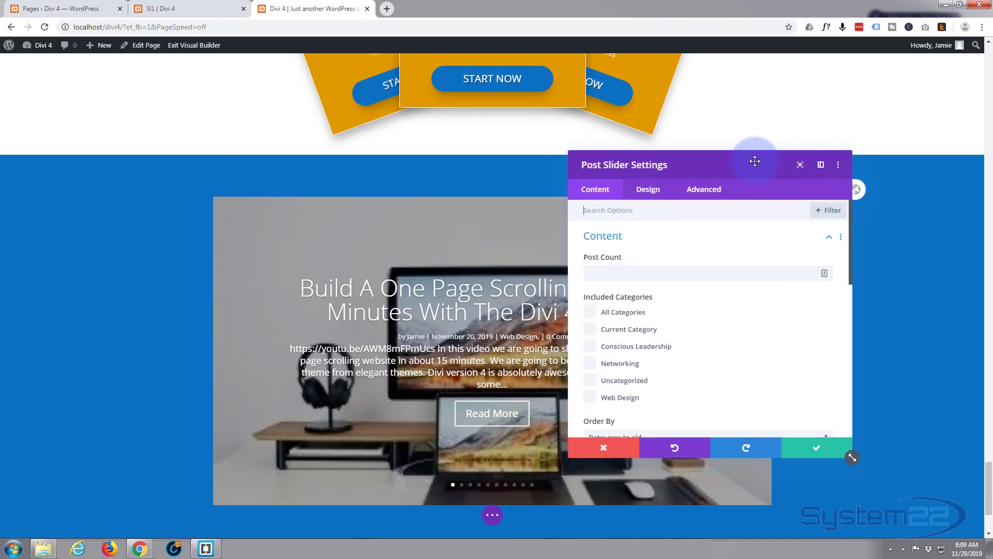
pyautogui.moveTo(749, 166); pyautogui.dragTo(807, 180)
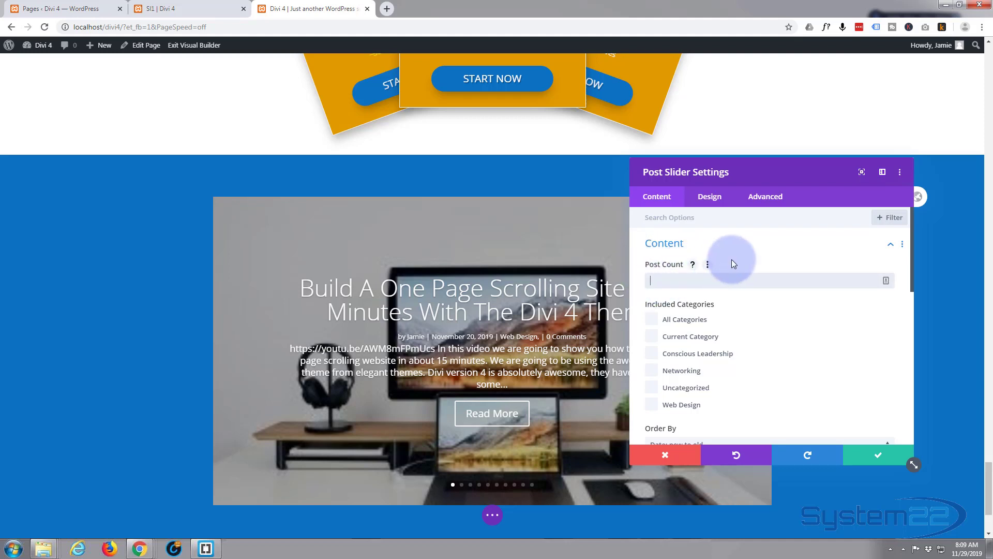
pyautogui.write('12')
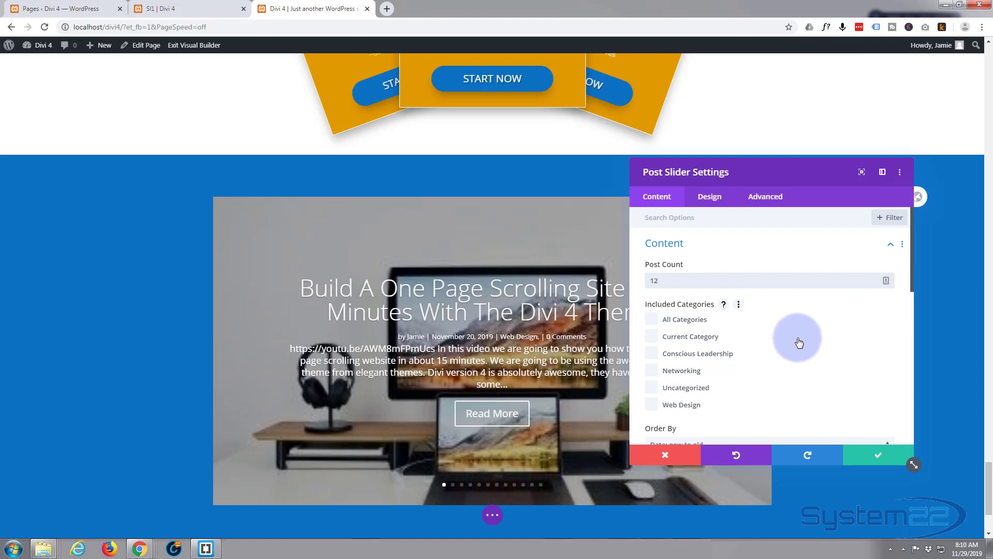
pyautogui.scroll(-1, 797, 325)
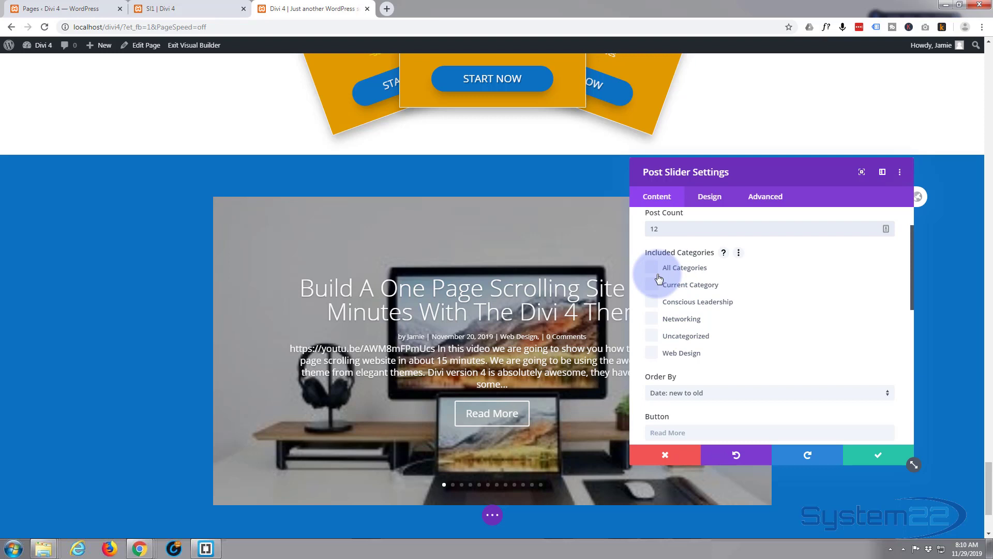
pyautogui.click(651, 354)
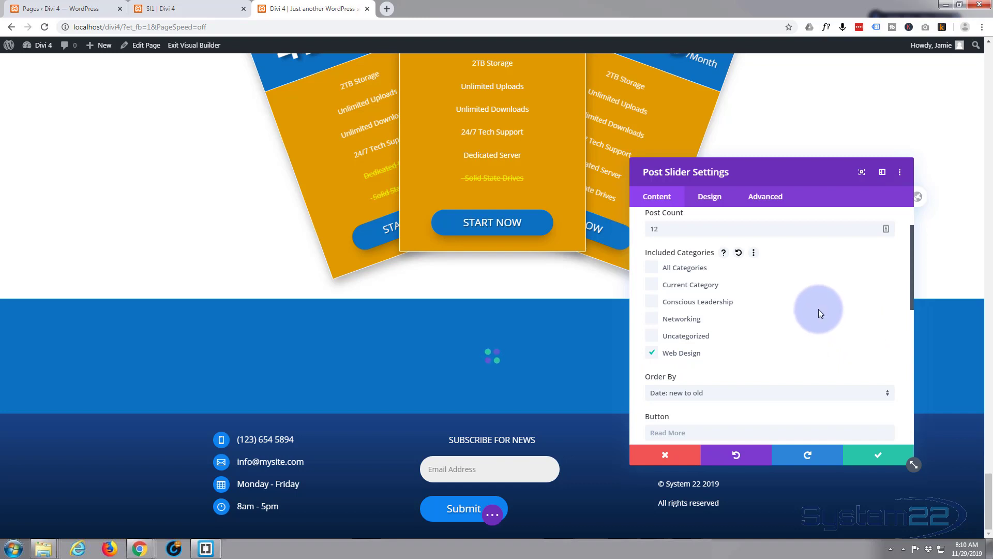
pyautogui.scroll(-1, 817, 295)
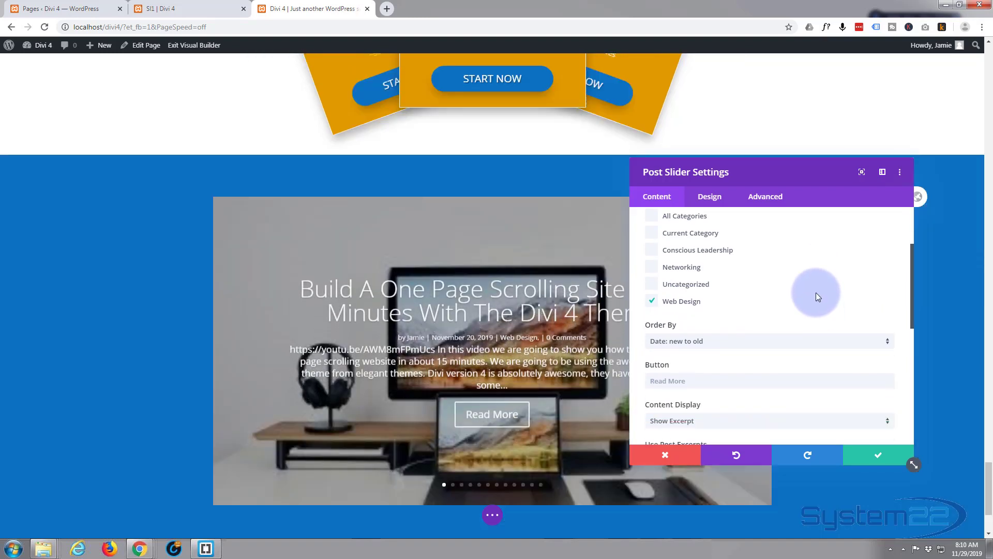
pyautogui.scroll(-1, 815, 285)
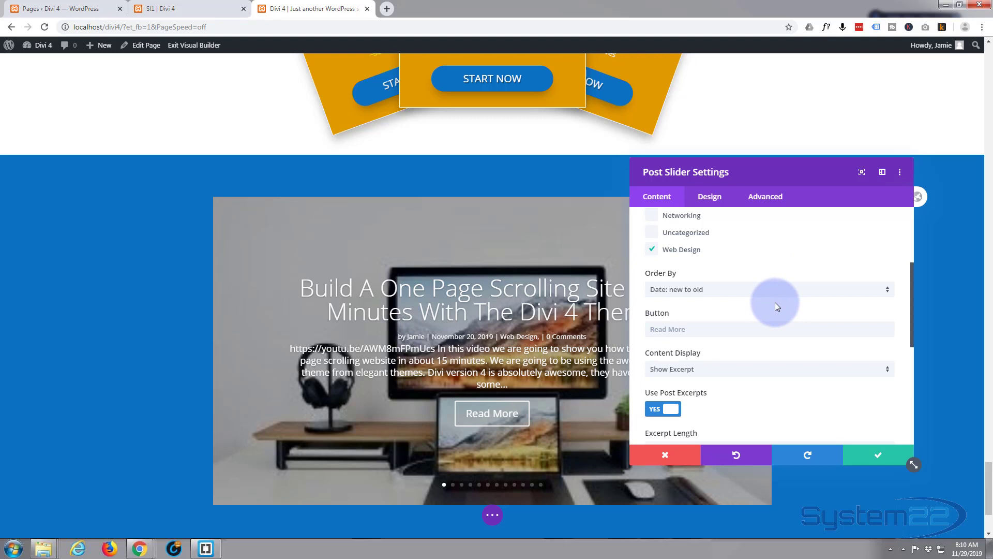
pyautogui.moveTo(688, 312)
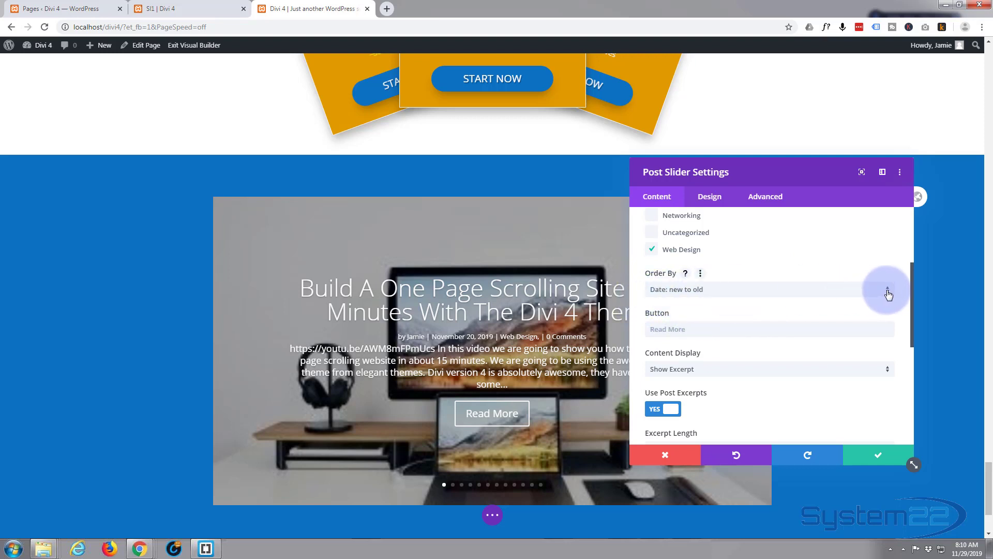
# - Keep the newest-first sort order and excerpt content display for the slides
pyautogui.click(889, 294)
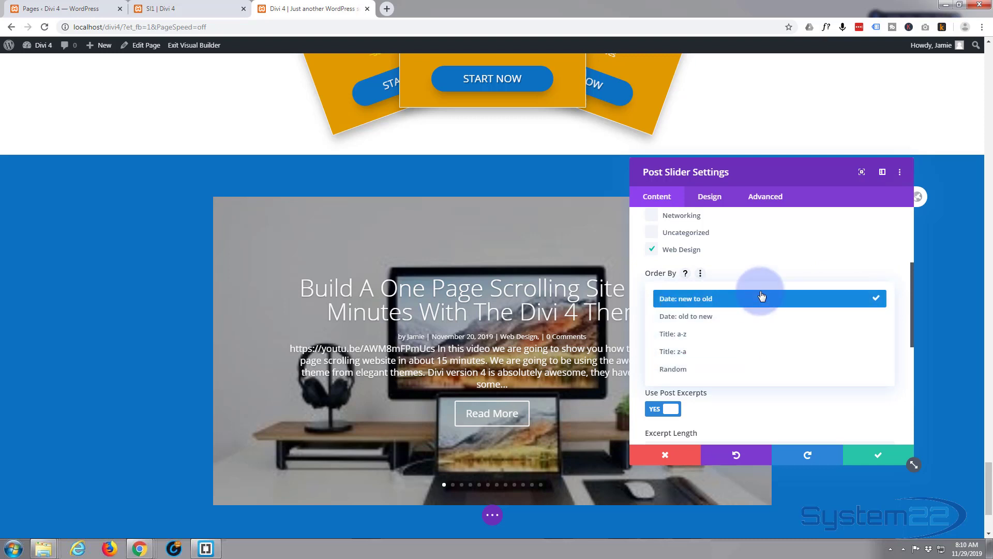
pyautogui.click(788, 260)
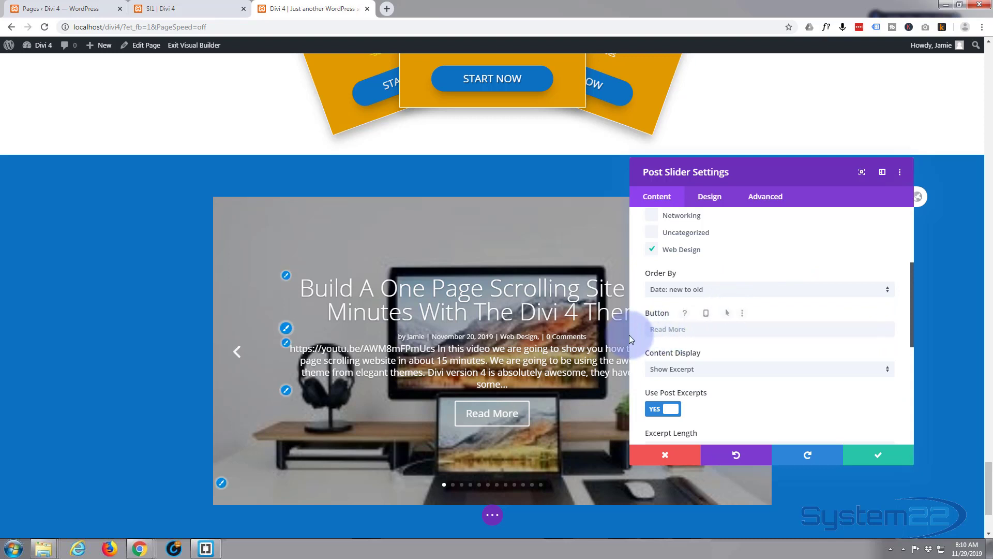
pyautogui.click(688, 329)
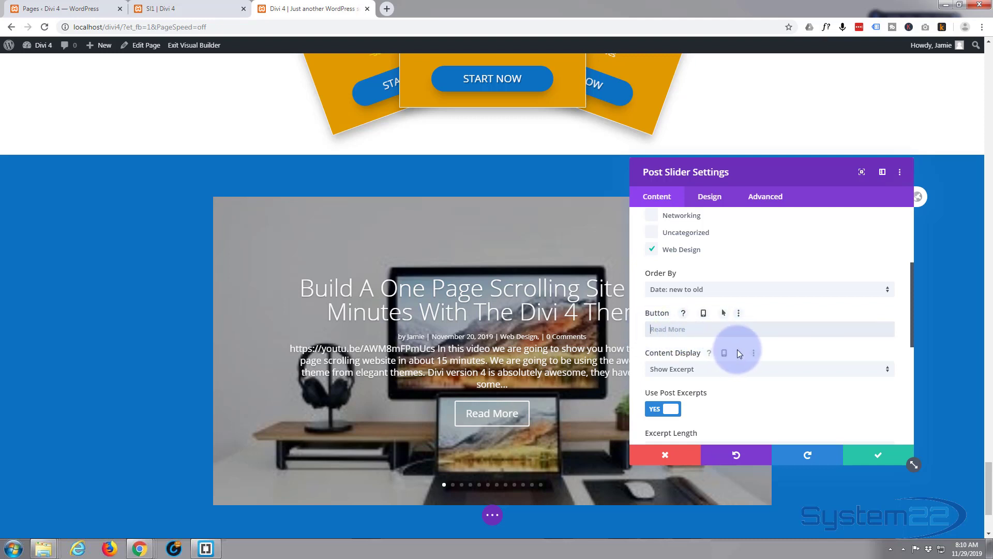
pyautogui.scroll(-1, 737, 349)
pyautogui.click(811, 325)
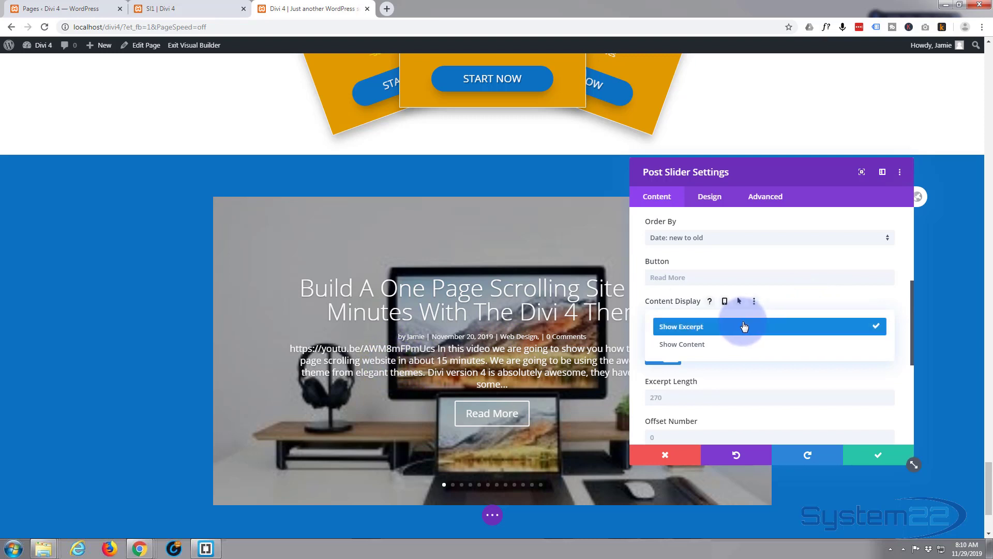
pyautogui.click(726, 325)
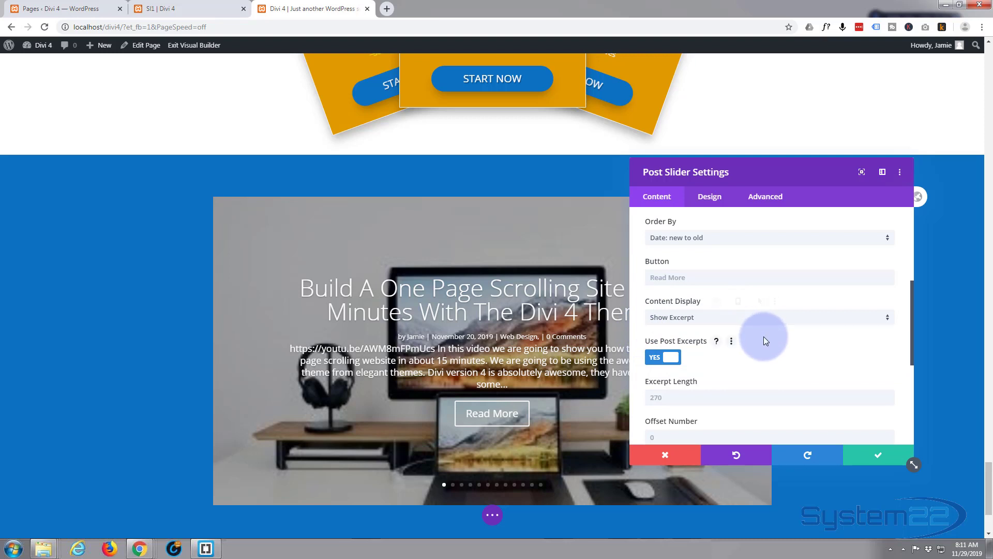
pyautogui.scroll(-1, 764, 337)
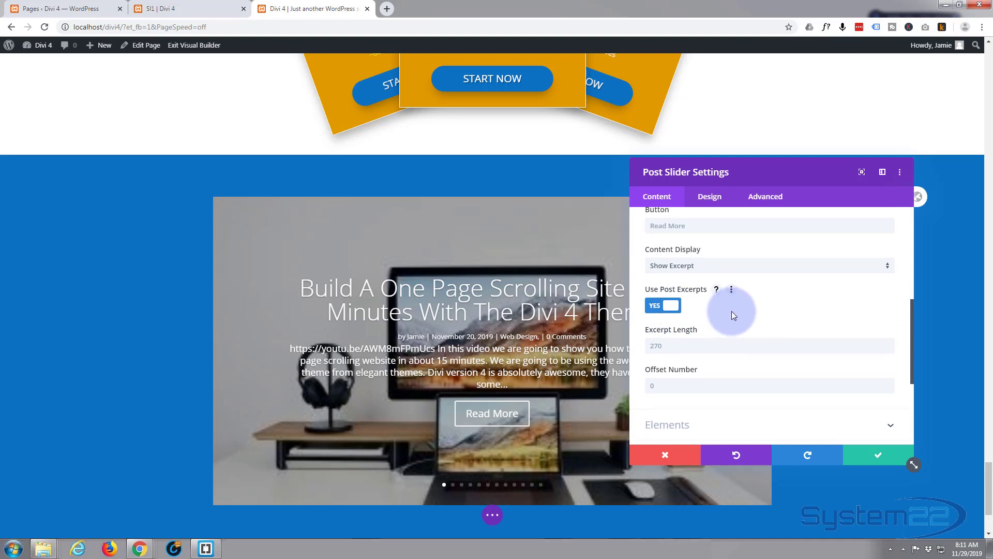
pyautogui.scroll(-1, 731, 311)
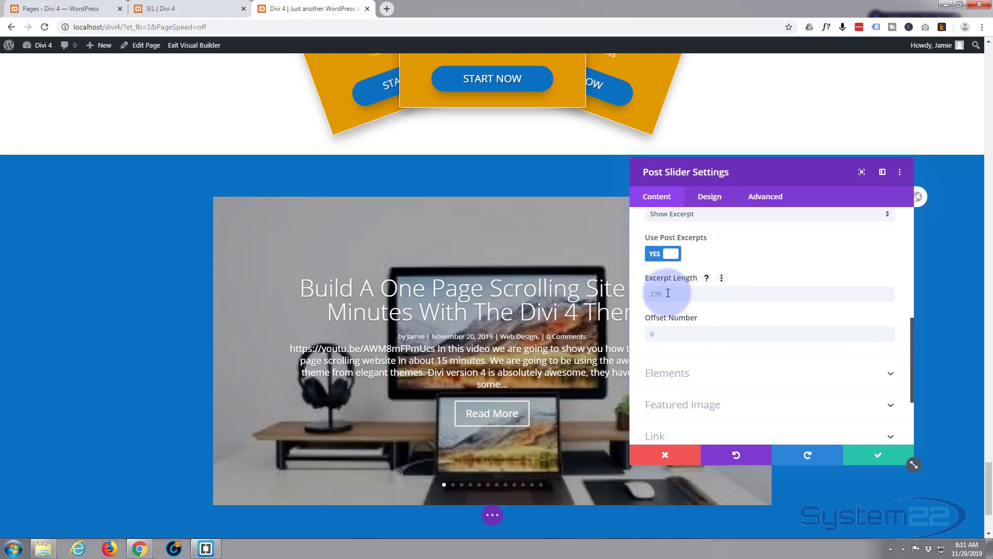
# - Set the slider's excerpt length to 250
pyautogui.click(686, 294)
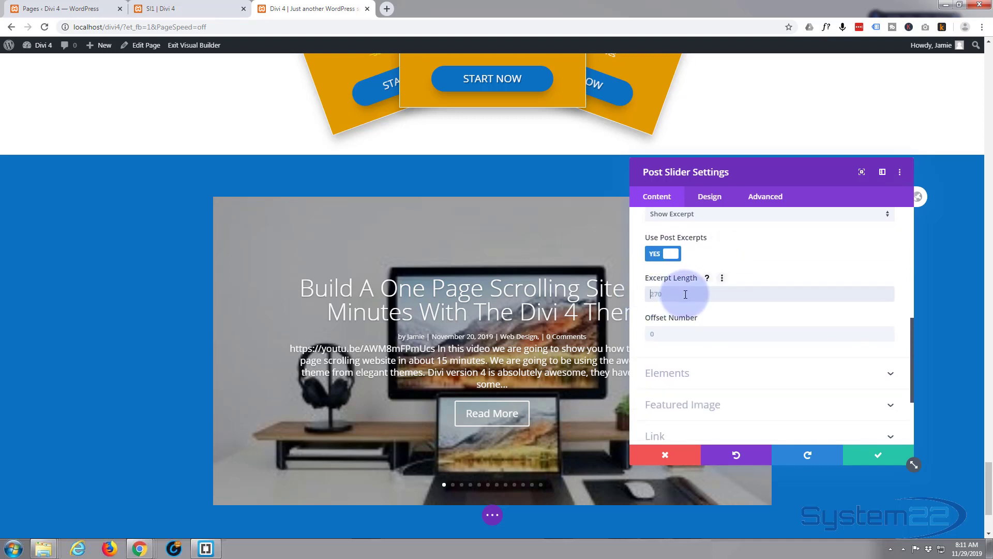
pyautogui.write('150')
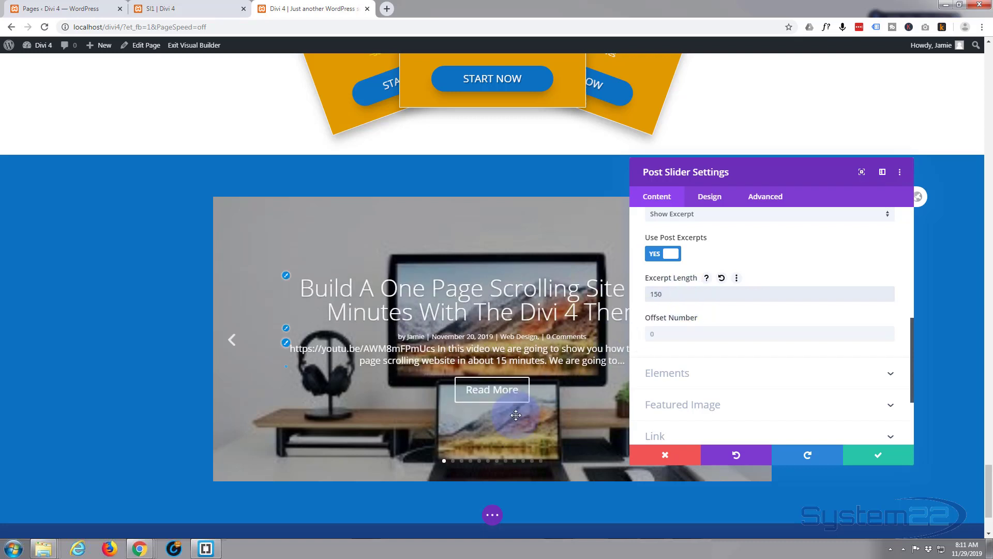
pyautogui.moveTo(673, 293); pyautogui.dragTo(596, 292)
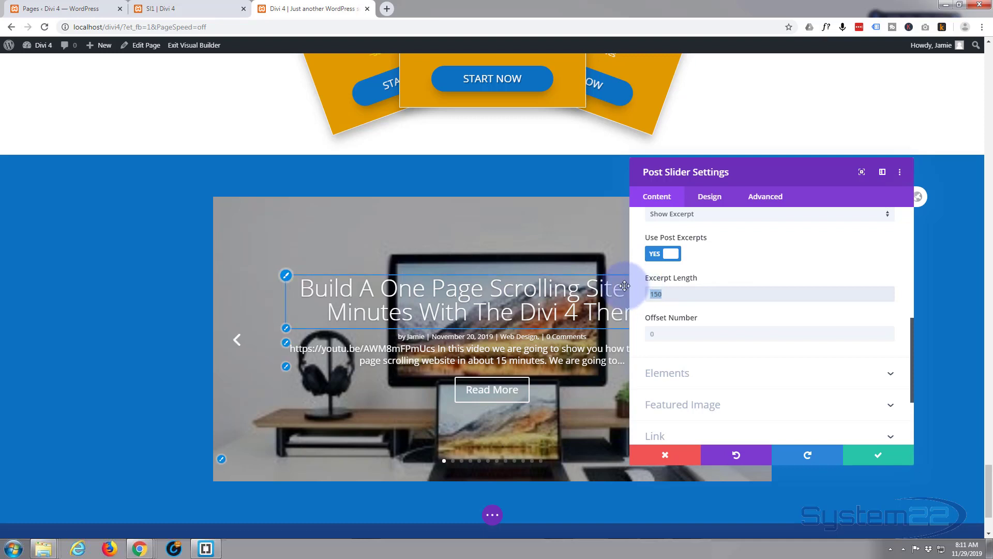
pyautogui.write('25')
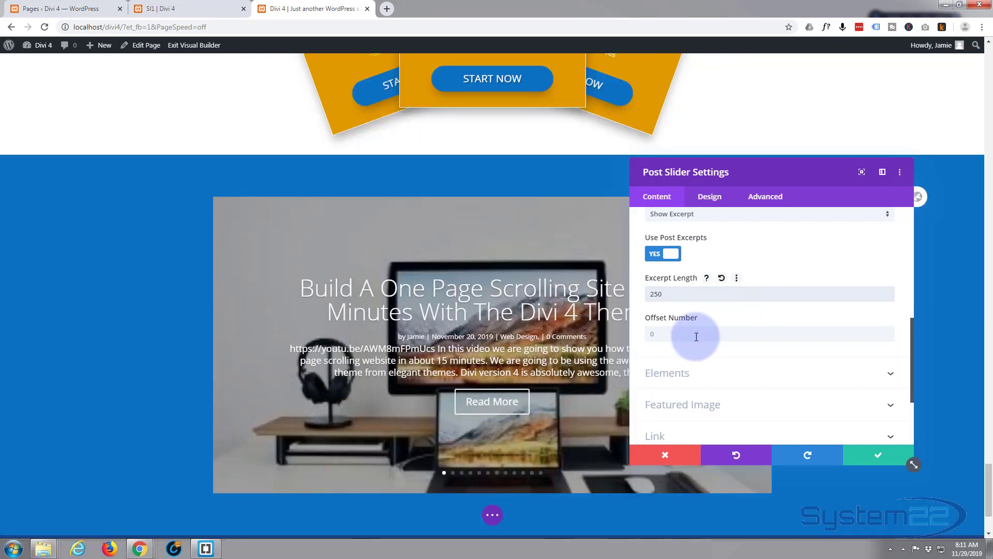
pyautogui.click(702, 333)
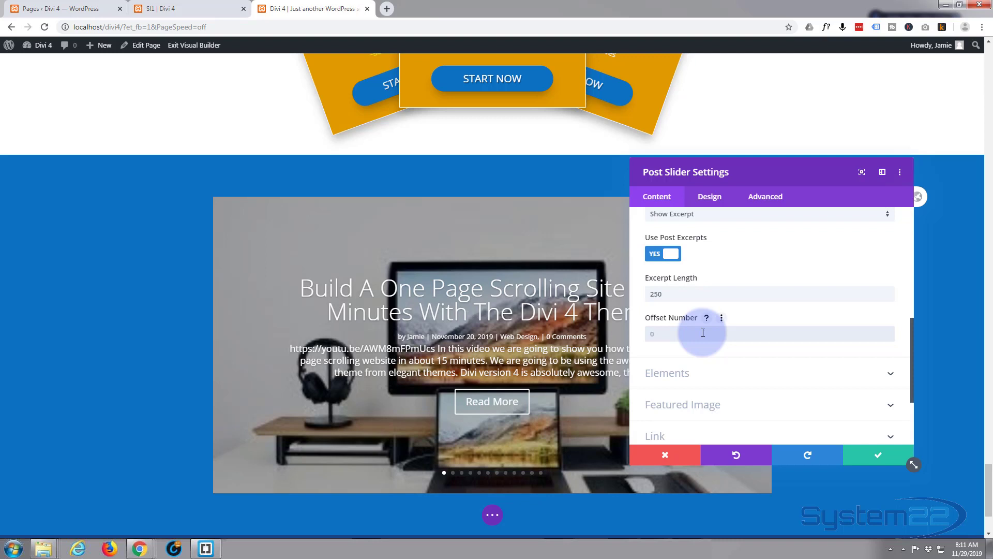
pyautogui.scroll(-2, 702, 331)
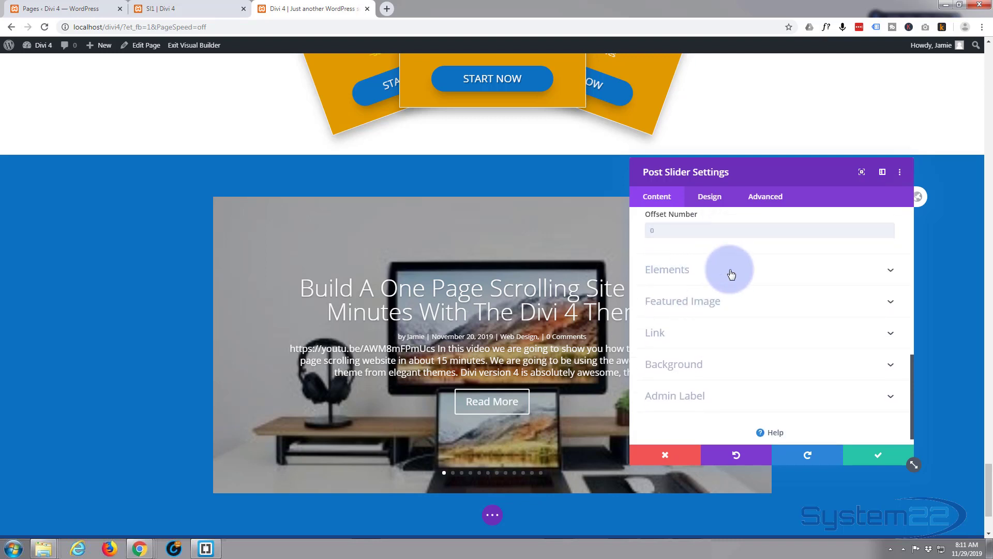
# - Expand the slider's Elements and Featured Image option groups
pyautogui.click(731, 274)
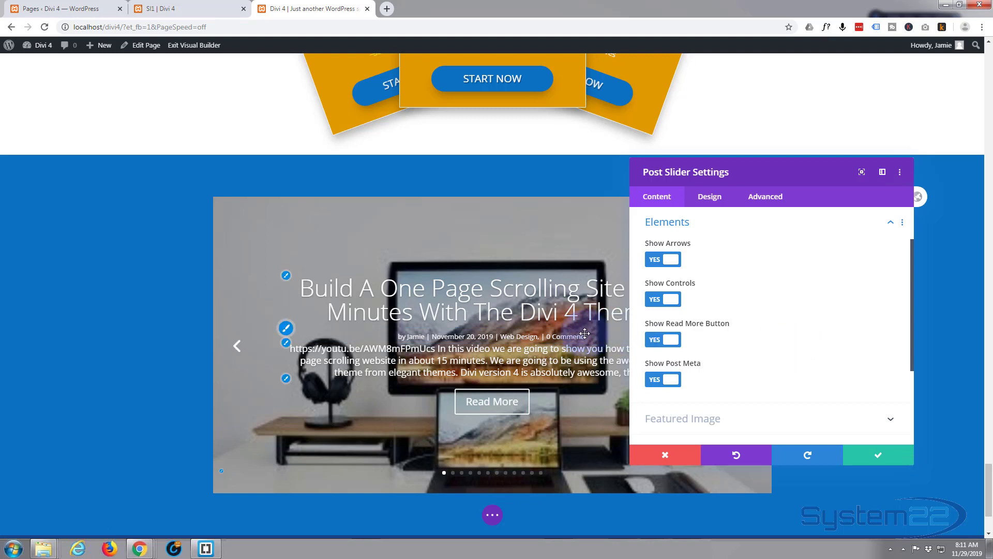
pyautogui.scroll(-2, 779, 343)
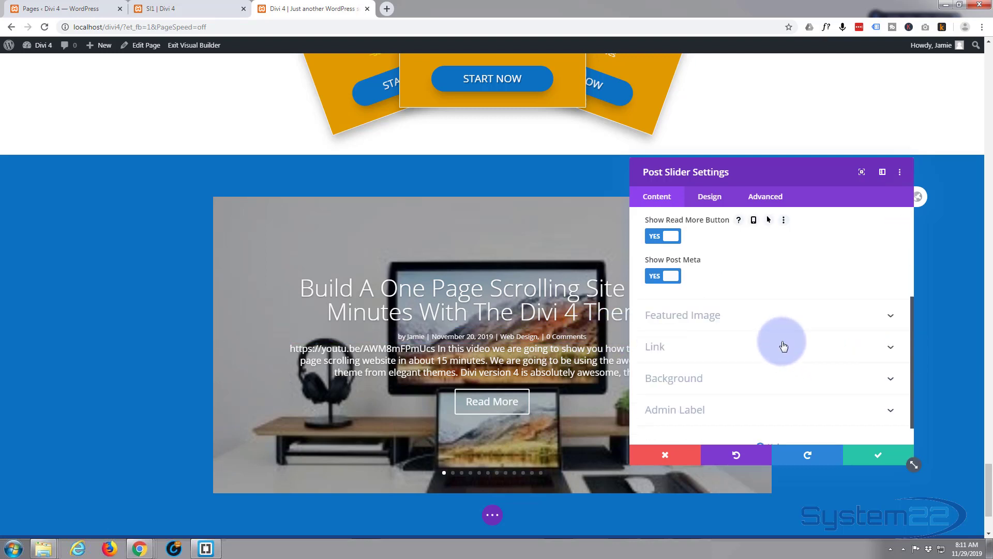
pyautogui.click(782, 315)
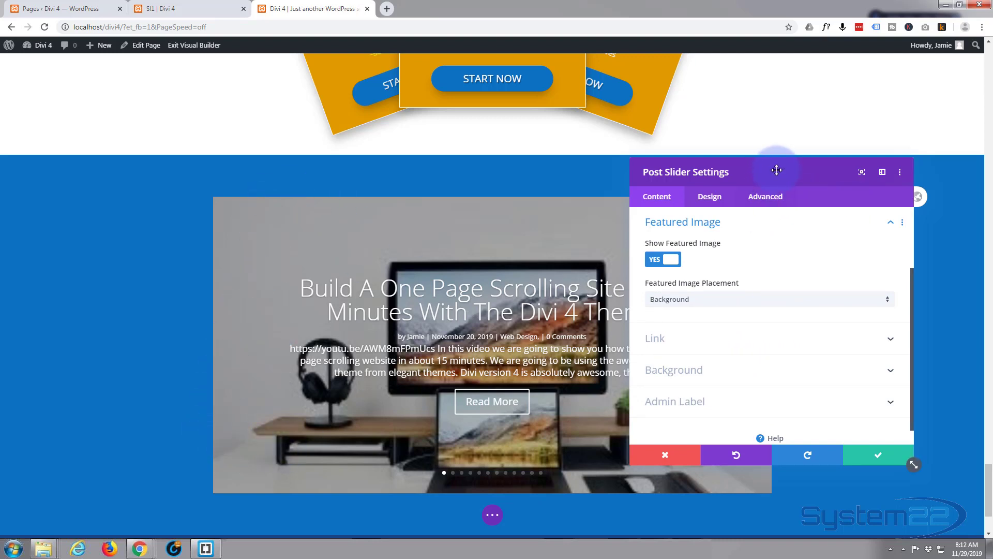
# - Preview Left and Top featured image placements, return to Background, and expand Link options
pyautogui.moveTo(774, 169); pyautogui.dragTo(856, 176)
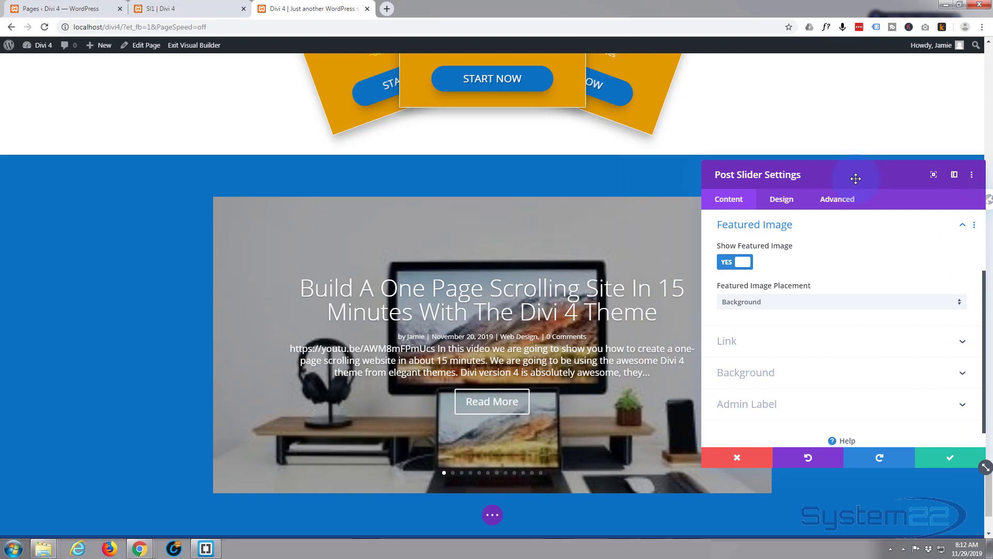
pyautogui.click(861, 304)
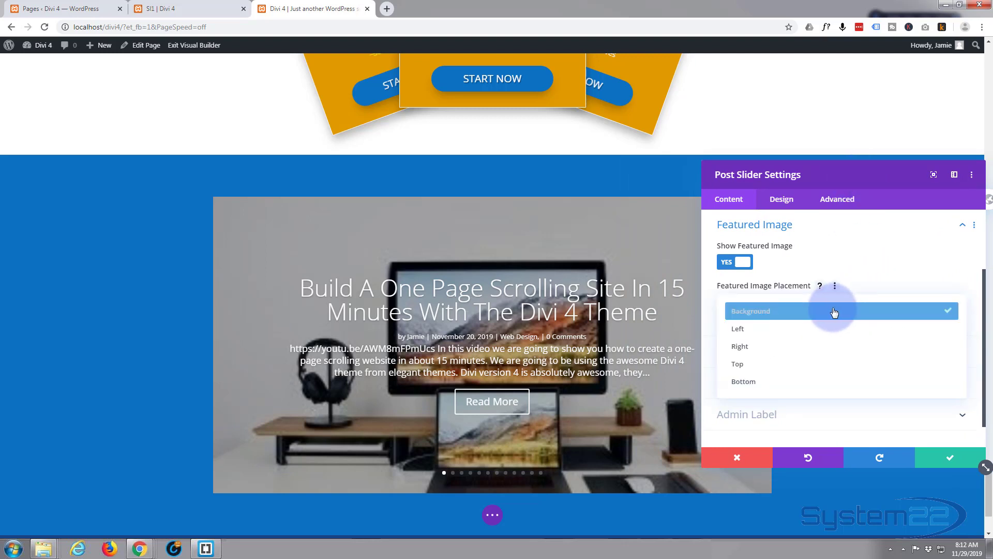
pyautogui.click(803, 335)
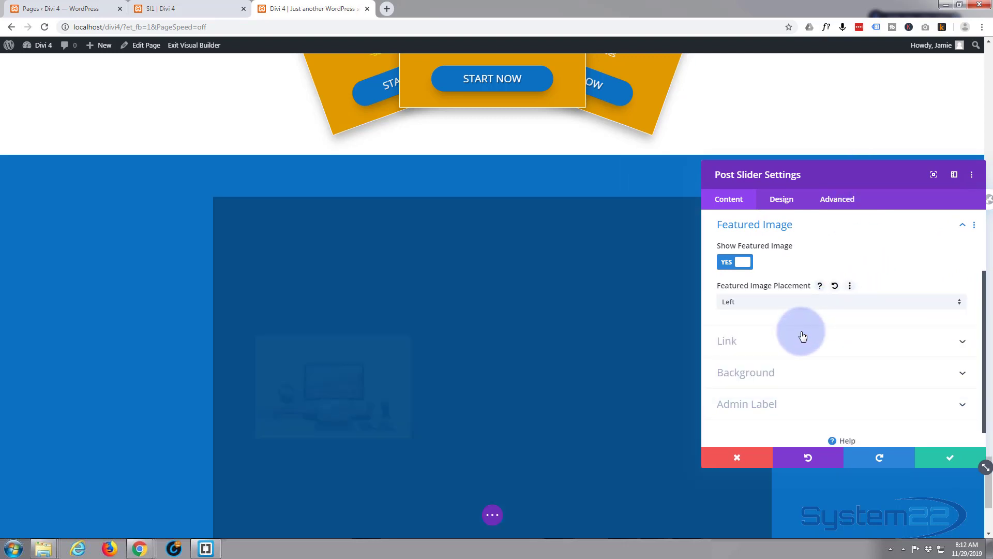
pyautogui.click(800, 306)
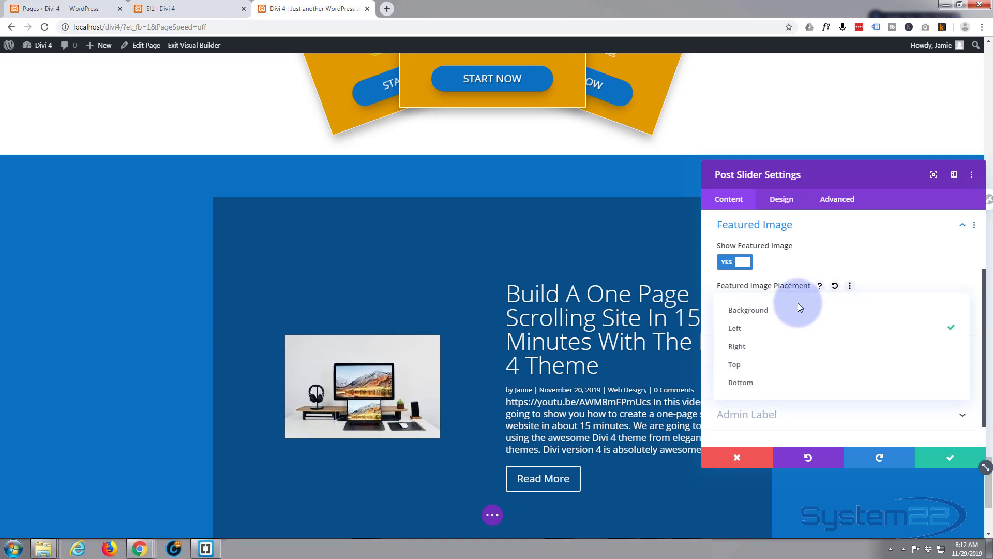
pyautogui.click(760, 363)
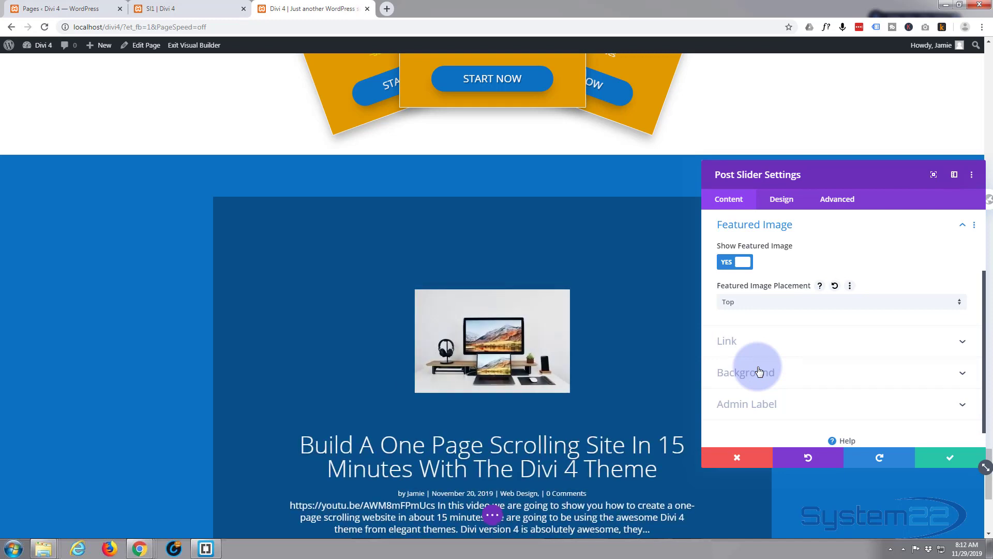
pyautogui.click(785, 303)
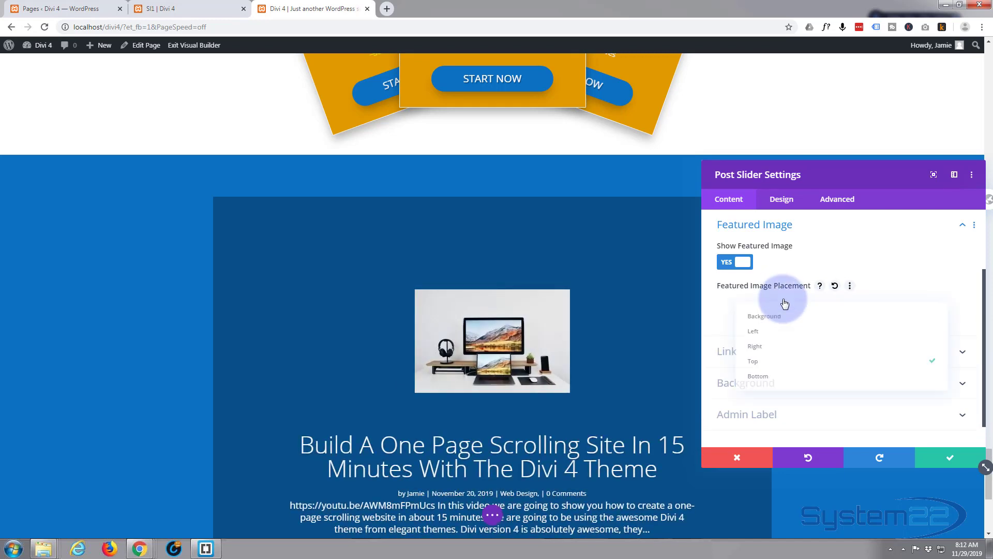
pyautogui.click(770, 309)
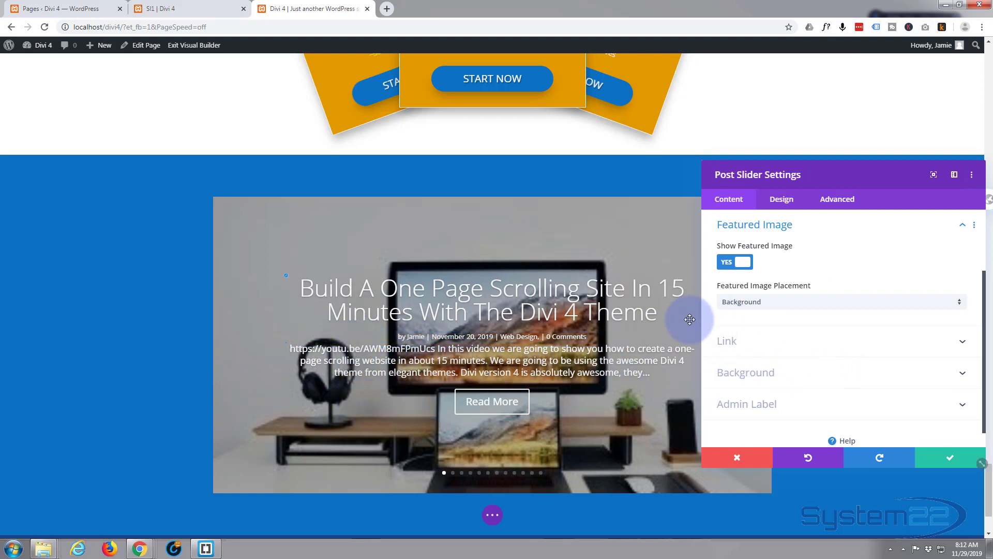
pyautogui.click(786, 339)
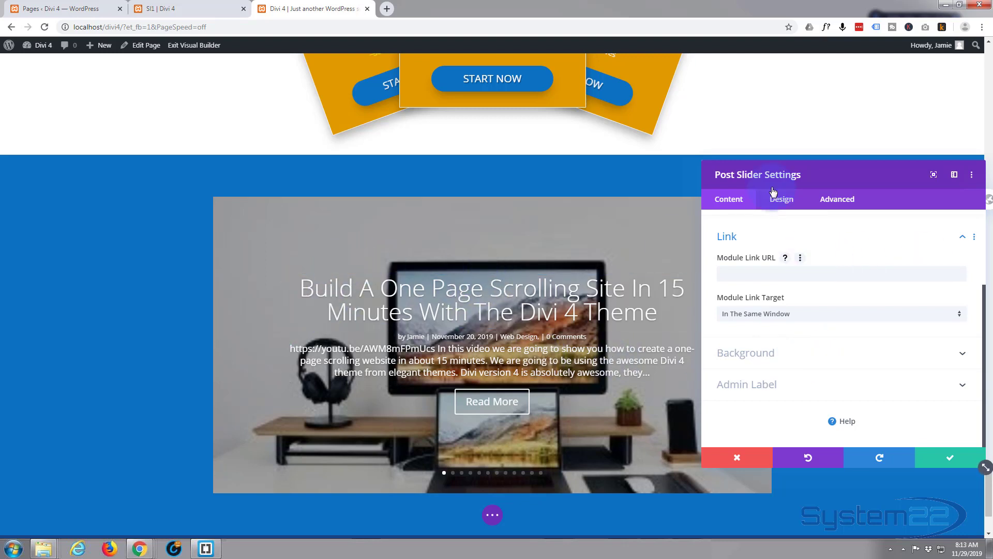
# - Expand the slider's Admin Label options and reveal the page-level builder bar
pyautogui.click(805, 386)
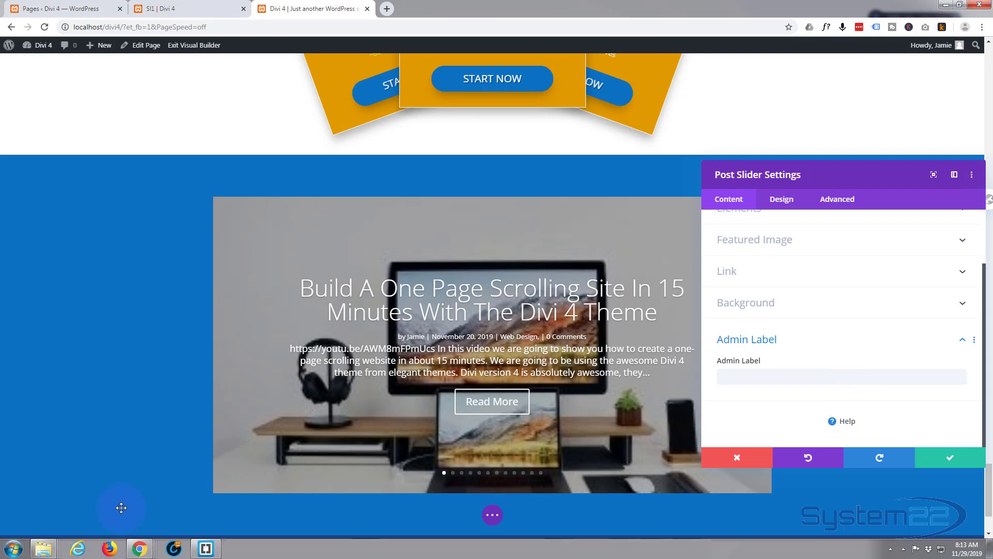
pyautogui.click(494, 516)
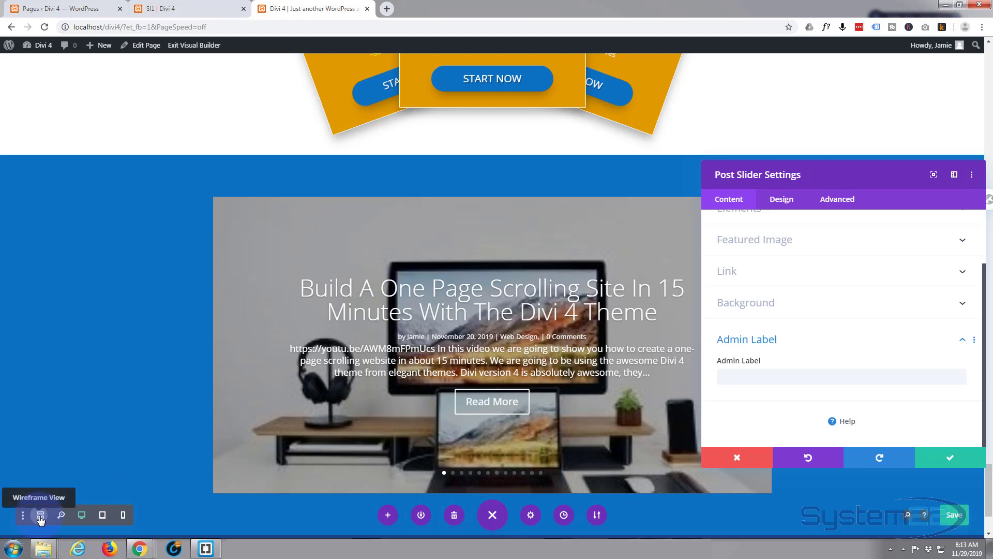
pyautogui.click(41, 516)
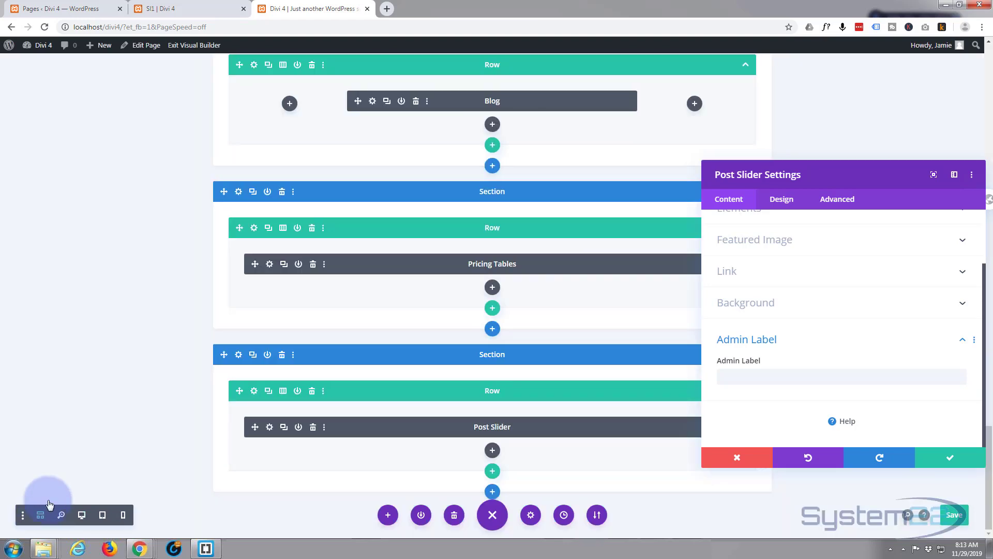
pyautogui.scroll(3, 298, 394)
pyautogui.scroll(3, 298, 394)
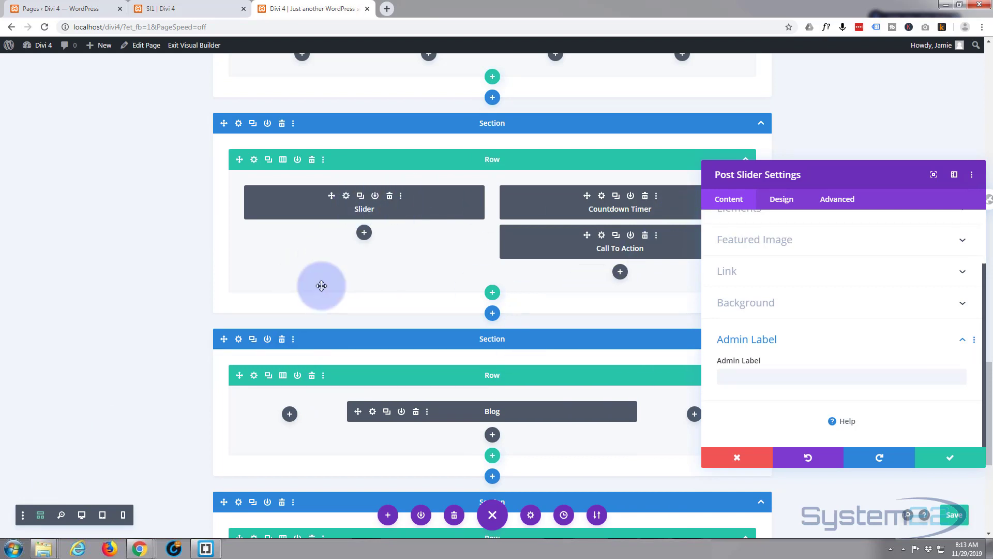
pyautogui.scroll(-4, 453, 408)
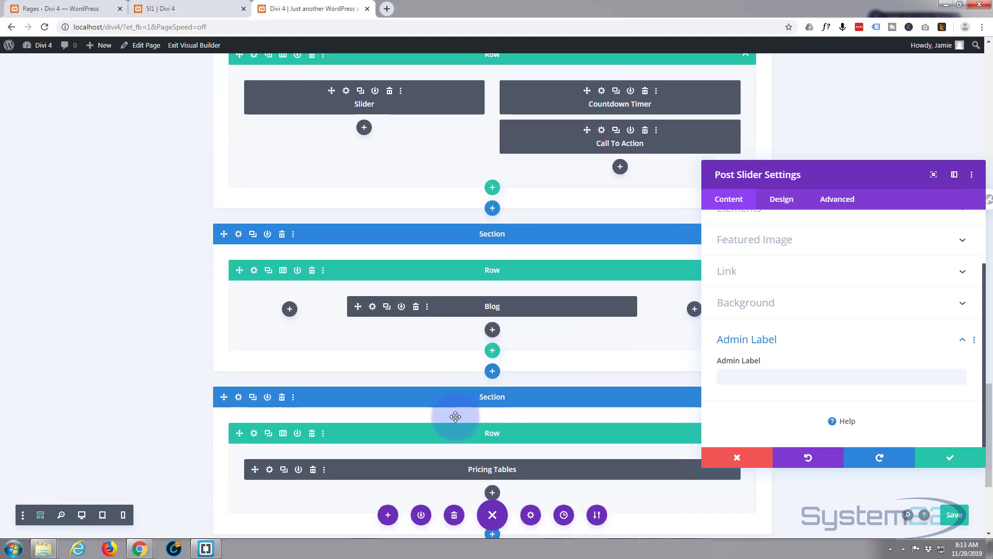
pyautogui.scroll(-1, 414, 459)
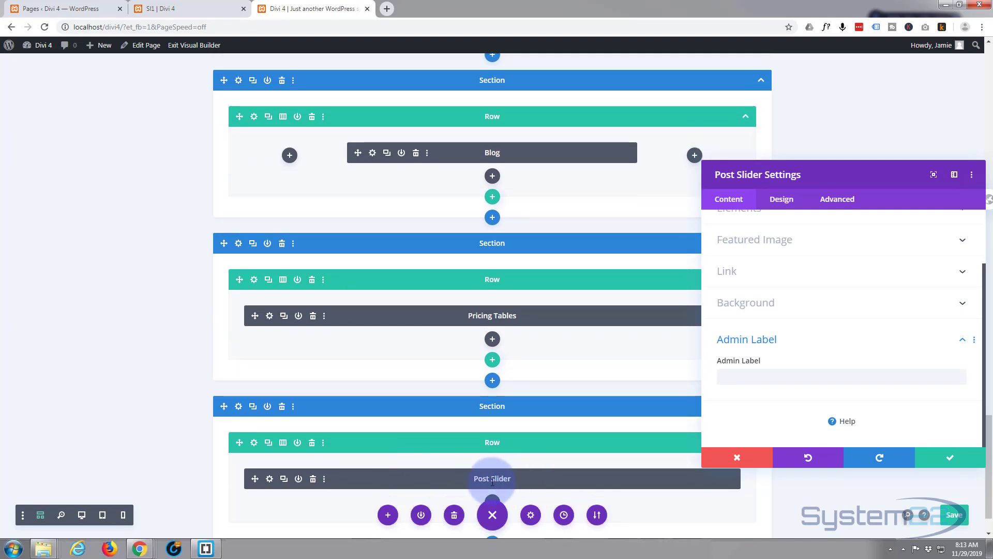
pyautogui.scroll(-1, 483, 480)
pyautogui.scroll(5, 421, 468)
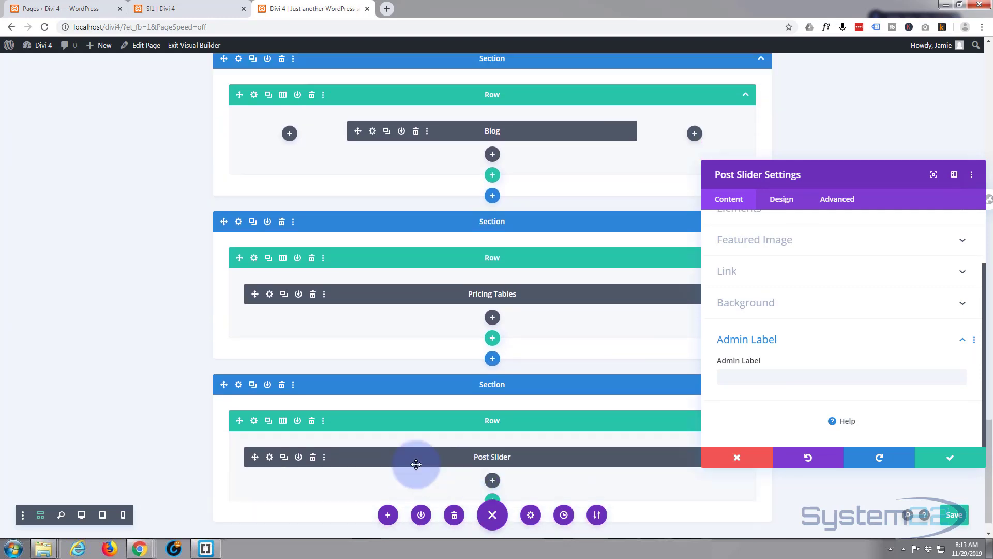
pyautogui.scroll(8, 416, 465)
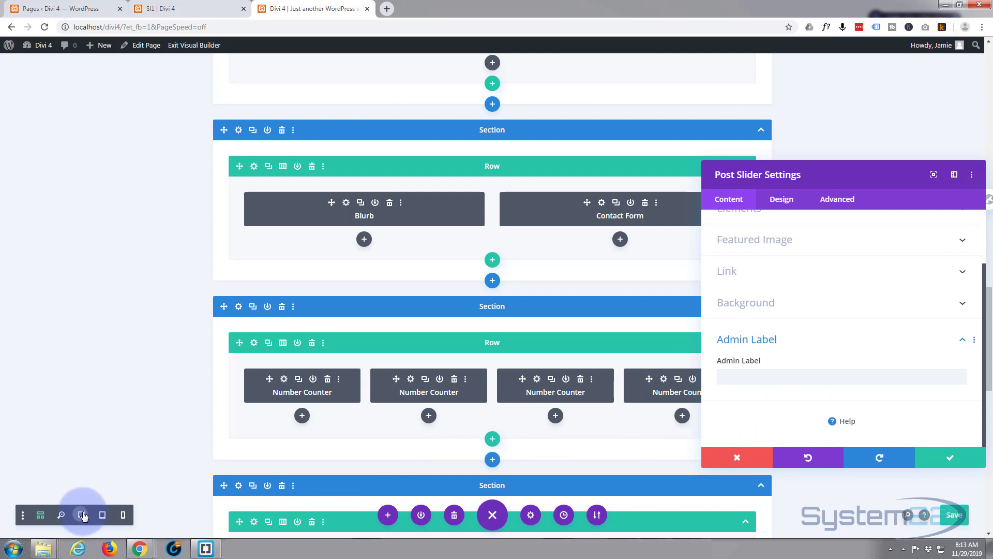
pyautogui.click(81, 516)
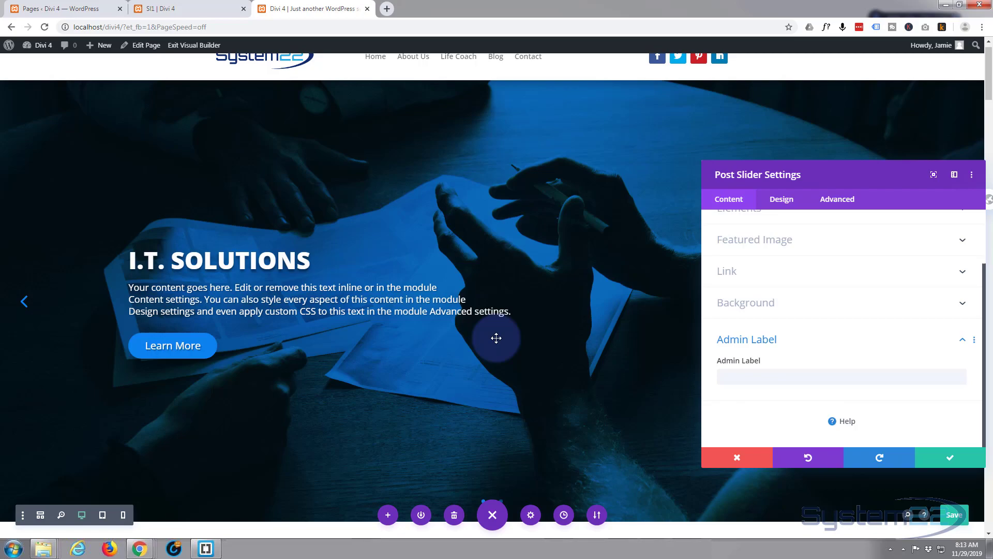
pyautogui.scroll(-15, 496, 338)
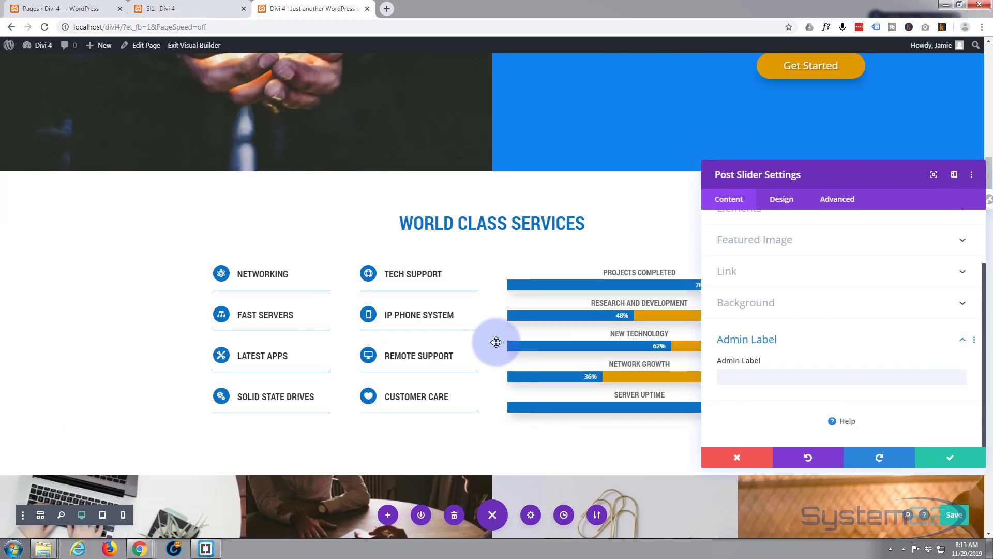
pyautogui.scroll(-15, 496, 342)
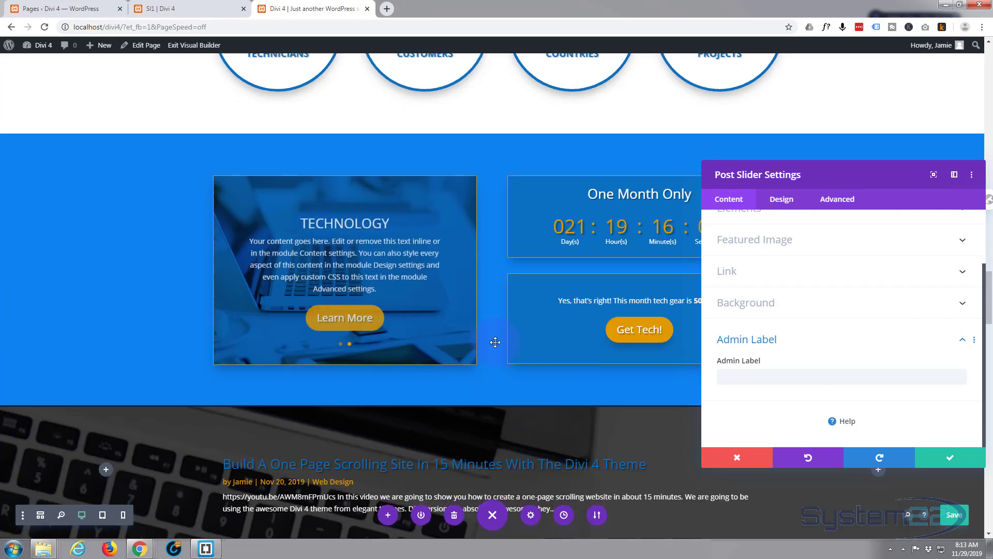
pyautogui.scroll(-15, 496, 342)
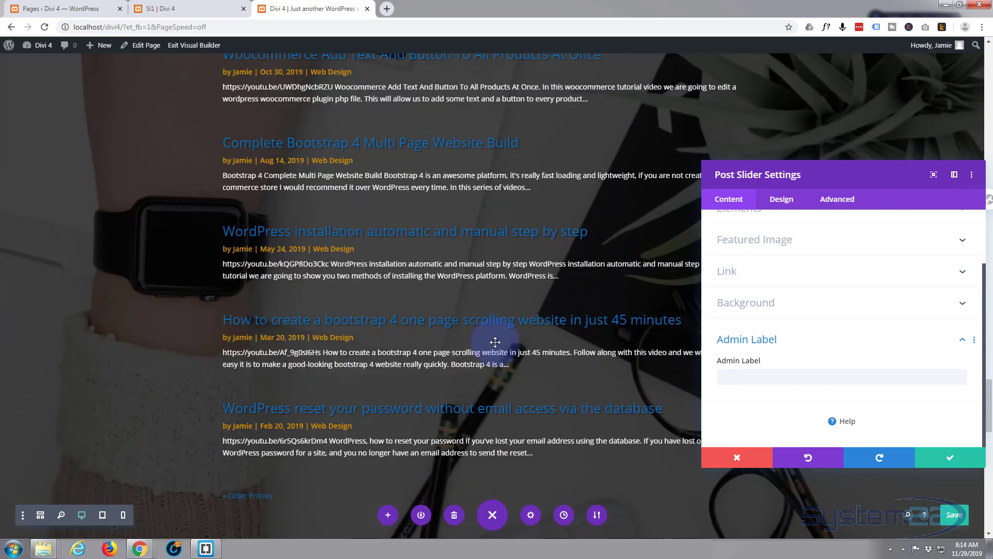
pyautogui.scroll(-15, 495, 342)
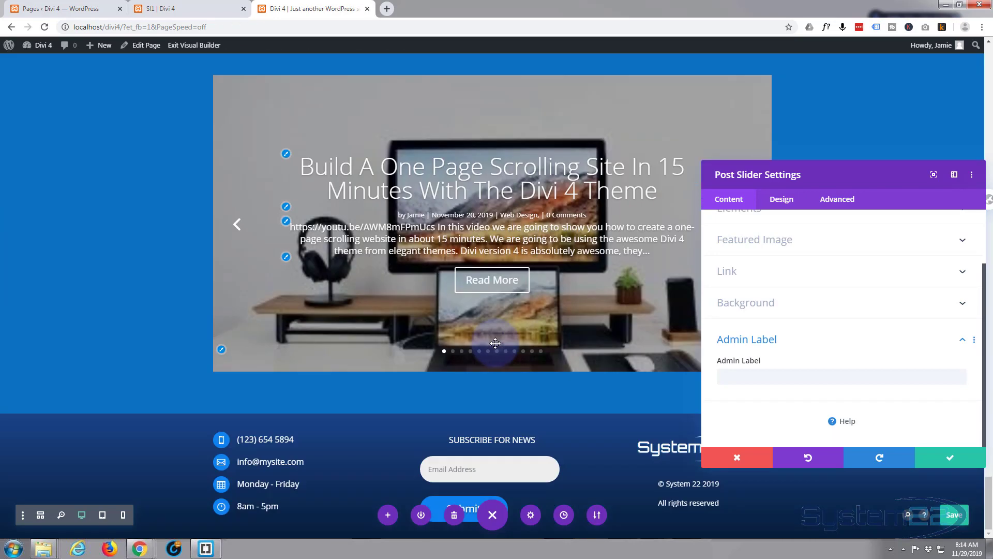
pyautogui.scroll(2, 496, 343)
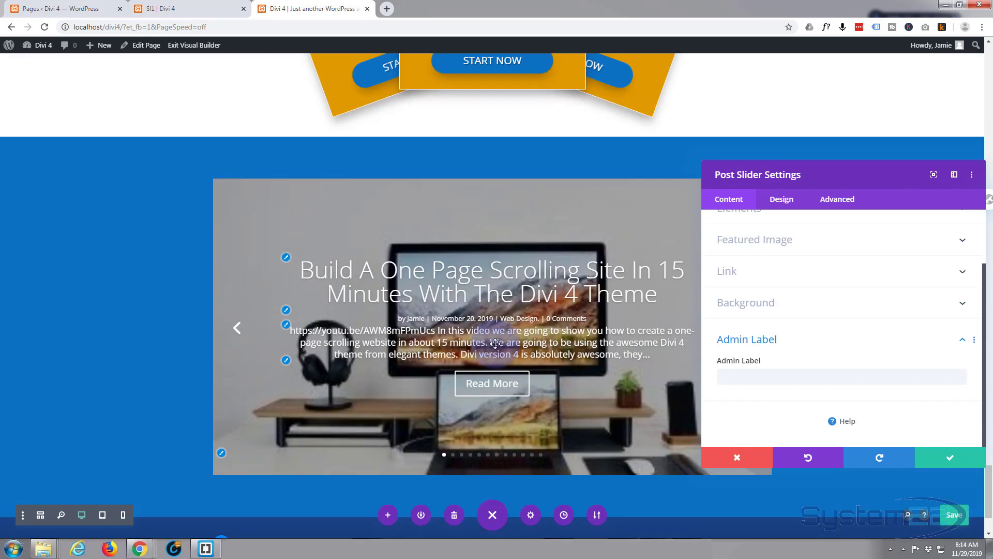
# - Add a black background overlay to the slides at rgba(0,0,0,0.6) opacity
pyautogui.click(782, 200)
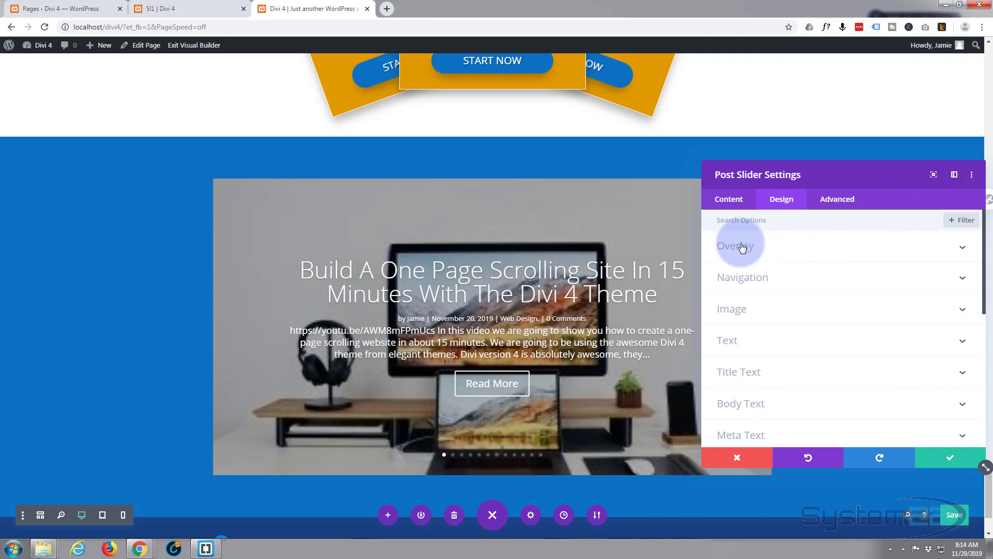
pyautogui.click(788, 249)
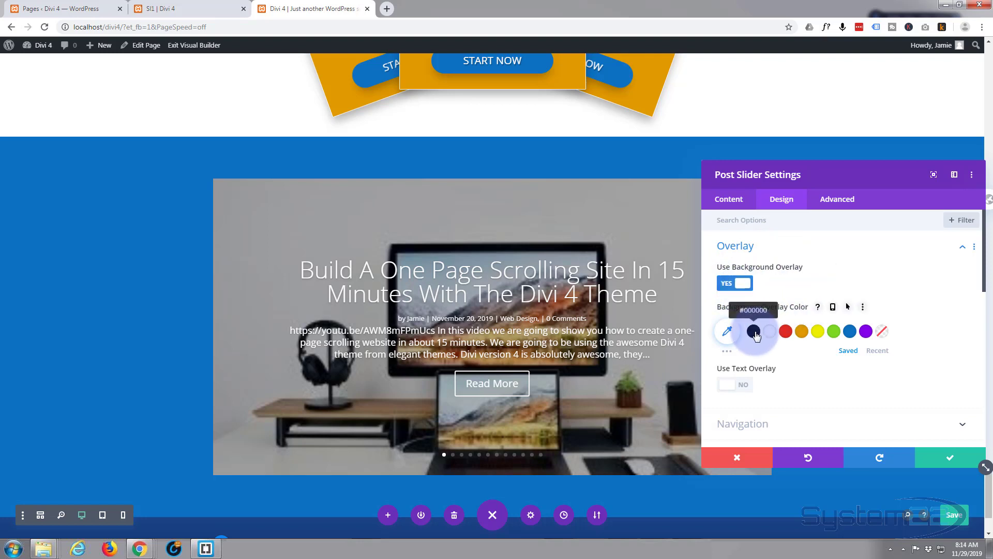
pyautogui.click(754, 332)
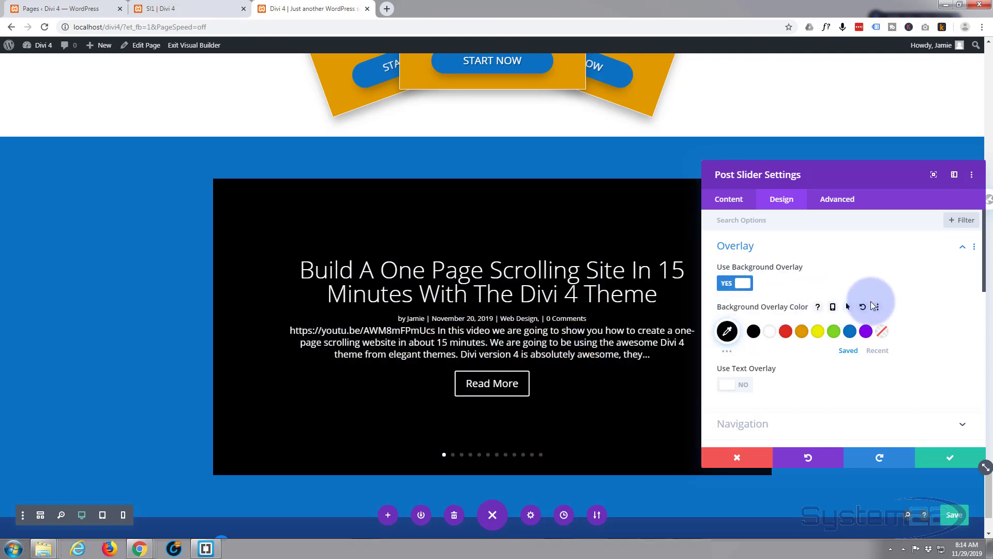
pyautogui.scroll(-1, 870, 288)
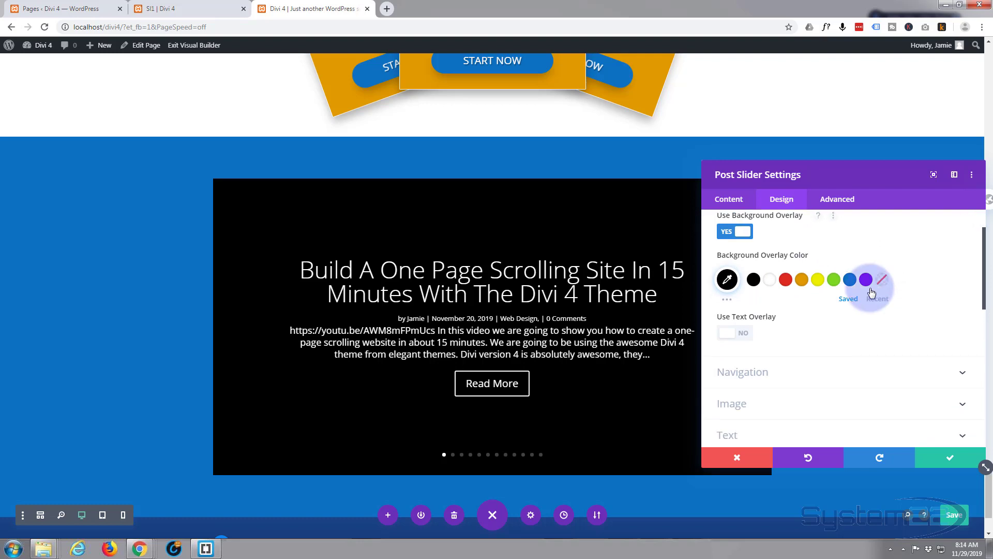
pyautogui.click(727, 280)
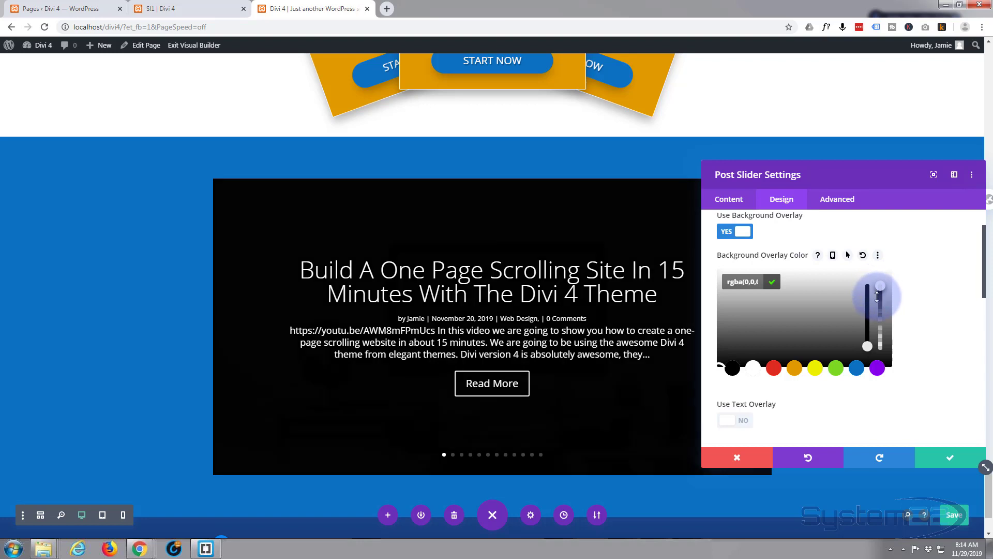
pyautogui.moveTo(877, 296); pyautogui.dragTo(878, 304)
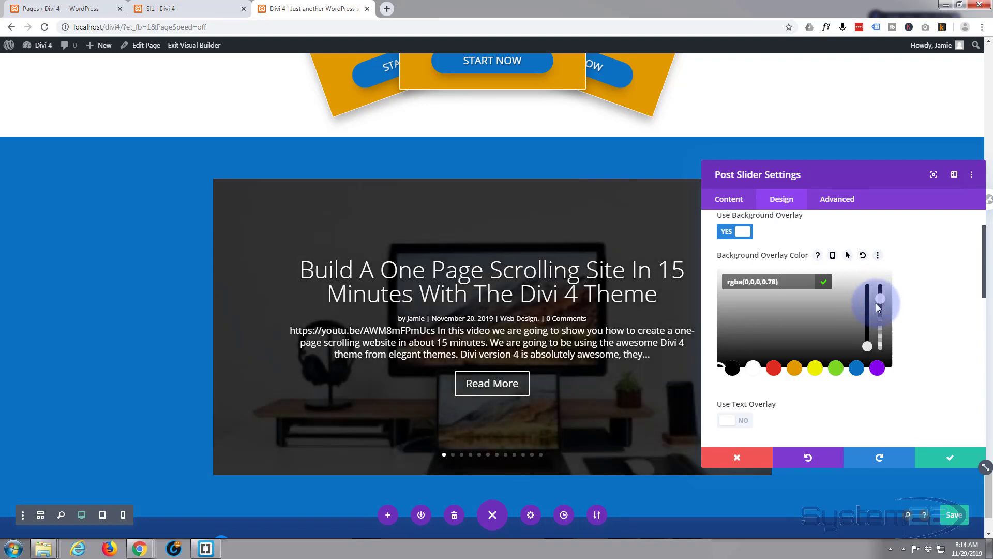
pyautogui.moveTo(878, 310)
pyautogui.mouseDown()
pyautogui.moveTo(878, 321)
pyautogui.moveTo(877, 310)
pyautogui.mouseUp()
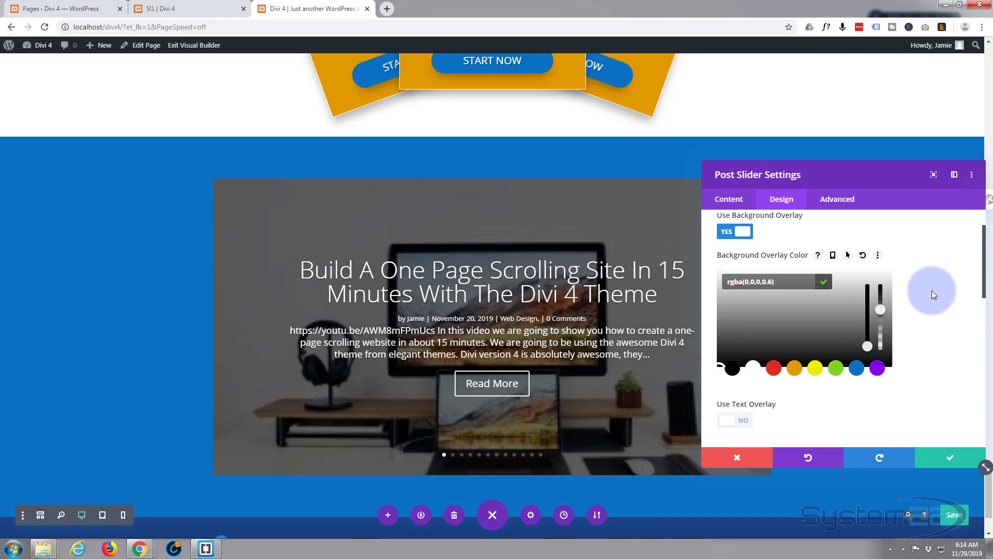
# - Try the text overlay box, then keep the background overlay on with Text Overlay off
pyautogui.scroll(-3, 939, 298)
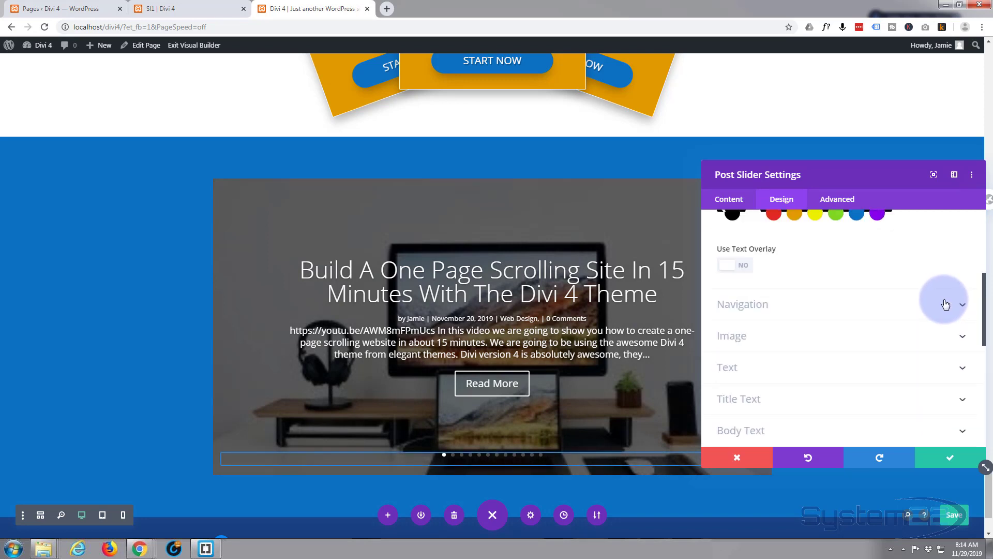
pyautogui.scroll(5, 913, 294)
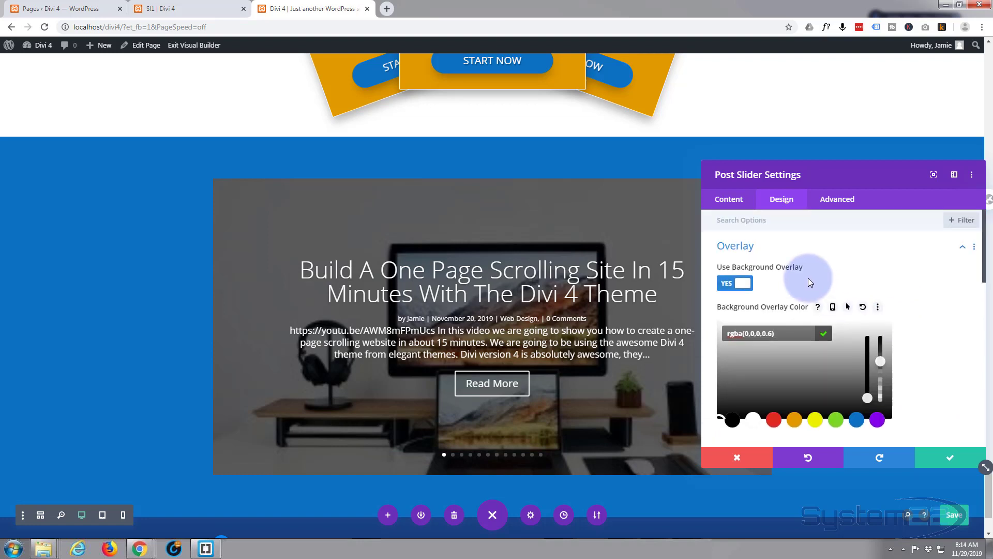
pyautogui.click(727, 284)
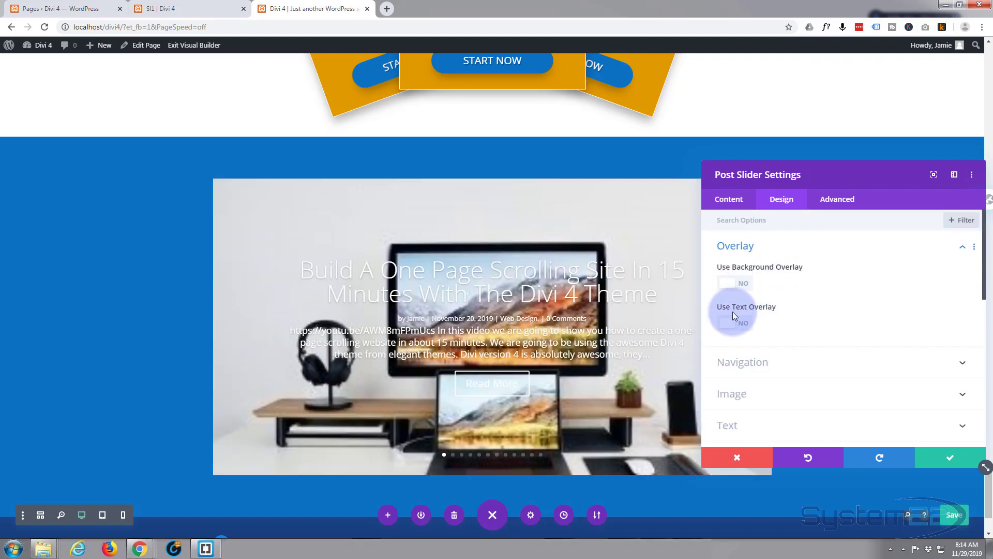
pyautogui.click(740, 323)
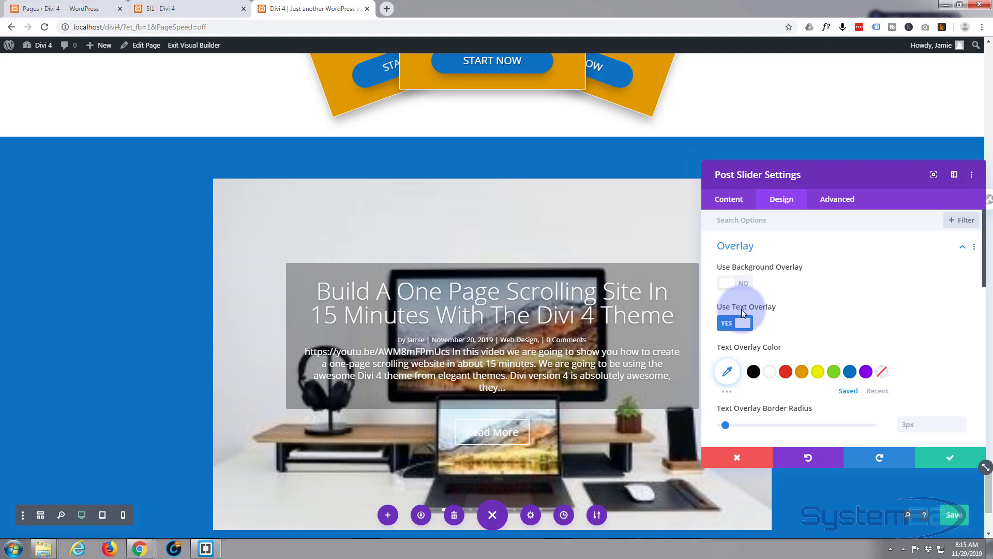
pyautogui.click(735, 283)
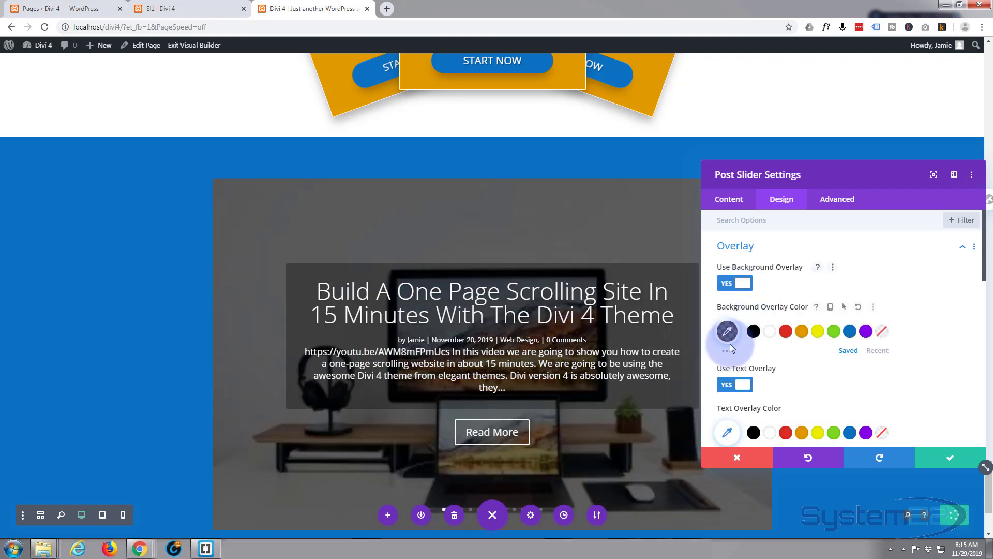
pyautogui.click(735, 386)
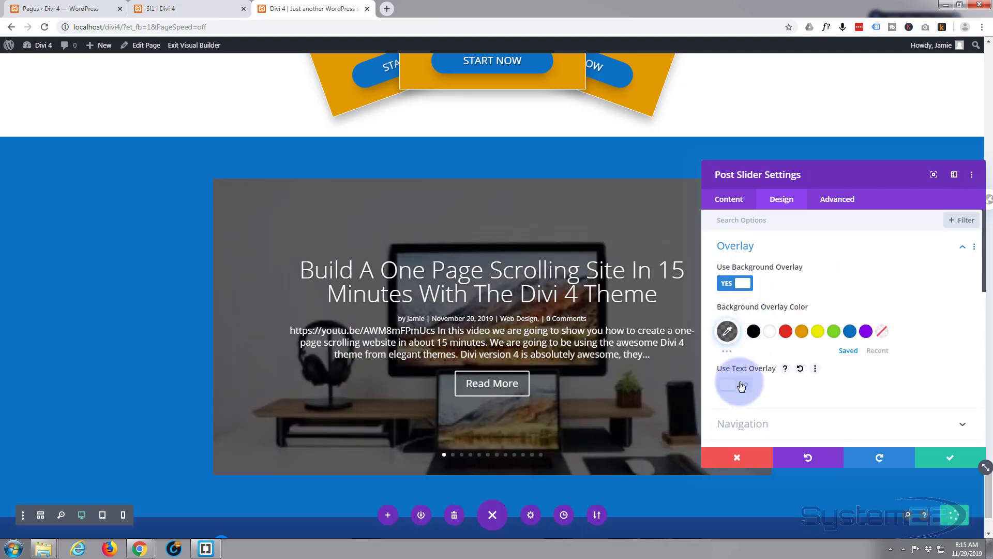
# - Set the slider's Arrow Color and Dot Navigation Color to orange #e09900
pyautogui.scroll(-2, 737, 371)
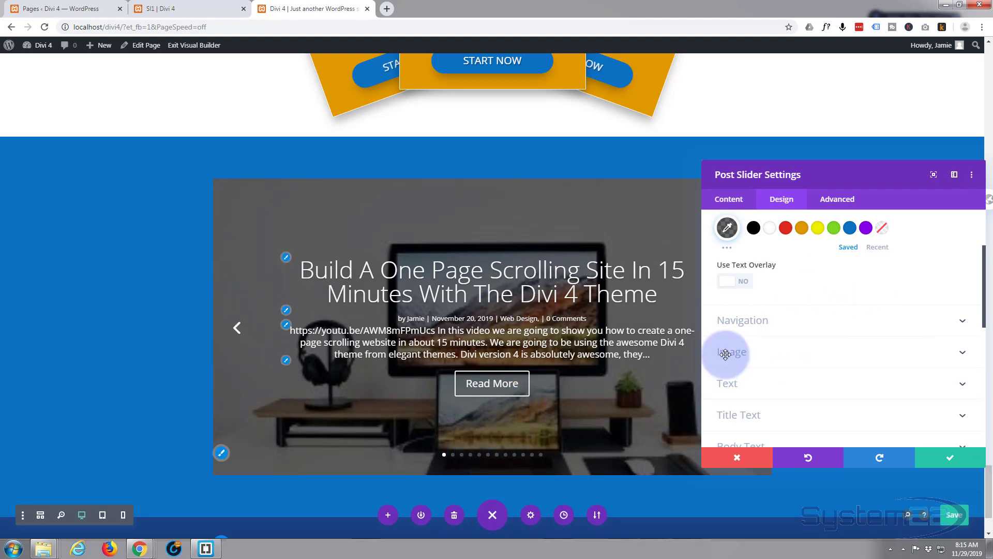
pyautogui.click(801, 325)
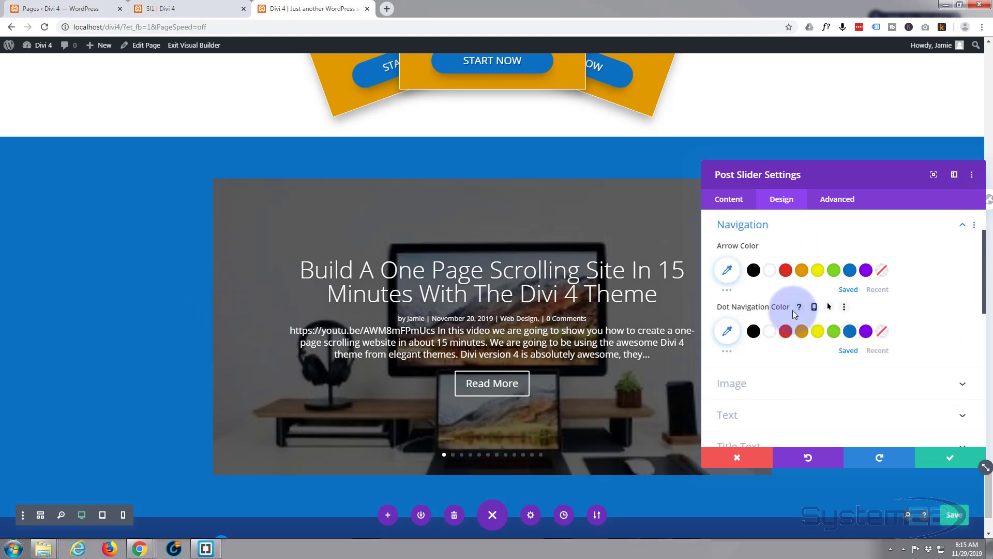
pyautogui.click(801, 269)
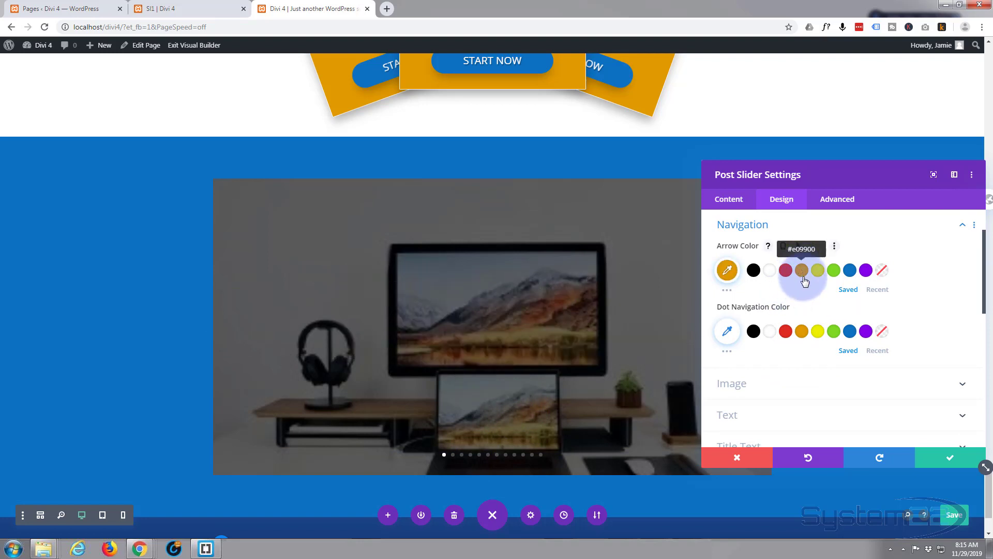
pyautogui.click(804, 331)
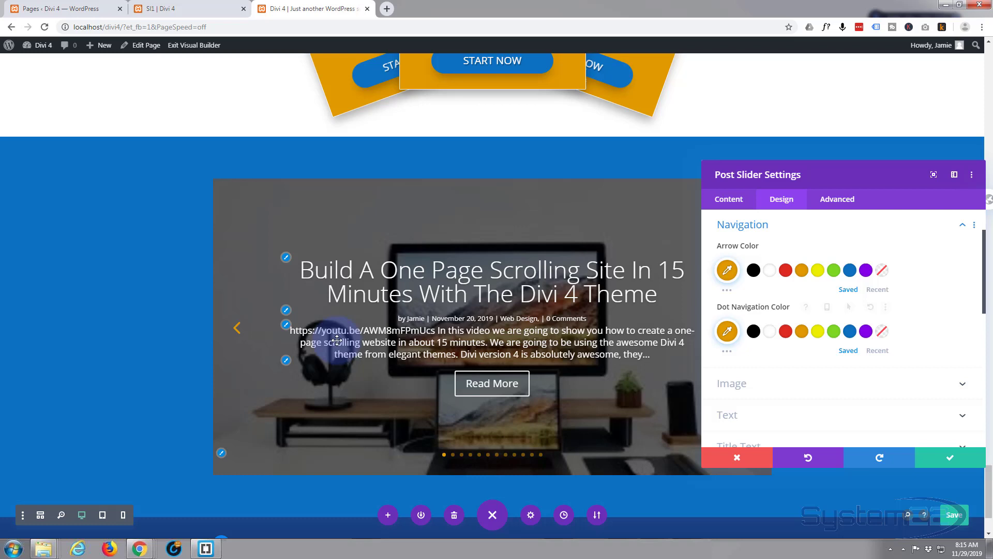
pyautogui.moveTo(237, 339)
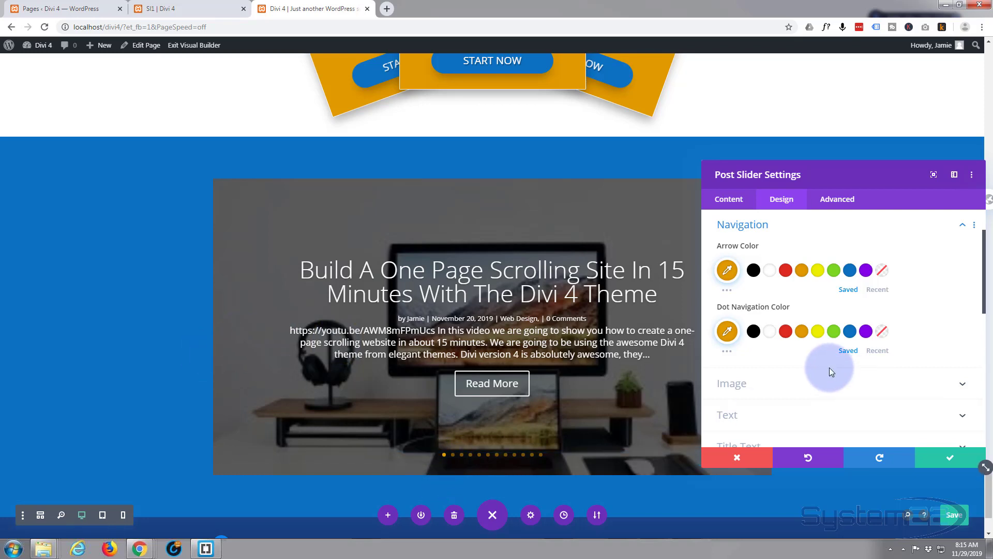
pyautogui.scroll(-1, 830, 368)
# - Expand the Title Text options and toggle uppercase on, then back off to keep title case
pyautogui.click(822, 338)
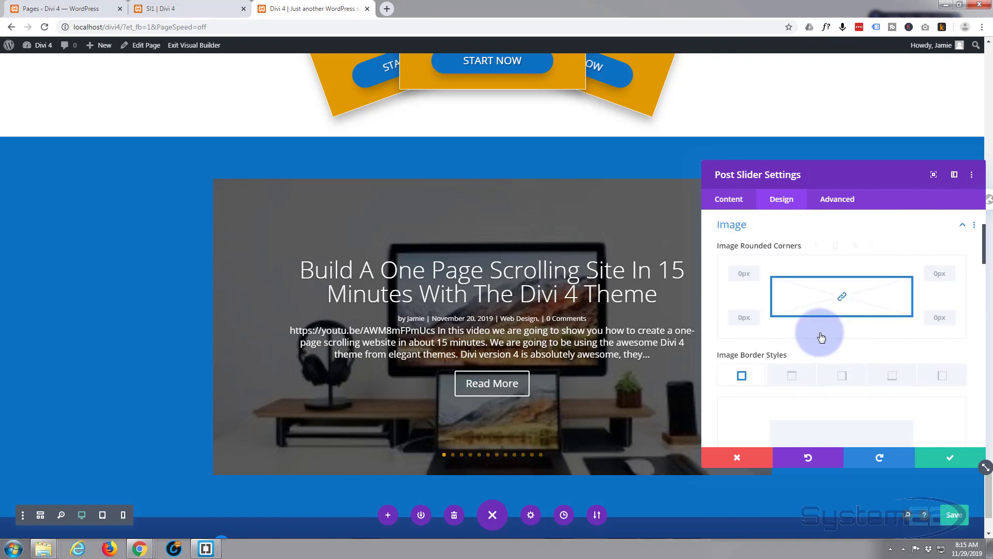
pyautogui.scroll(-3, 818, 328)
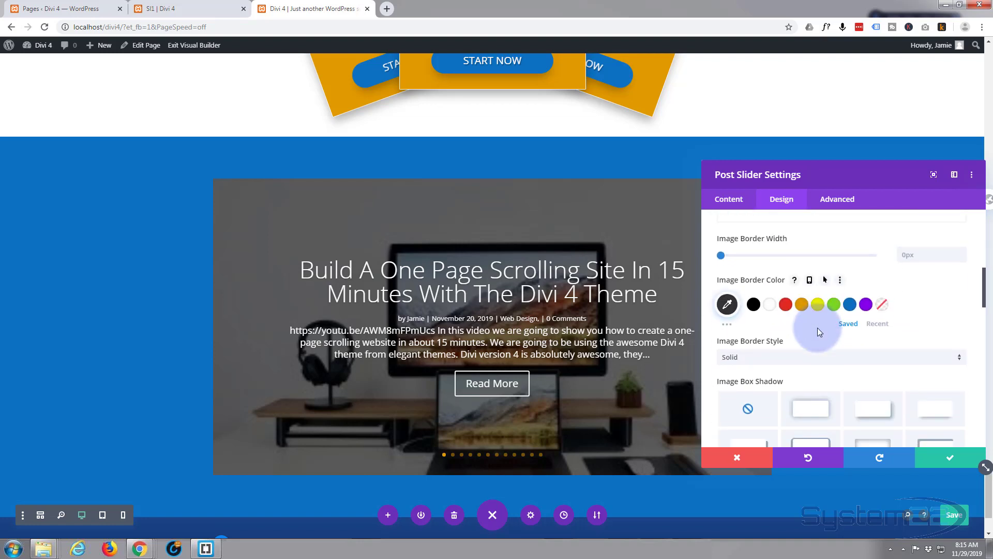
pyautogui.scroll(-7, 817, 328)
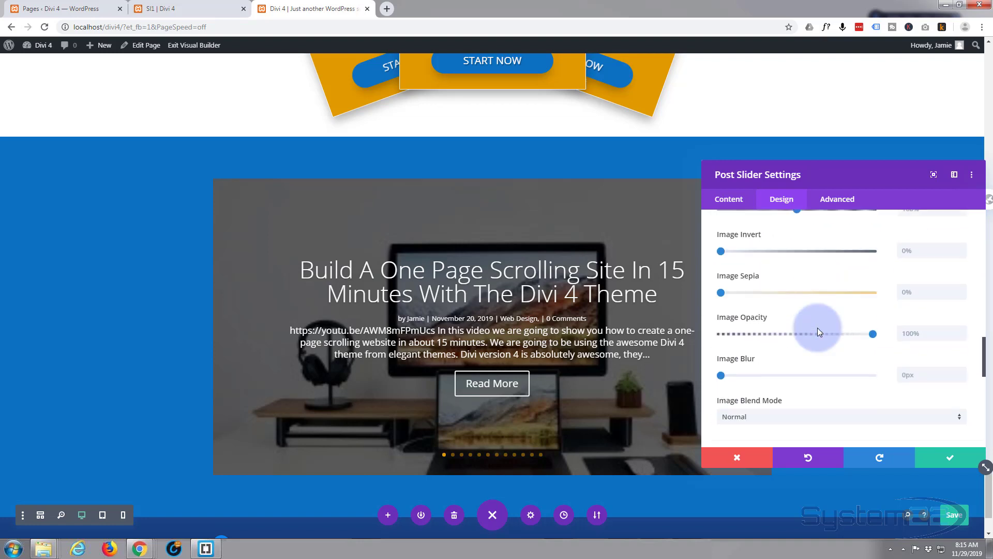
pyautogui.scroll(-1, 817, 328)
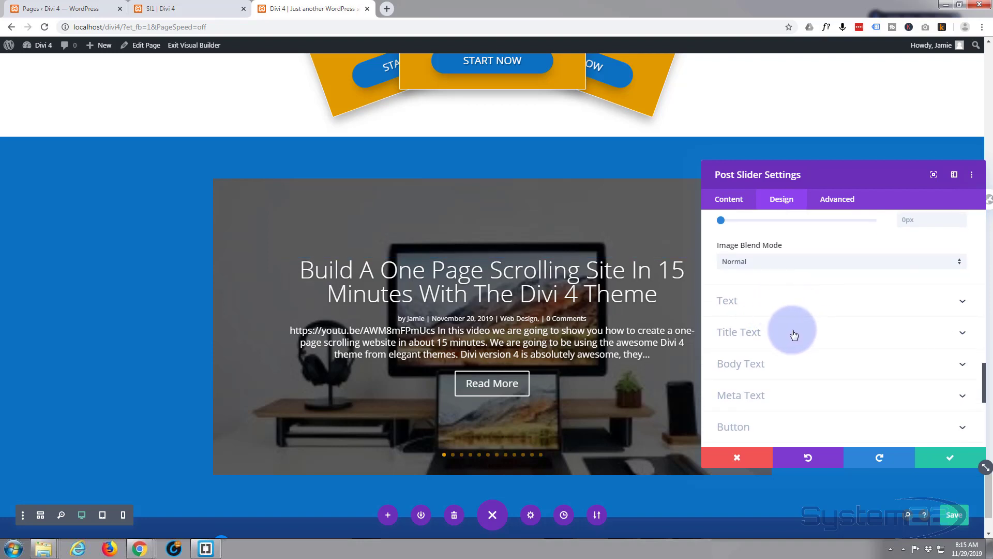
pyautogui.scroll(-5, 793, 331)
pyautogui.scroll(10, 794, 335)
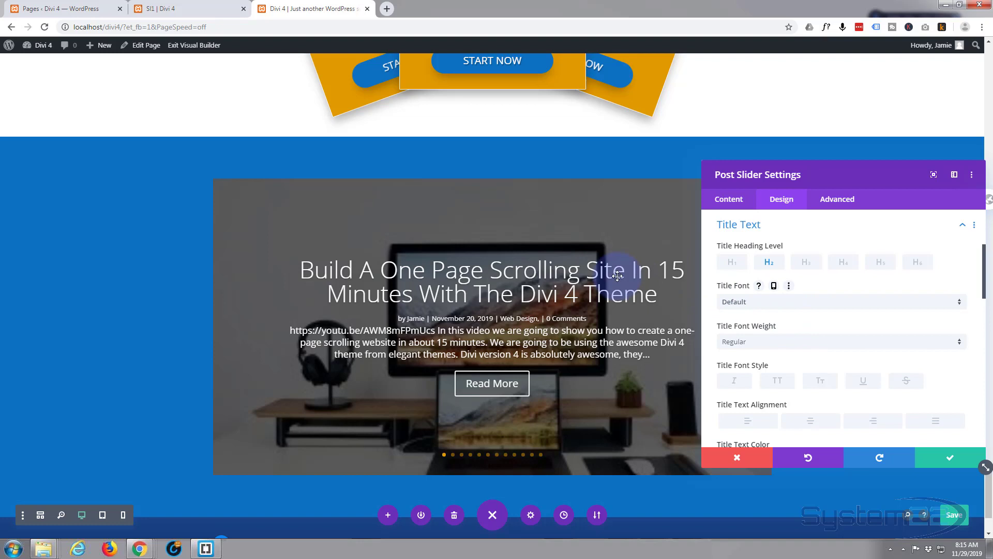
pyautogui.click(778, 383)
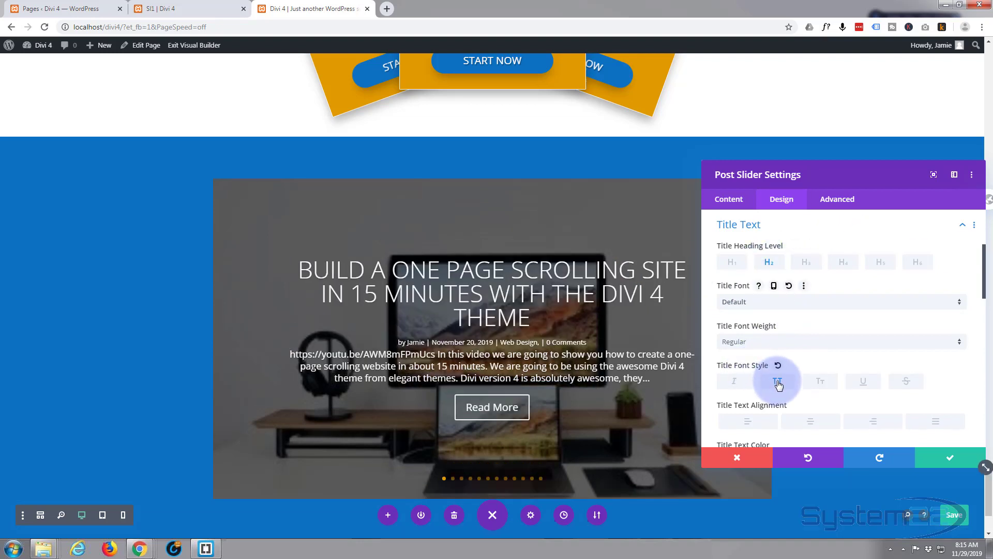
pyautogui.click(778, 384)
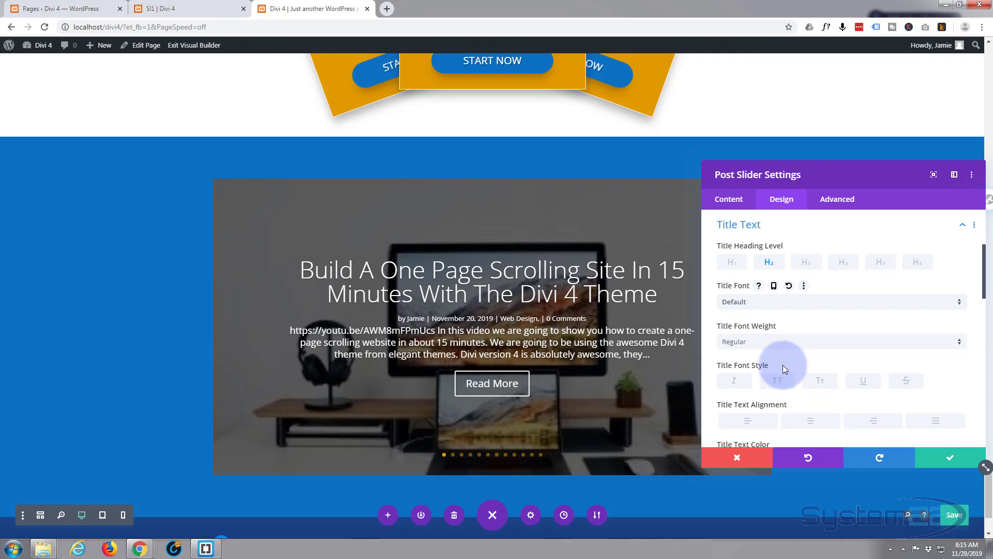
# - Apply a Title Text Shadow preset offset 0.08em horizontally and vertically
pyautogui.scroll(-2, 827, 316)
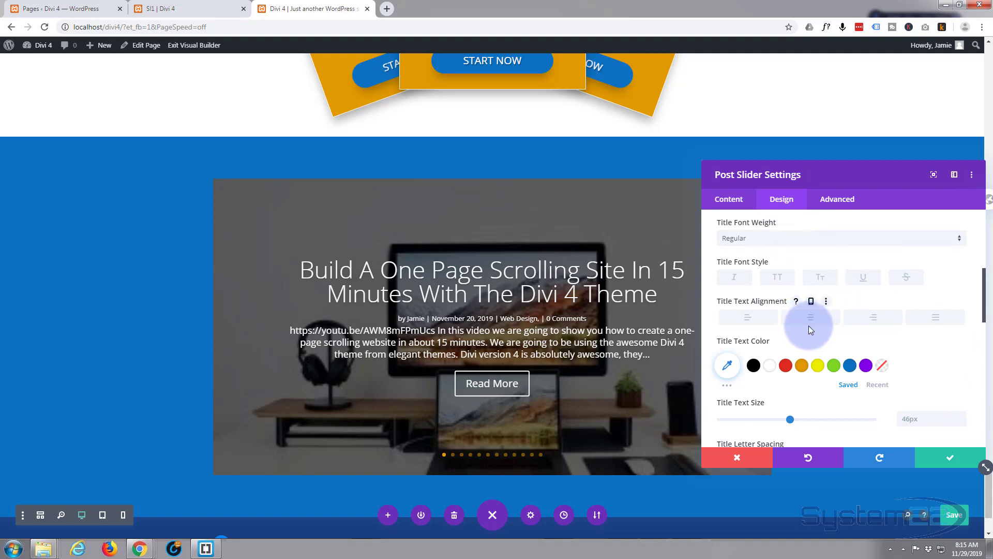
pyautogui.scroll(-5, 861, 337)
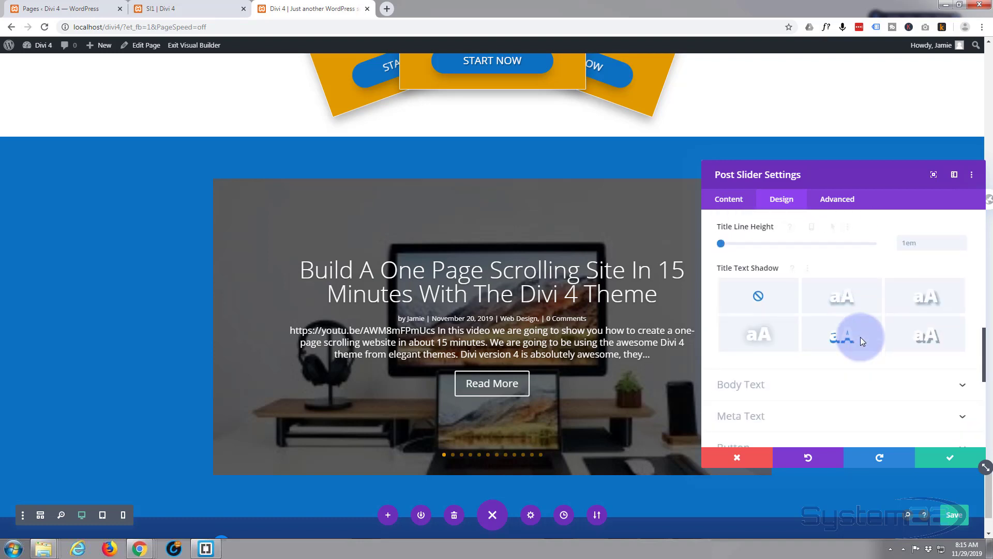
pyautogui.click(936, 297)
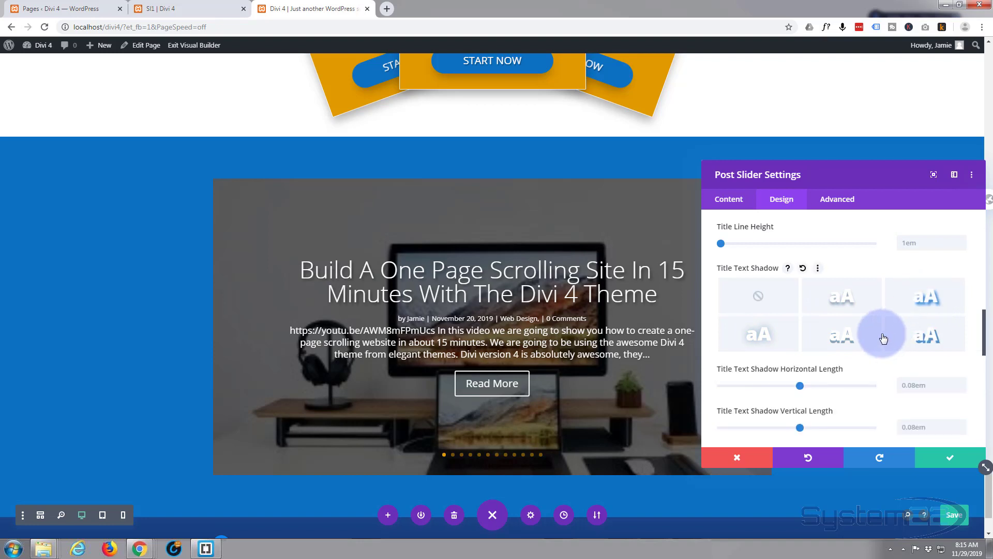
pyautogui.scroll(-2, 883, 337)
pyautogui.scroll(-4, 884, 338)
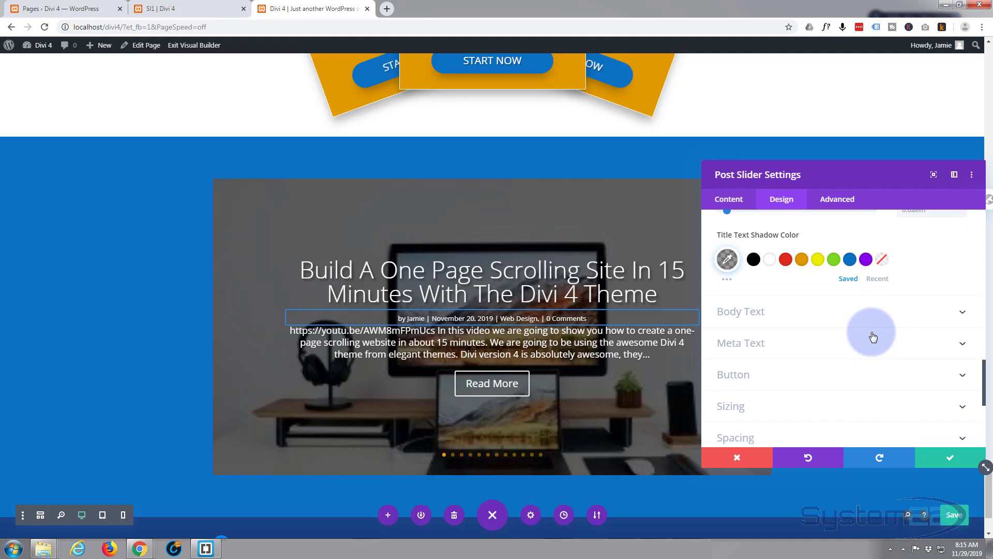
# - Colour the author and date meta line orange
pyautogui.click(821, 346)
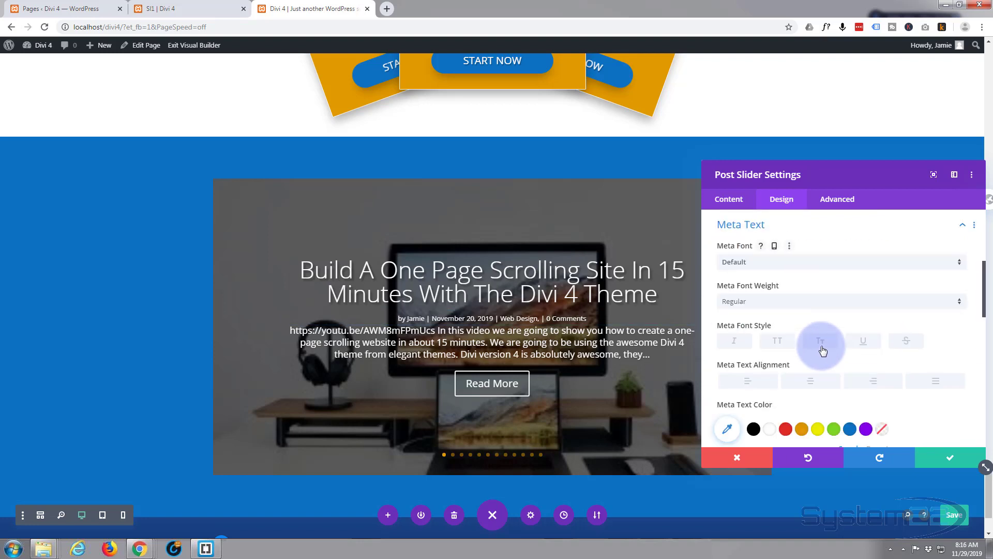
pyautogui.click(802, 429)
pyautogui.click(569, 317)
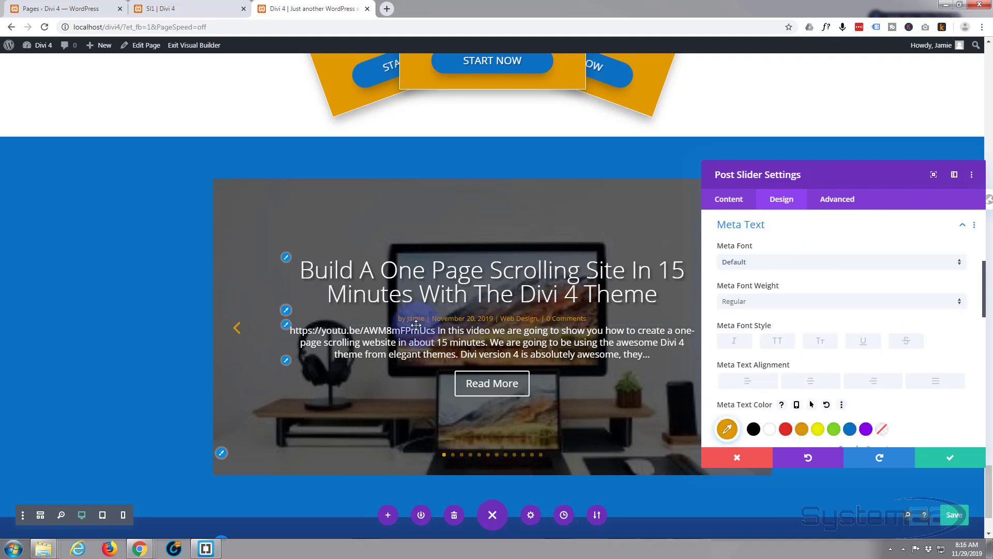
pyautogui.click(867, 314)
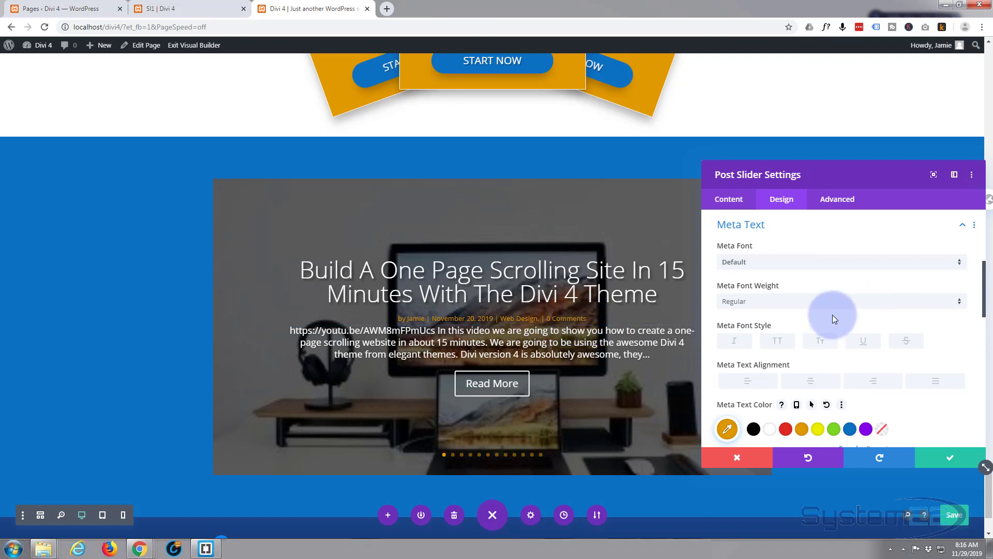
# - Apply a Meta Text Shadow preset offset 0.08em horizontally and vertically
pyautogui.scroll(-5, 833, 315)
pyautogui.click(930, 311)
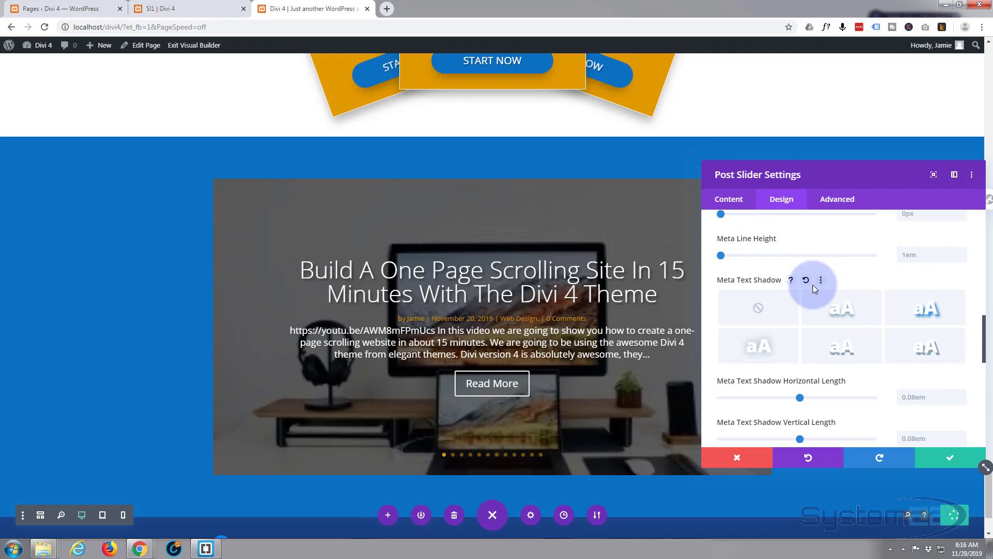
pyautogui.scroll(-6, 812, 288)
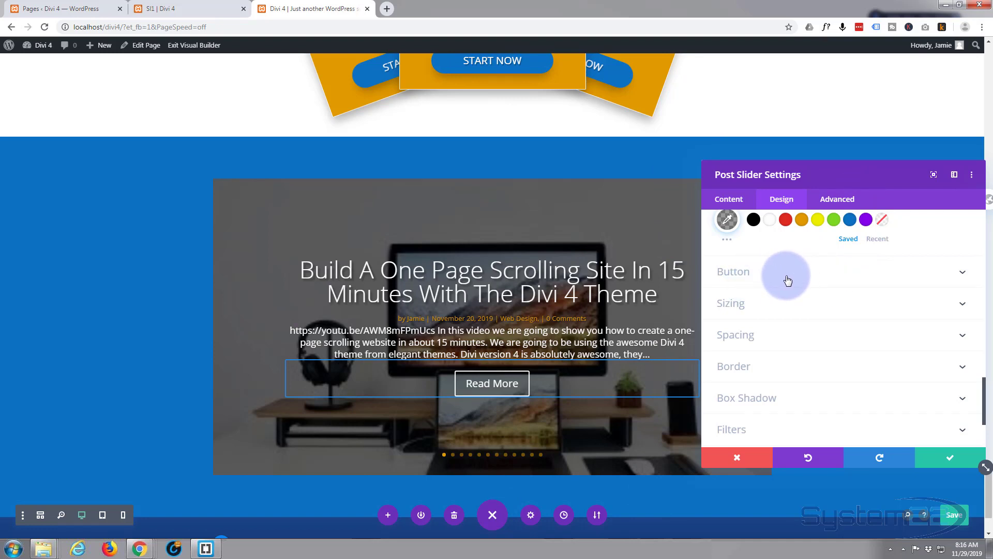
# - Enable custom button styling and give the Read More buttons an orange background
pyautogui.scroll(-2, 806, 279)
pyautogui.scroll(3, 807, 279)
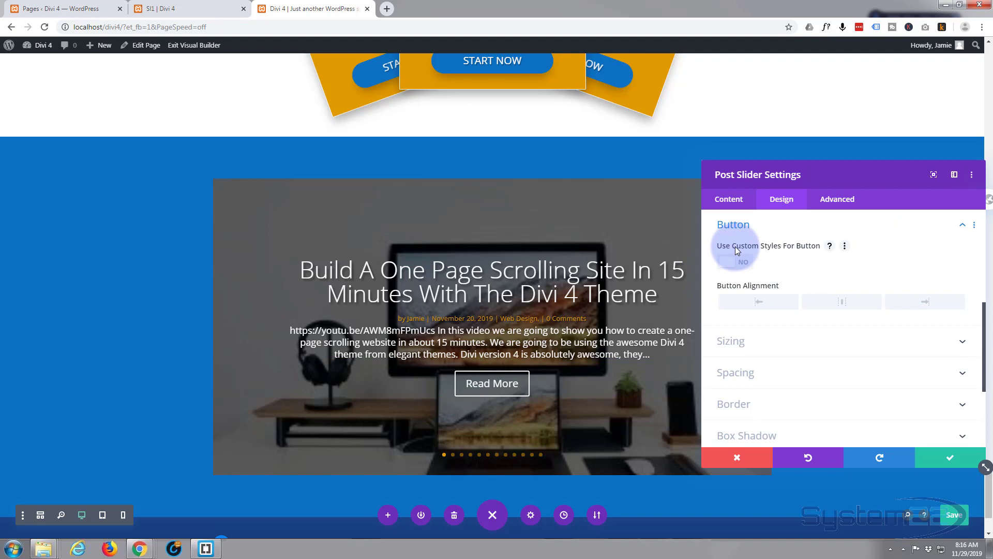
pyautogui.click(737, 262)
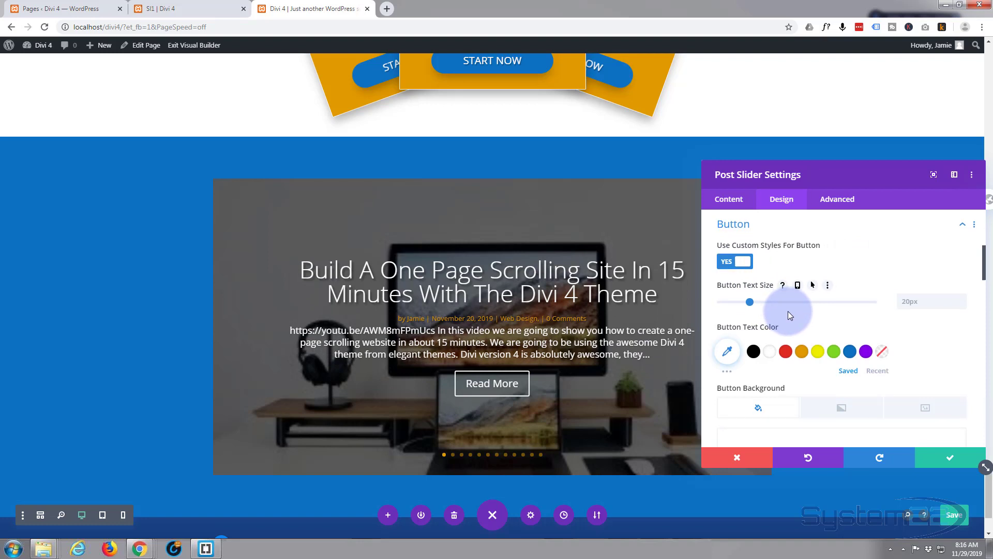
pyautogui.scroll(-1, 788, 311)
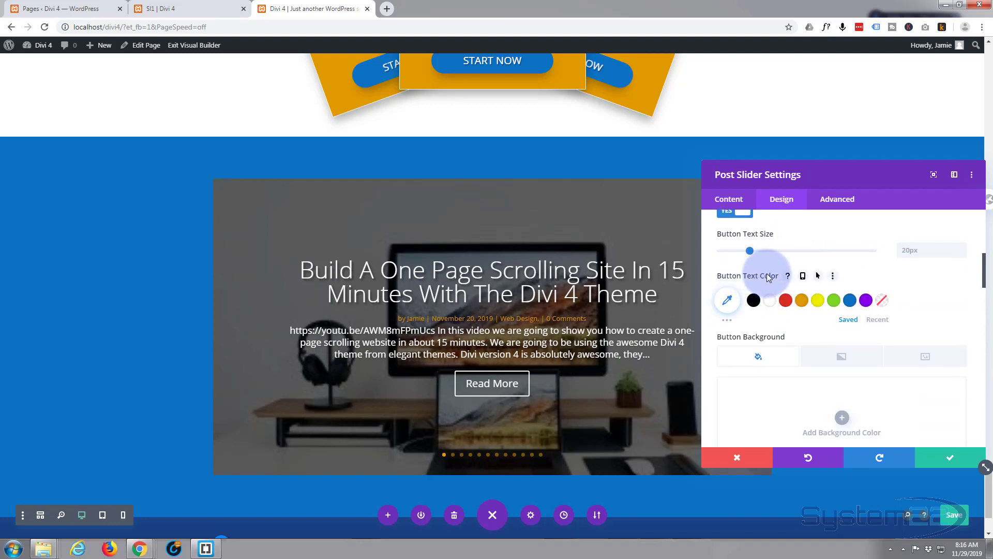
pyautogui.scroll(-1, 769, 277)
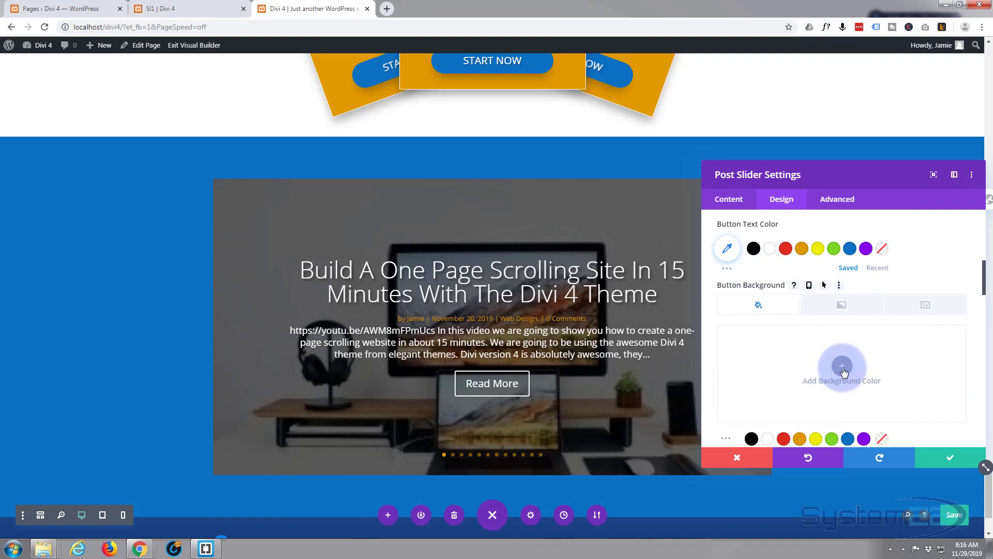
pyautogui.scroll(-1, 768, 359)
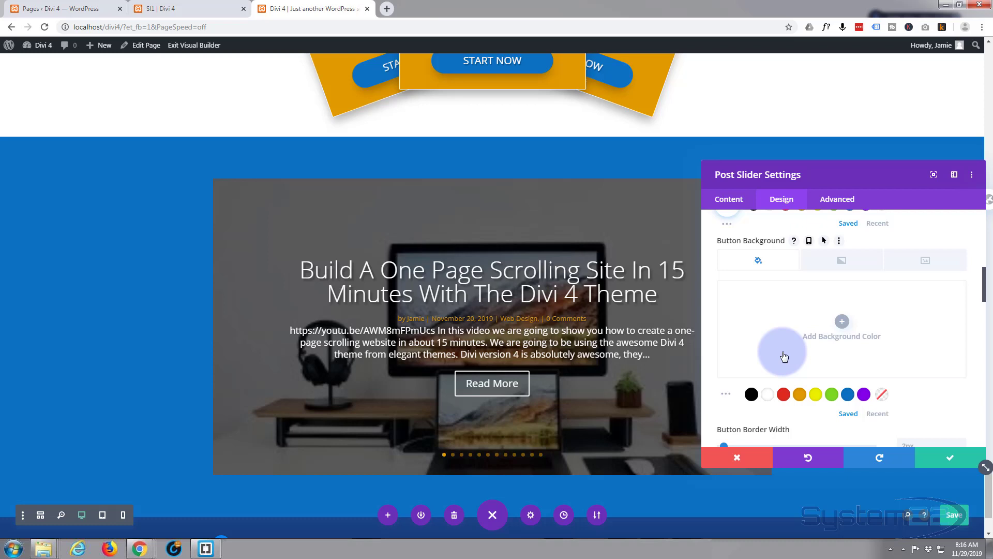
pyautogui.click(802, 392)
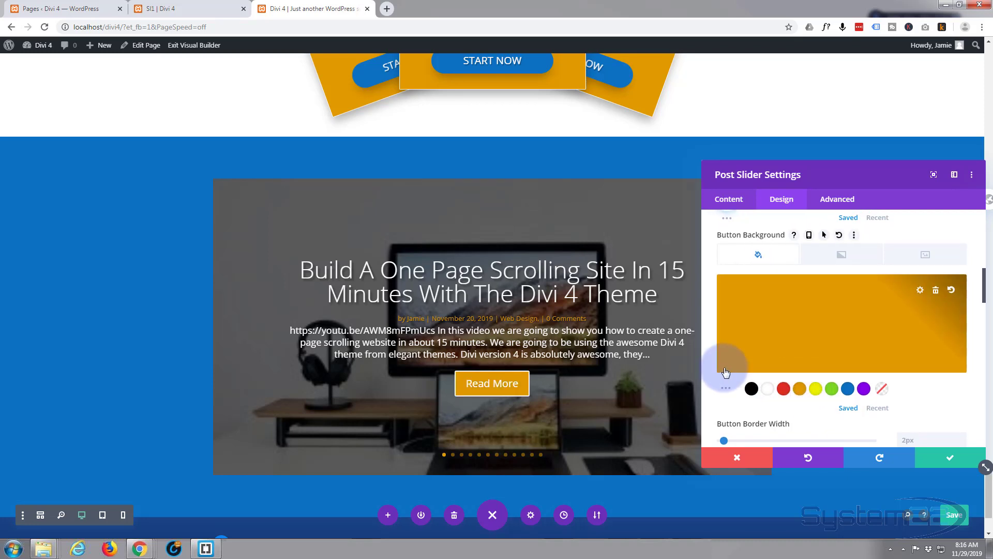
pyautogui.scroll(1, 719, 370)
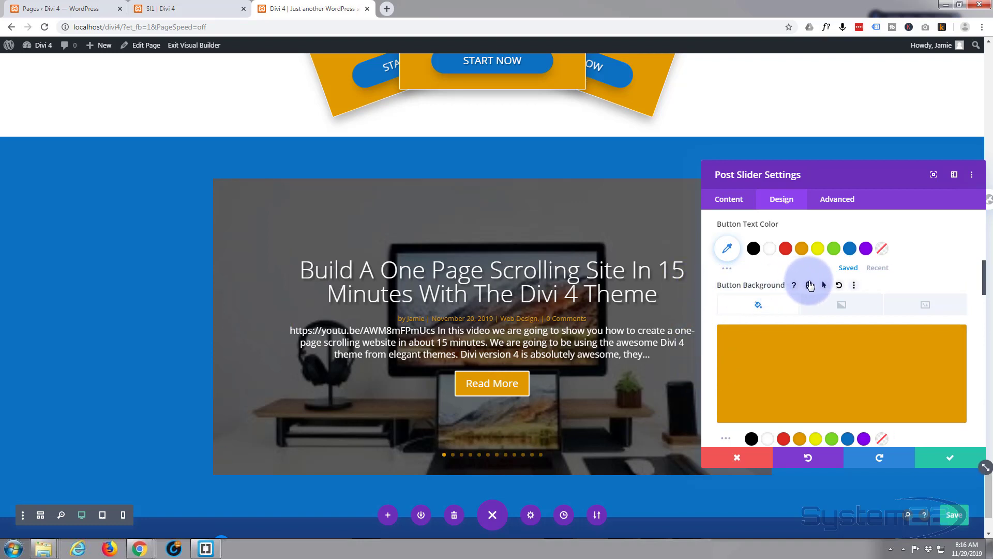
# - Set the Read More buttons' hover background to green #7cda24
pyautogui.click(825, 286)
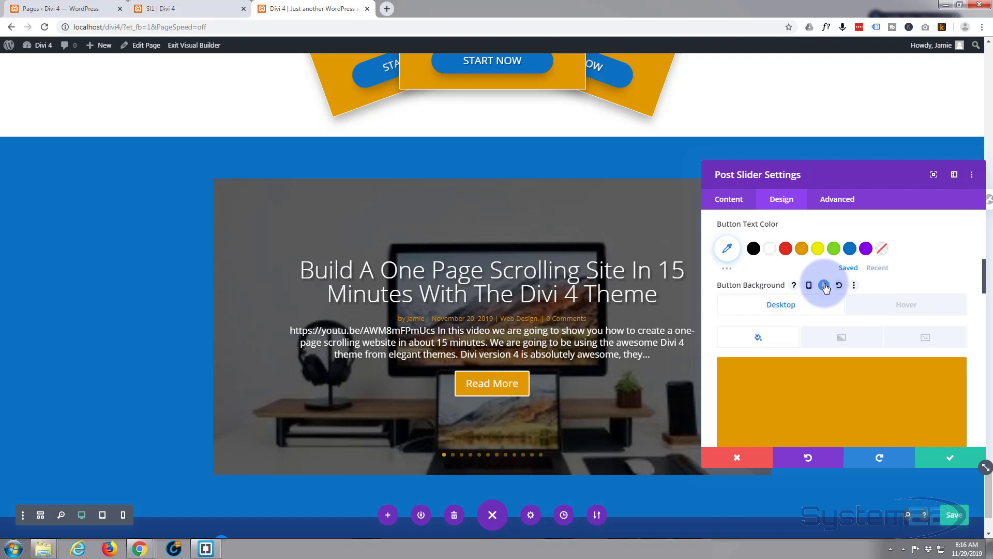
pyautogui.click(818, 303)
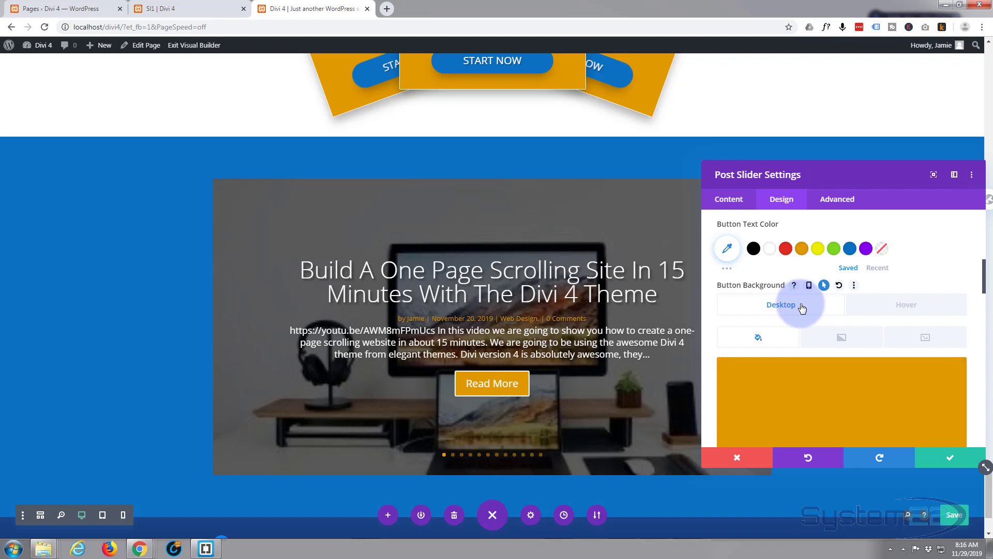
pyautogui.click(888, 306)
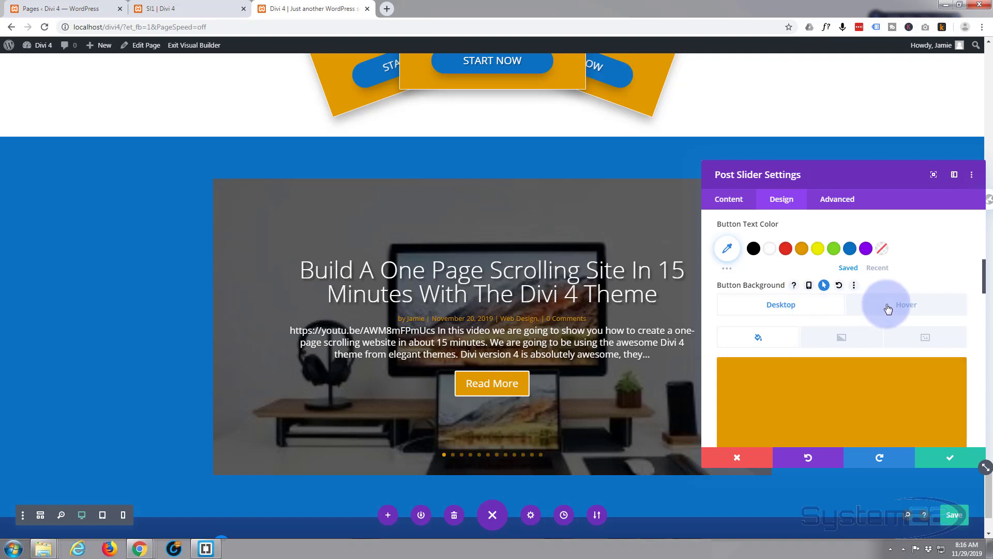
pyautogui.click(896, 310)
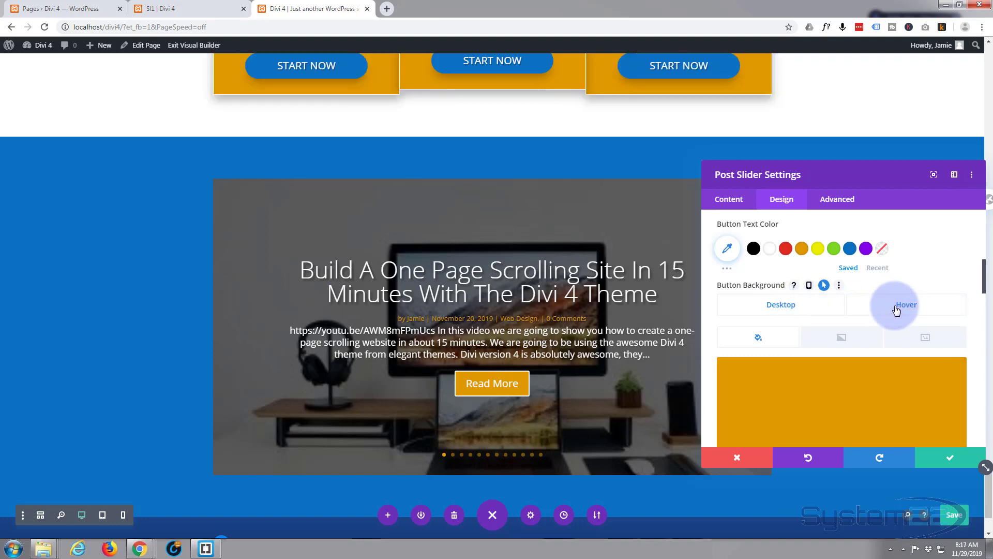
pyautogui.scroll(-1, 873, 334)
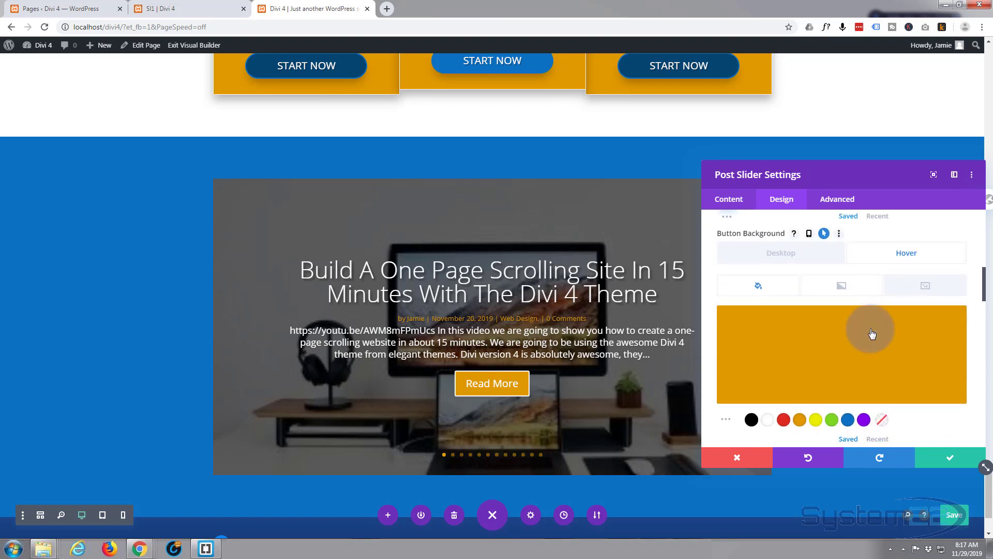
pyautogui.click(832, 422)
pyautogui.click(833, 422)
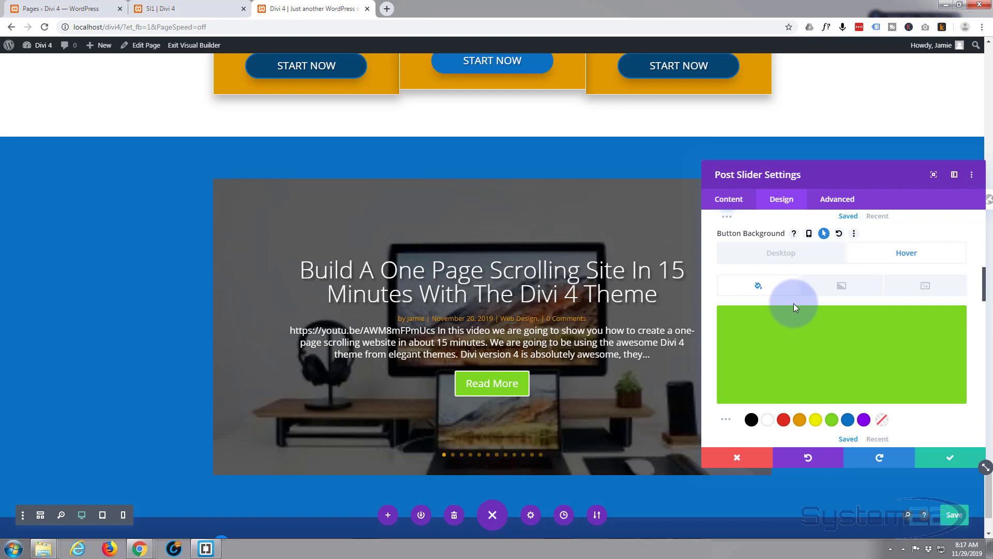
pyautogui.scroll(-4, 794, 303)
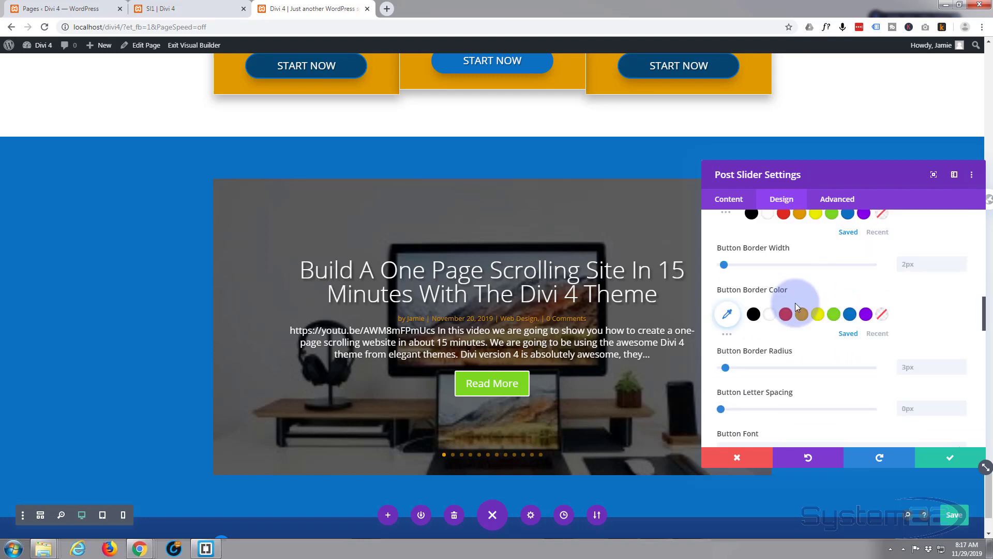
pyautogui.scroll(4, 797, 300)
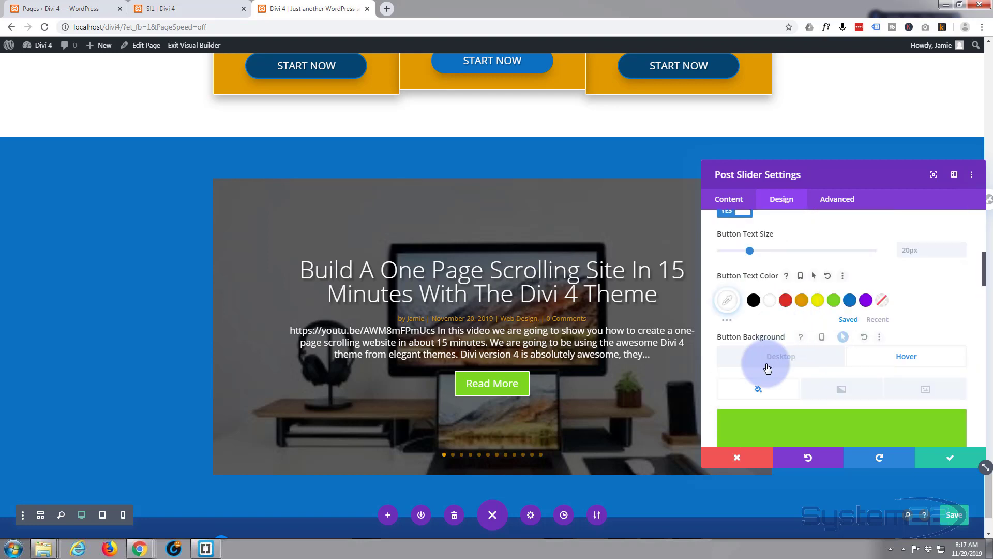
# - Set the button border to orange #e09900 with a green #7cda24 hover border
pyautogui.click(774, 357)
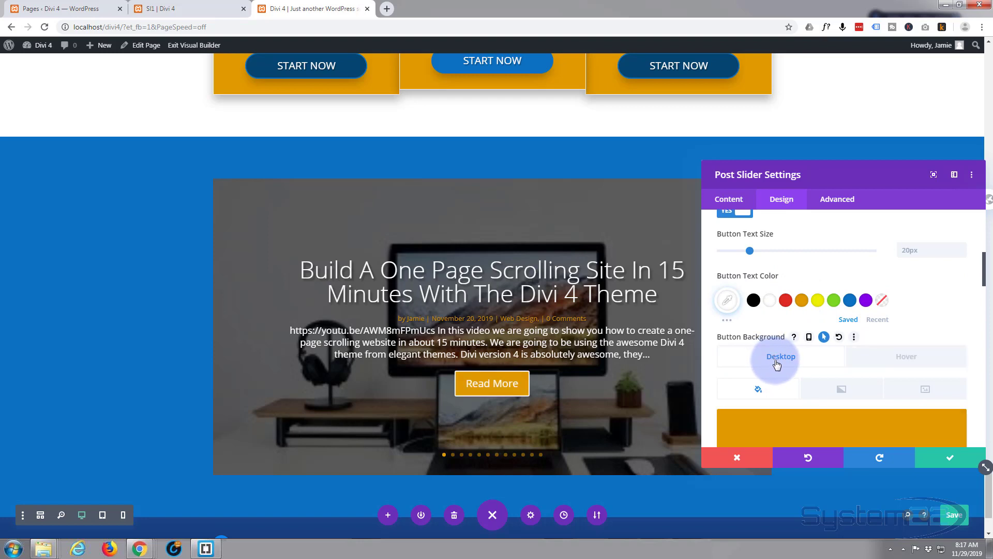
pyautogui.scroll(-4, 793, 339)
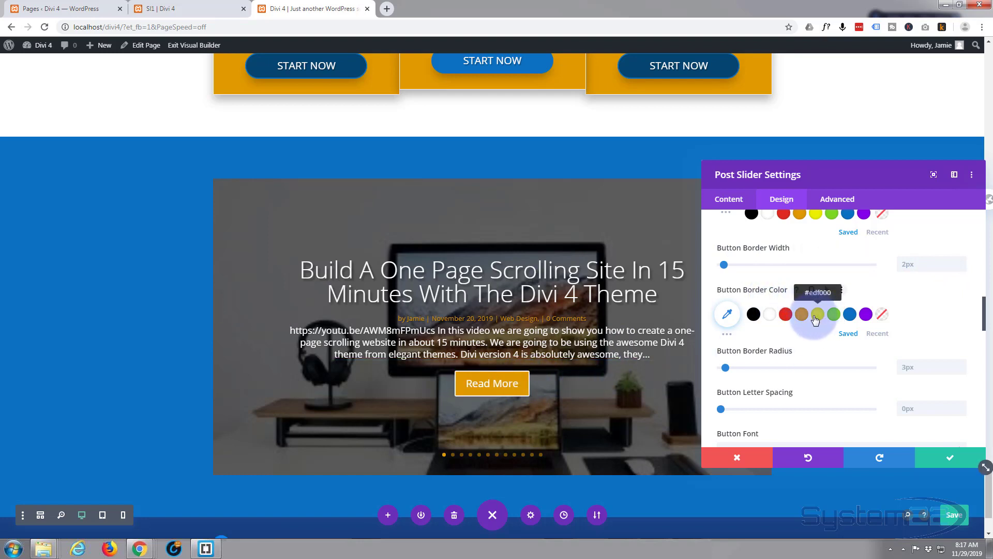
pyautogui.click(801, 316)
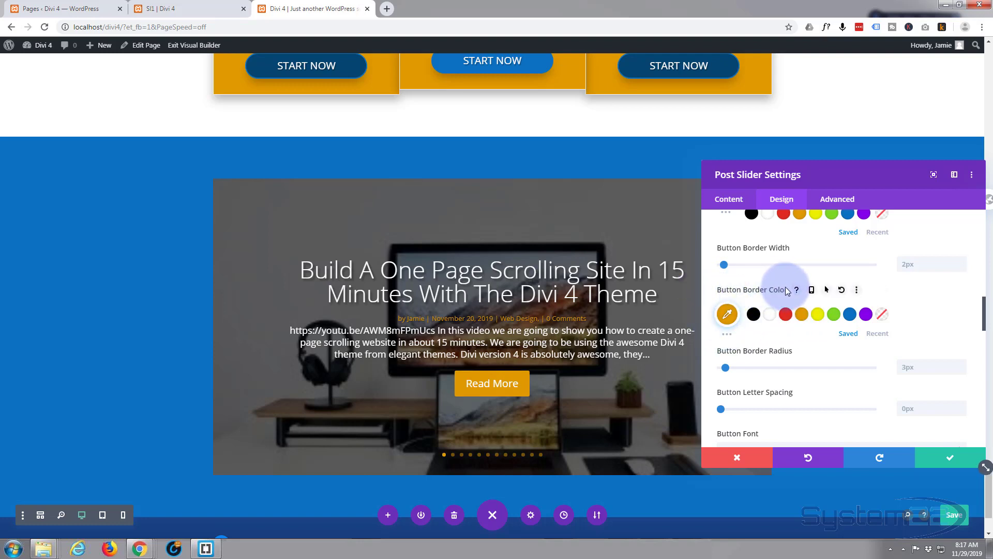
pyautogui.click(827, 291)
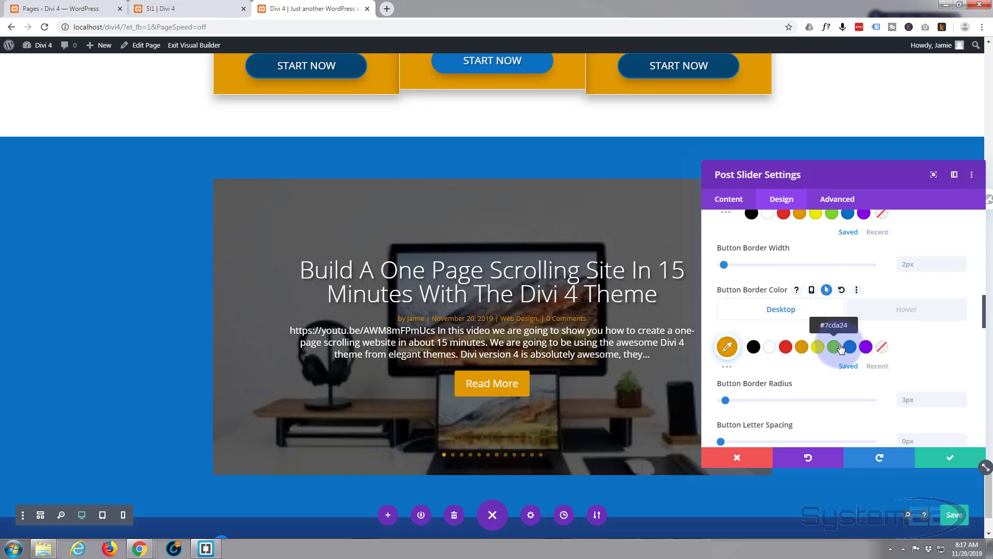
pyautogui.click(911, 310)
pyautogui.click(834, 347)
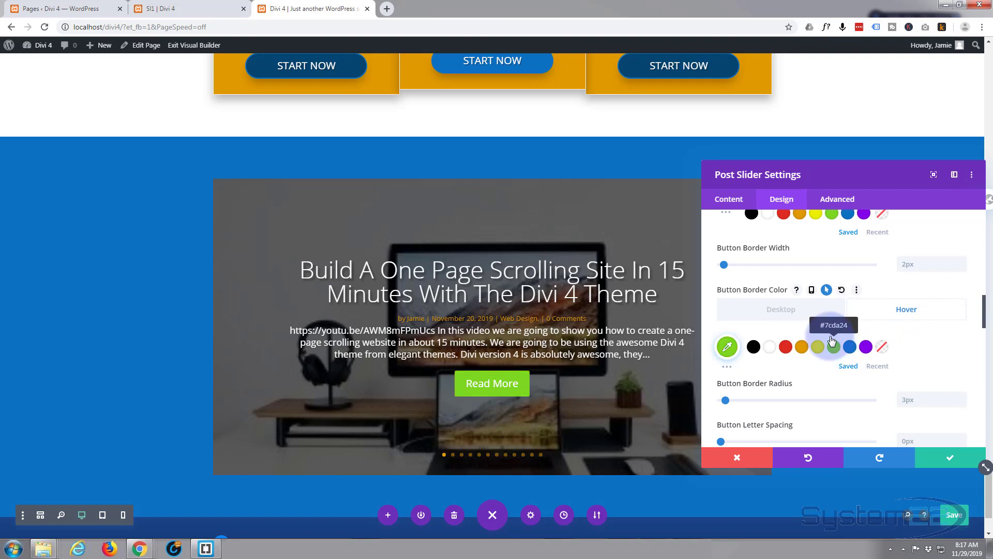
pyautogui.click(763, 311)
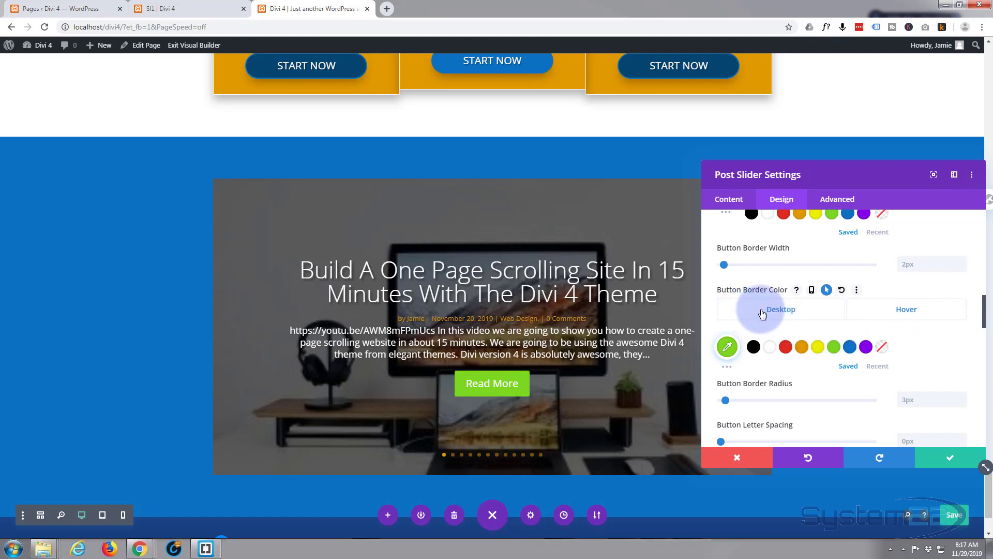
# - Round the buttons into pills with 50px border radius and make their text uppercase
pyautogui.scroll(-2, 769, 313)
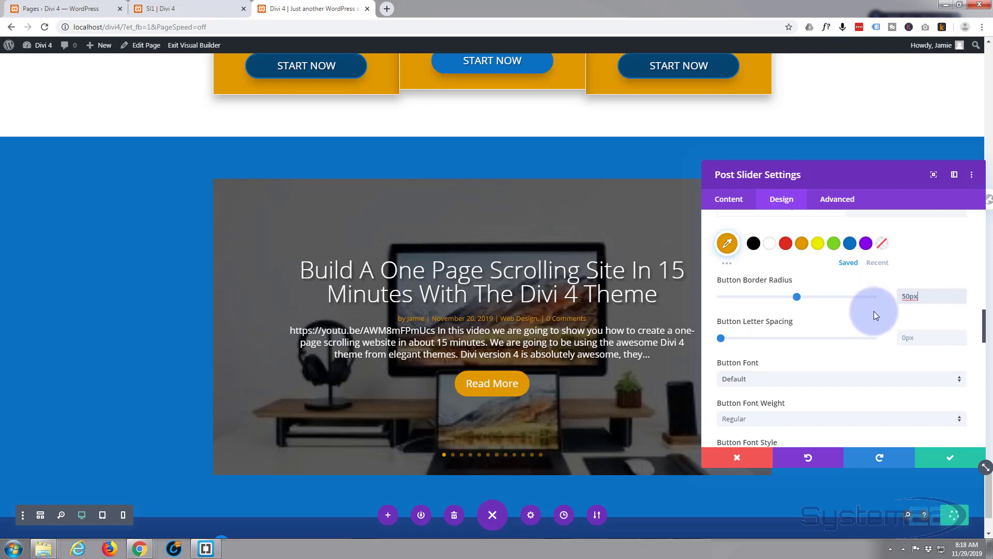
pyautogui.scroll(-2, 800, 338)
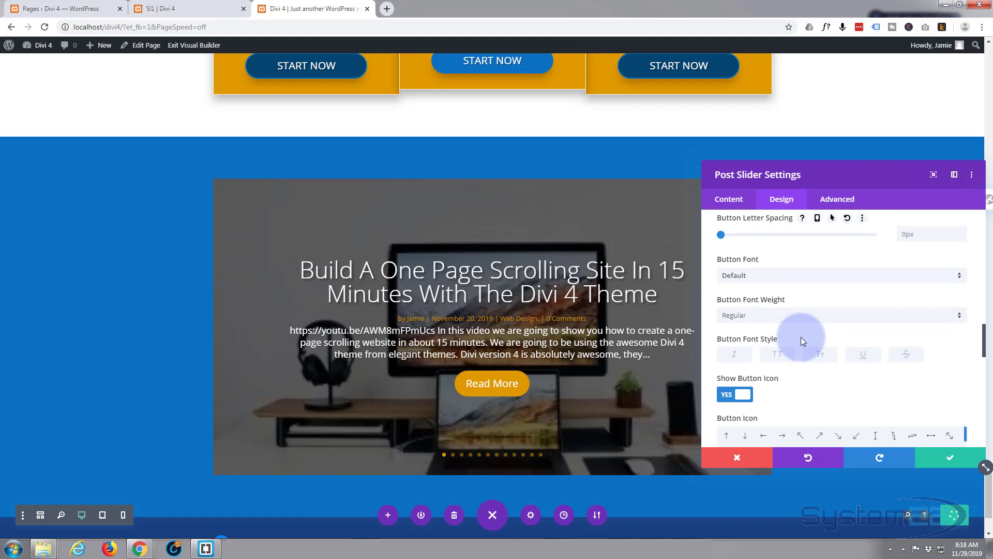
pyautogui.scroll(-1, 788, 303)
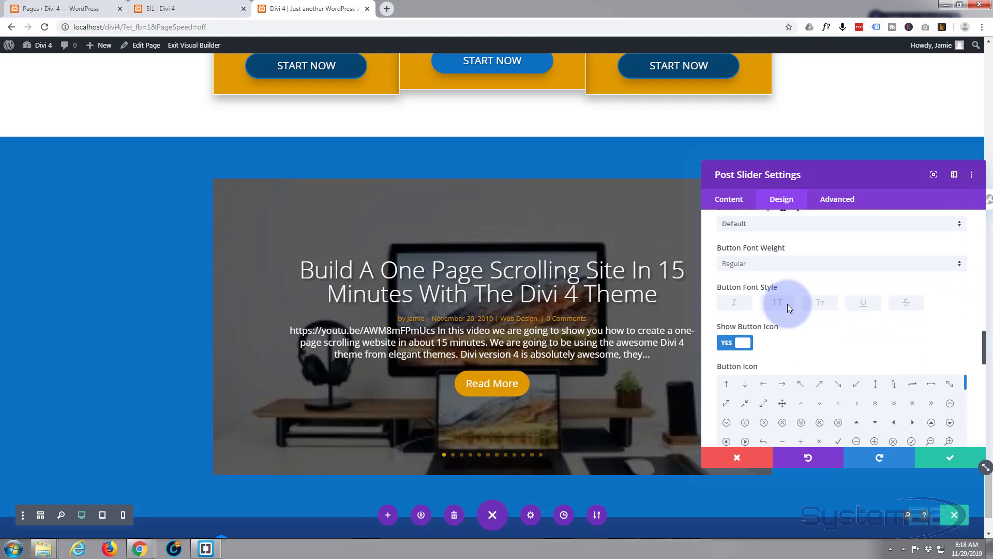
pyautogui.click(738, 304)
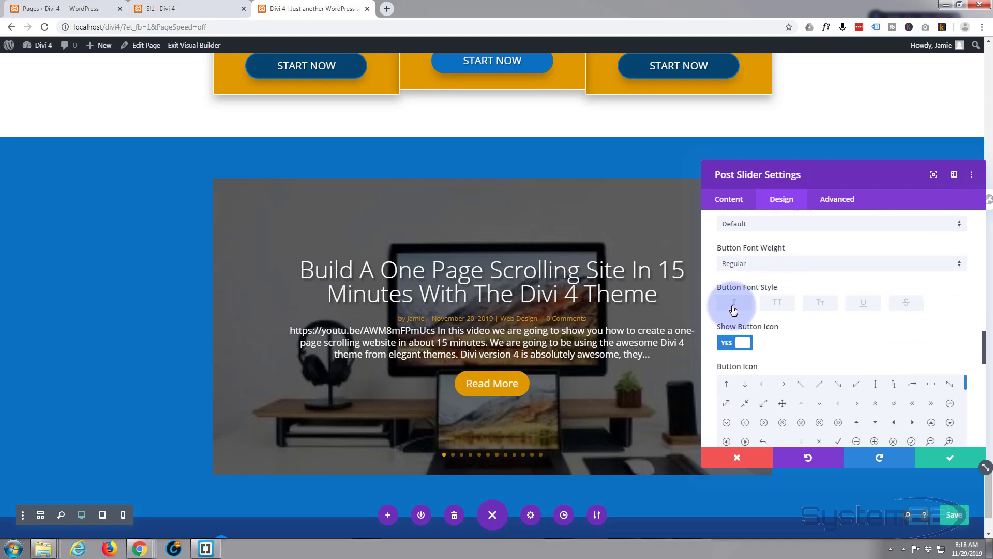
pyautogui.click(782, 305)
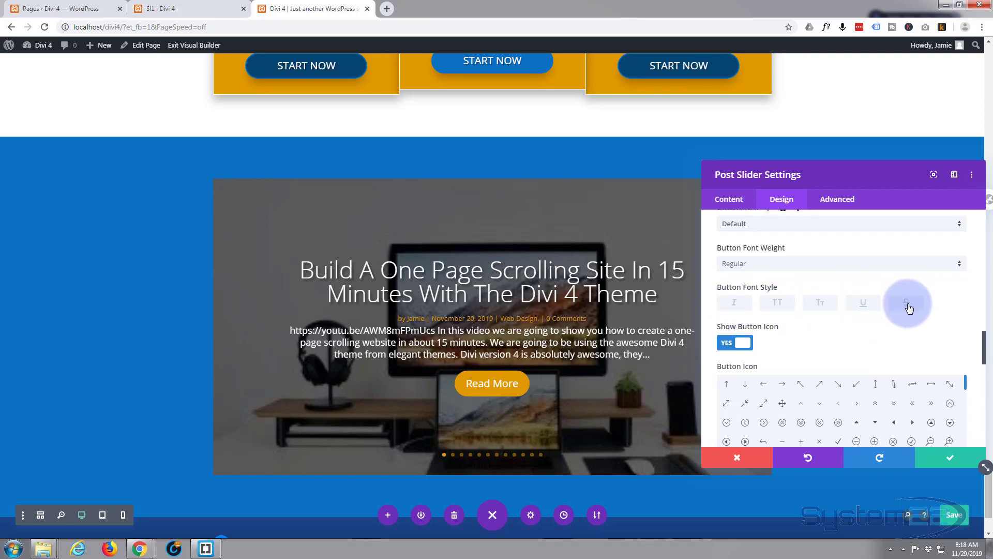
pyautogui.click(778, 304)
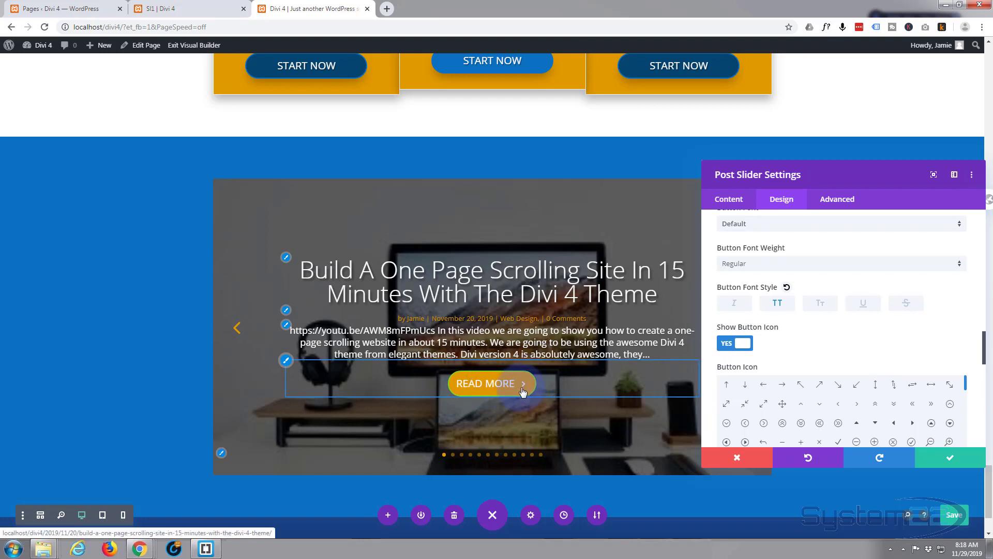
# - Hide the button icon and set 60px left and right padding
pyautogui.scroll(-5, 887, 395)
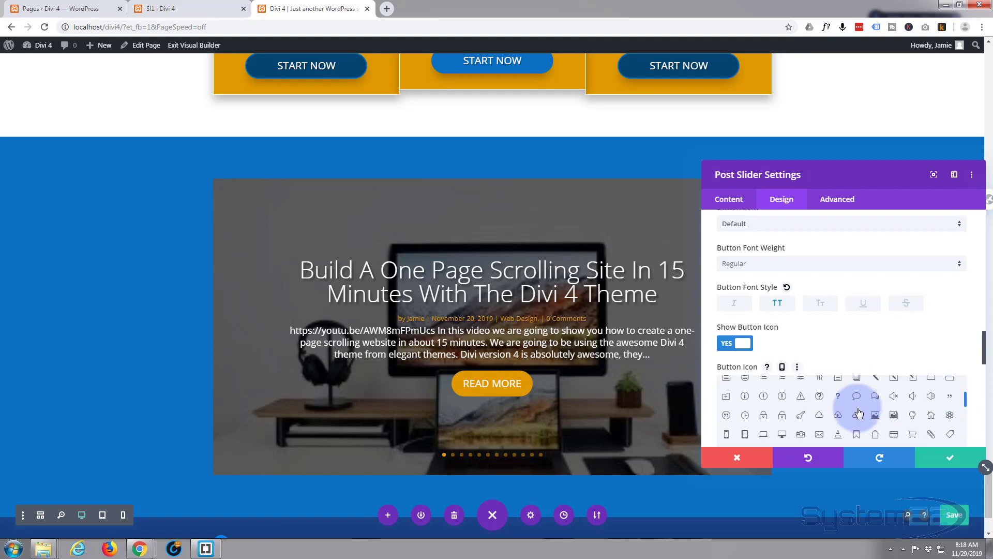
pyautogui.scroll(-6, 859, 413)
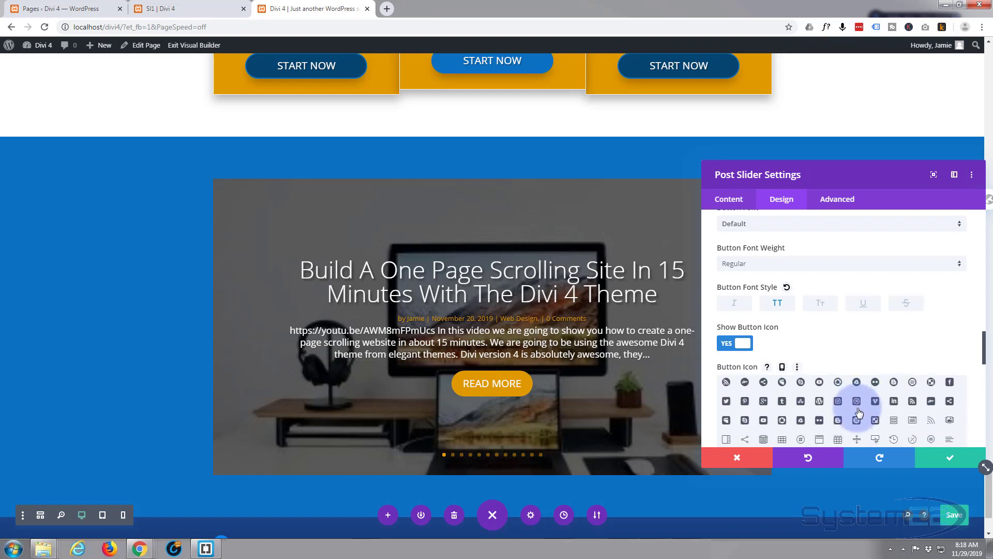
pyautogui.scroll(10, 828, 406)
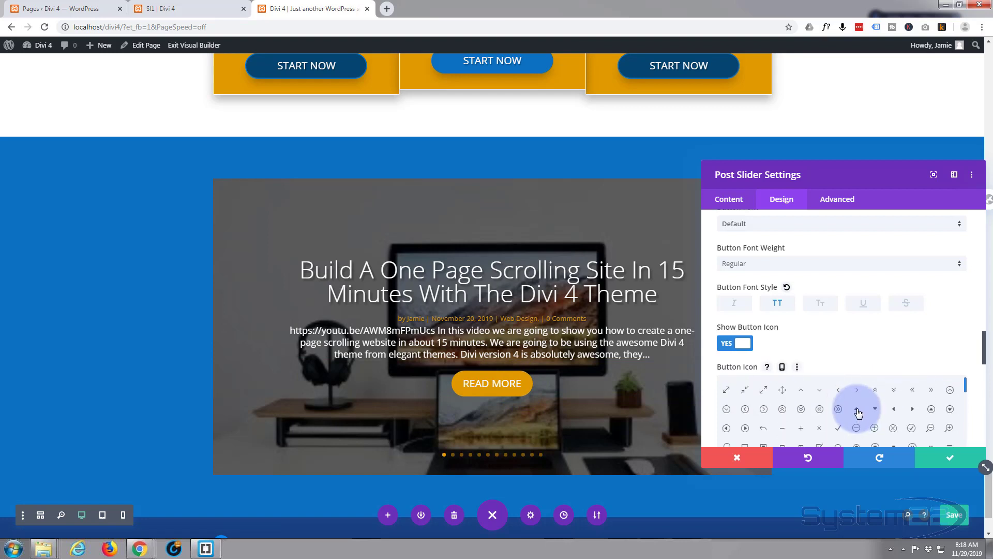
pyautogui.click(732, 344)
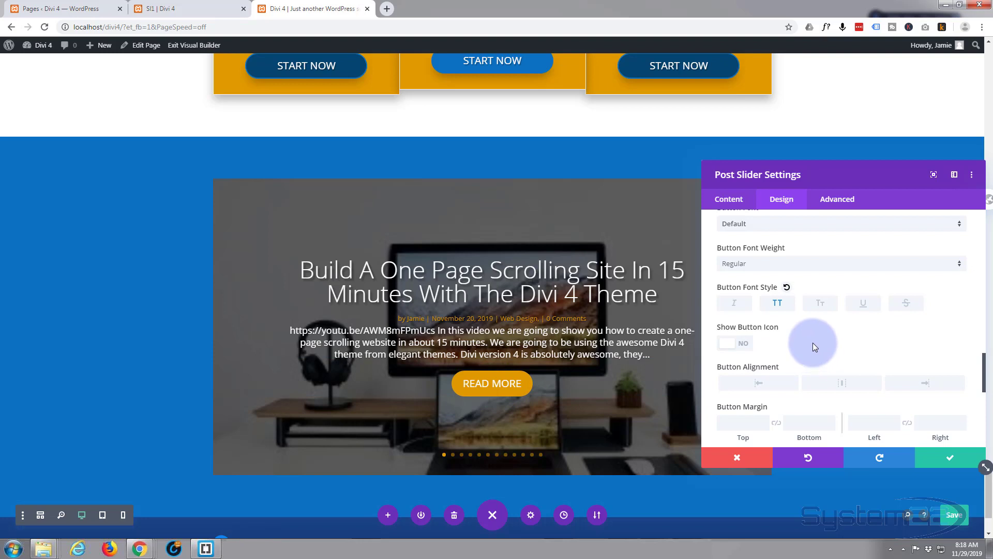
pyautogui.scroll(-2, 814, 341)
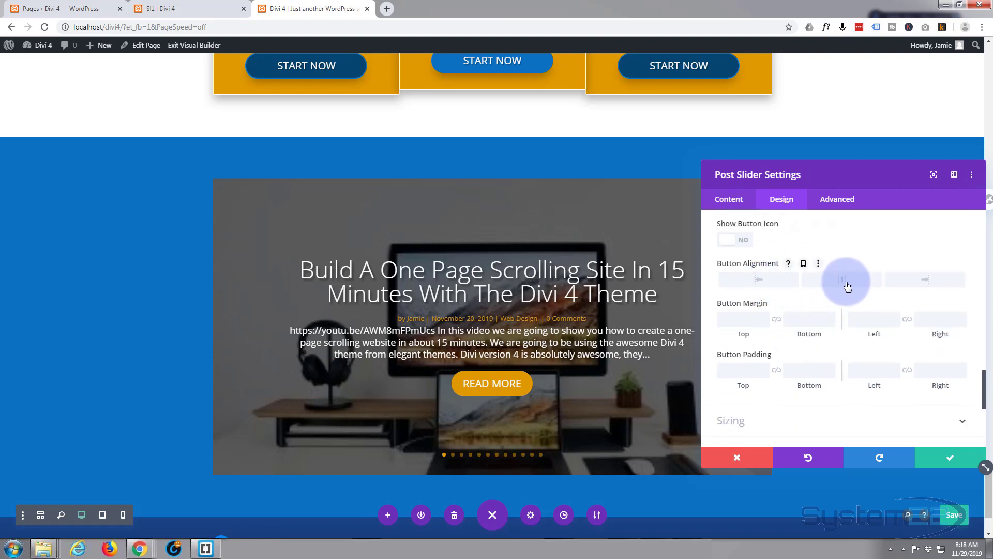
pyautogui.click(809, 344)
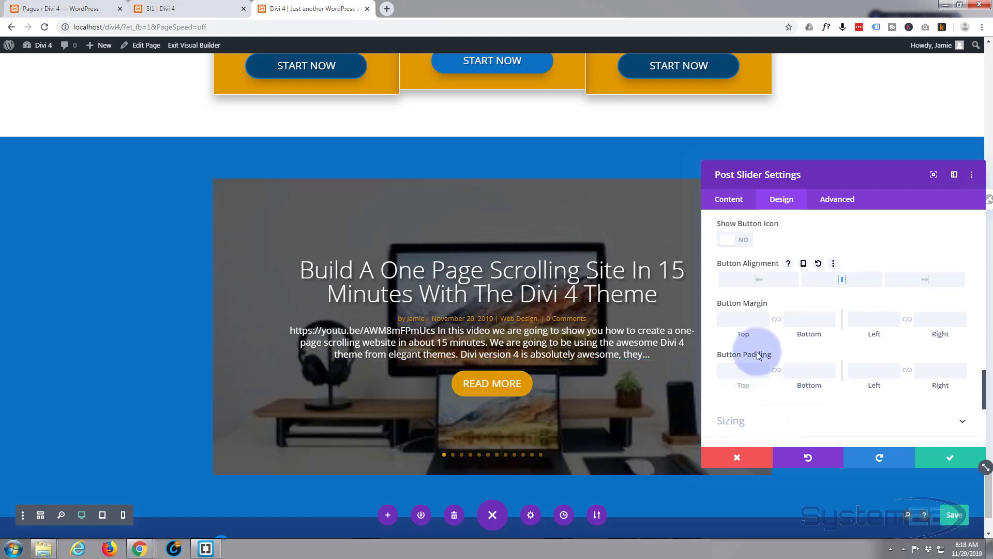
pyautogui.click(869, 371)
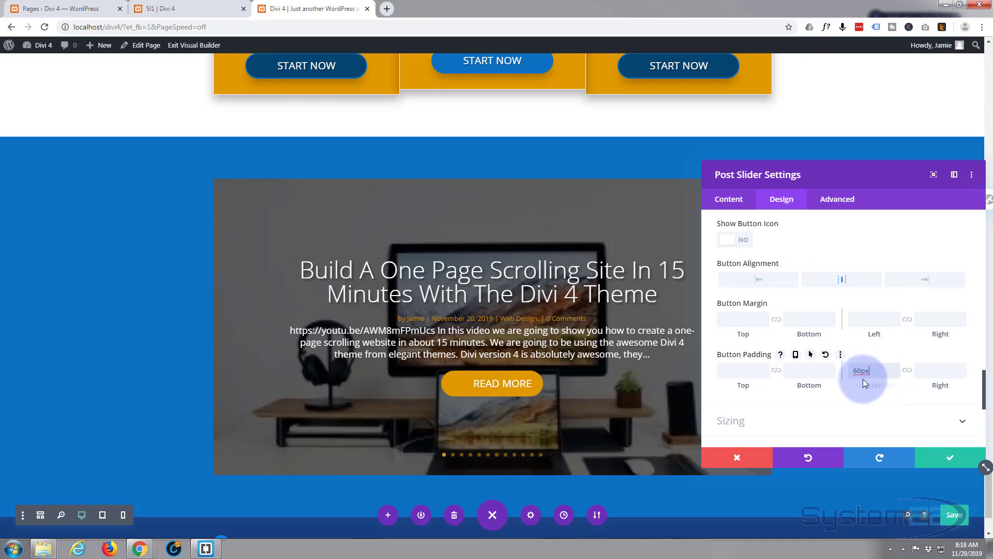
pyautogui.click(909, 370)
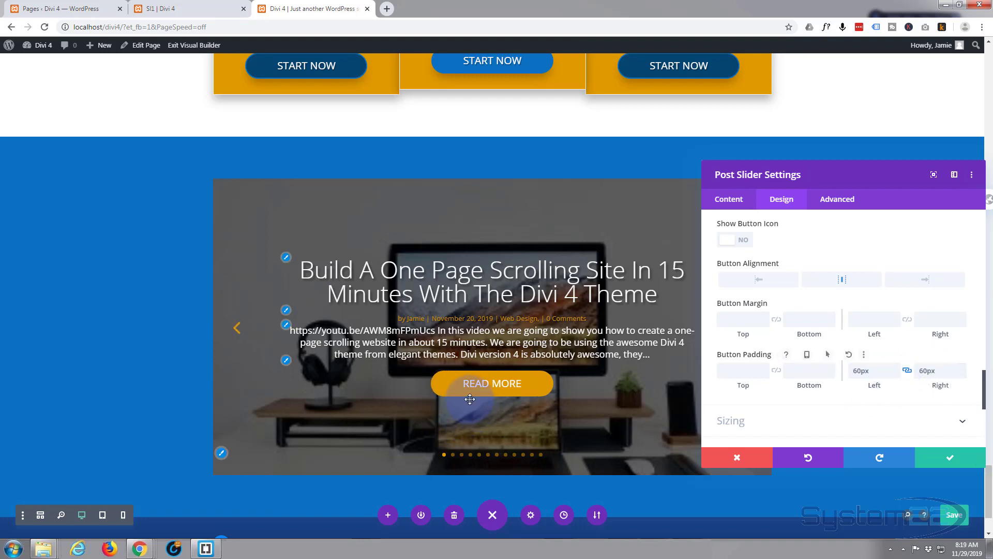
pyautogui.scroll(-3, 813, 384)
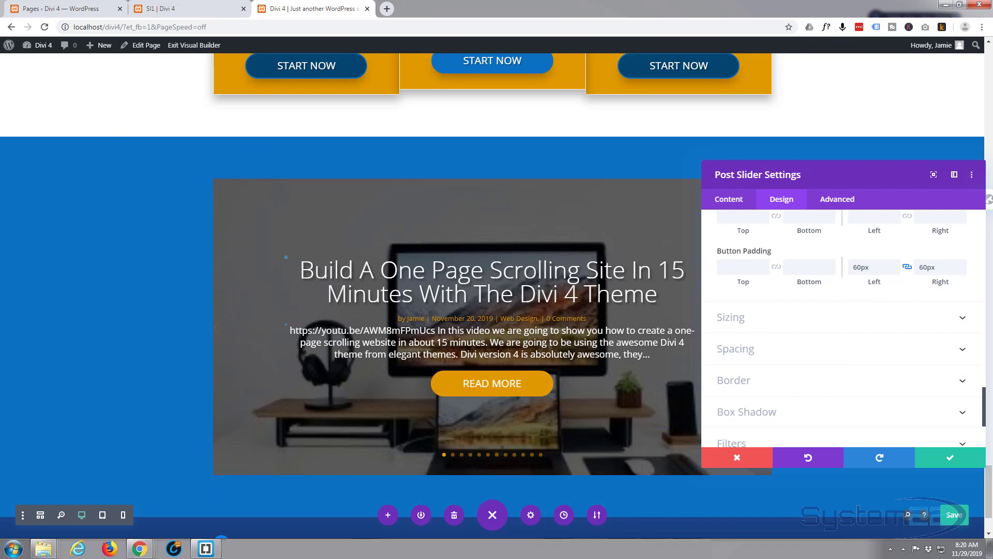
# - Give the post slider a 1px solid orange #e09900 border
pyautogui.scroll(-3, 834, 341)
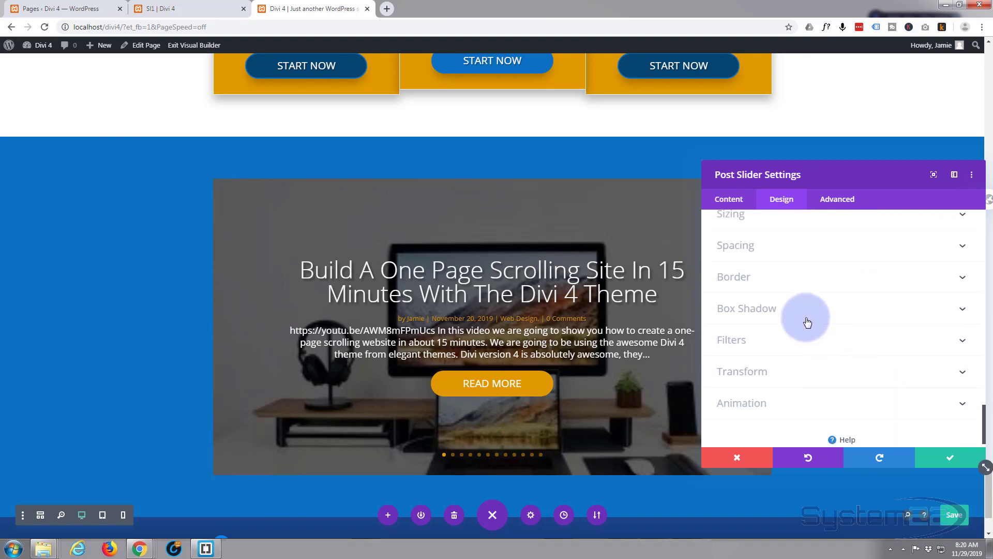
pyautogui.click(791, 284)
pyautogui.scroll(-2, 802, 342)
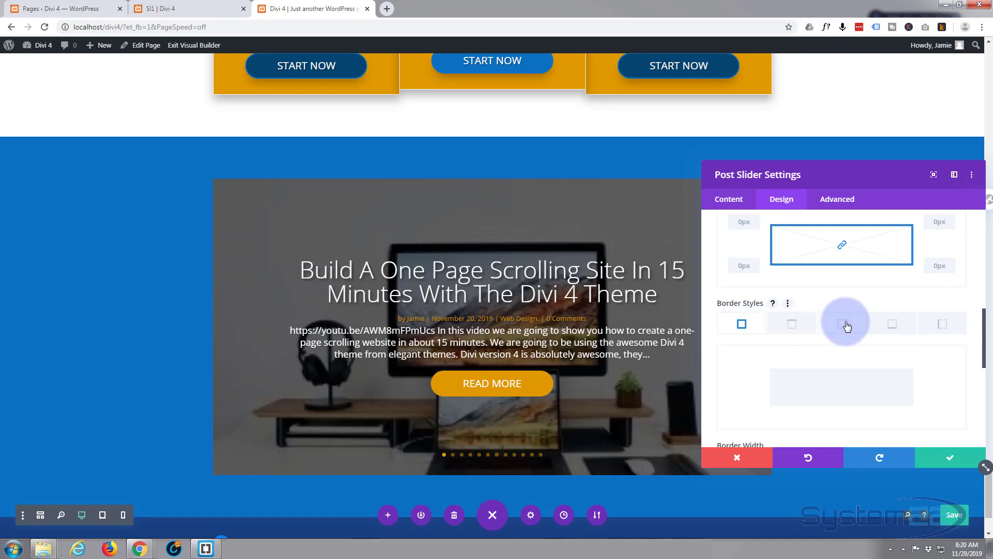
pyautogui.scroll(-2, 884, 342)
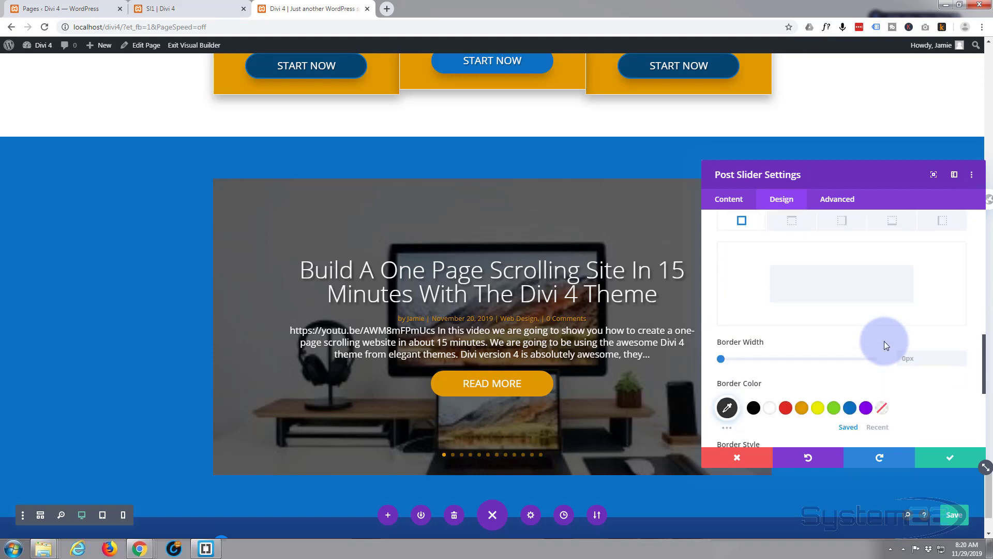
pyautogui.scroll(-1, 884, 340)
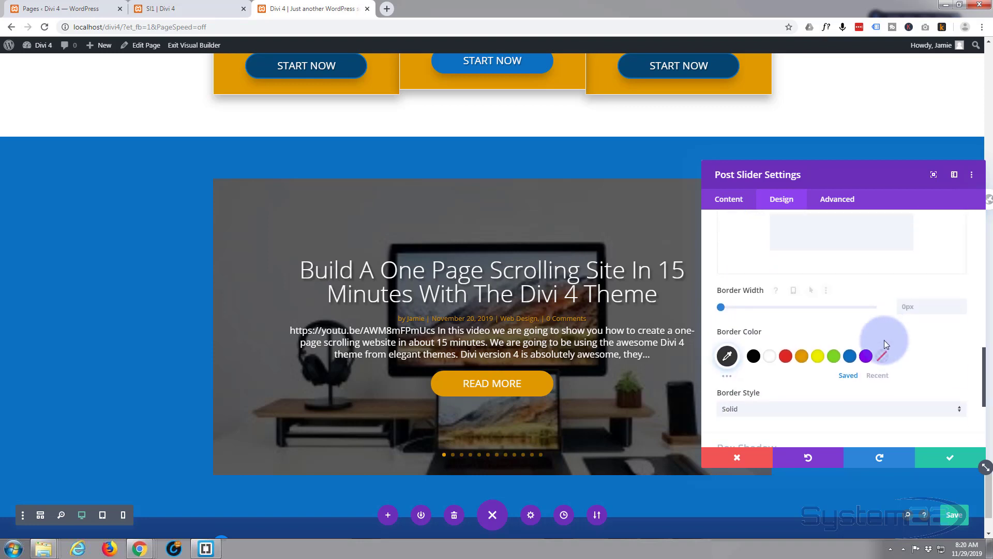
pyautogui.click(961, 307)
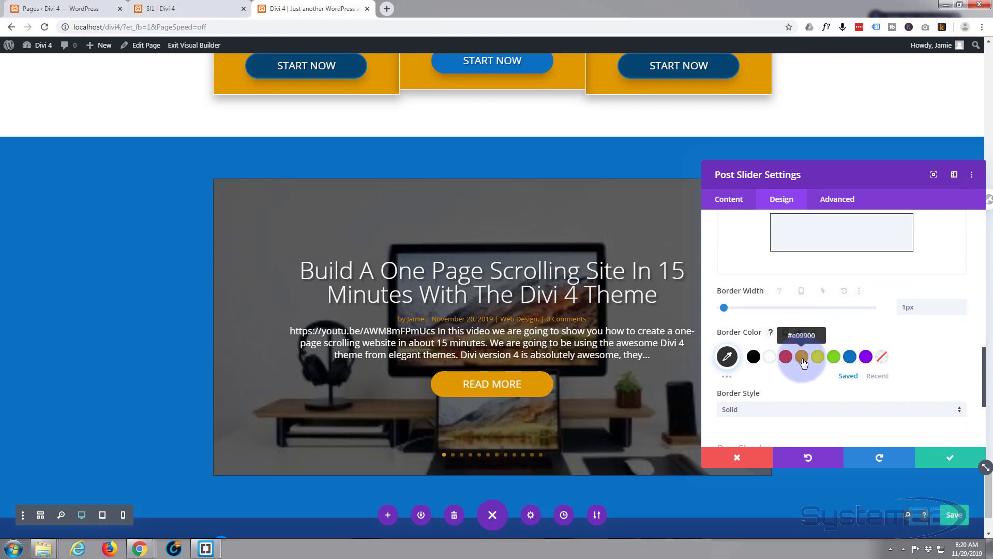
pyautogui.click(803, 357)
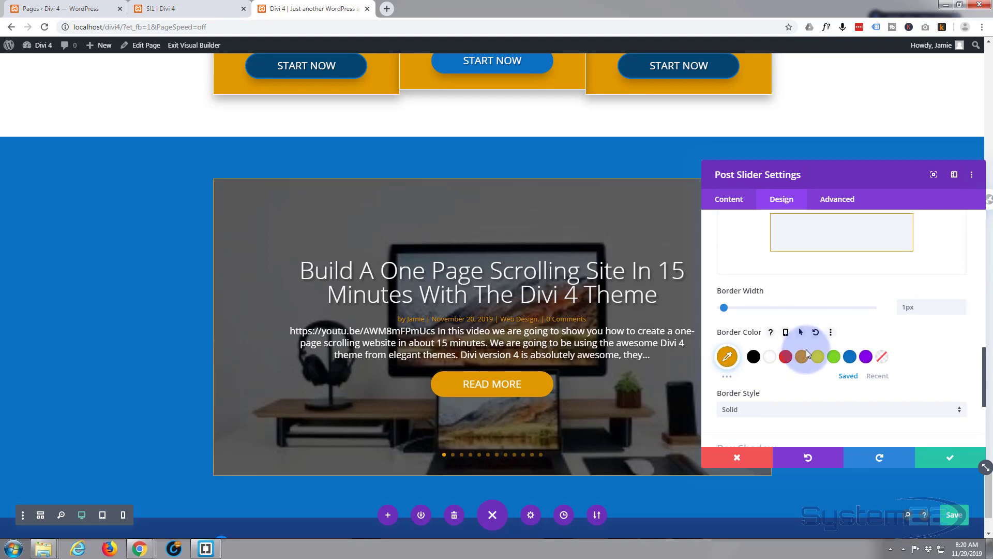
pyautogui.scroll(-3, 806, 349)
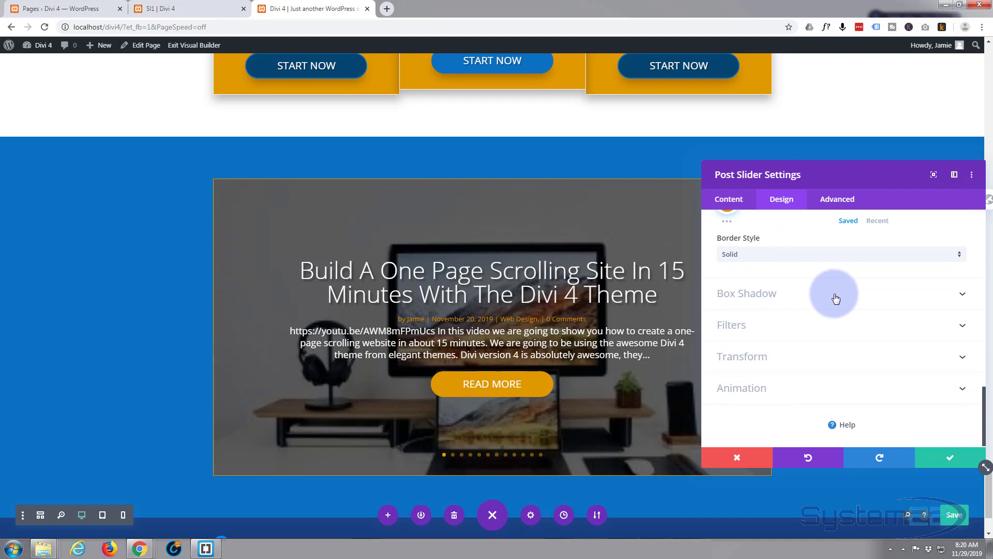
# - Apply a box shadow preset beneath the post slider
pyautogui.click(833, 295)
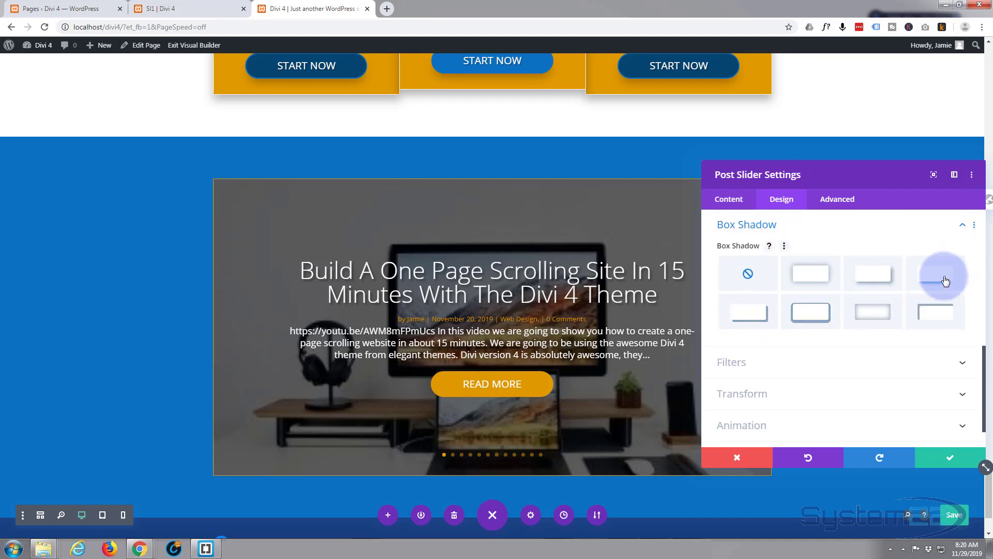
pyautogui.click(945, 281)
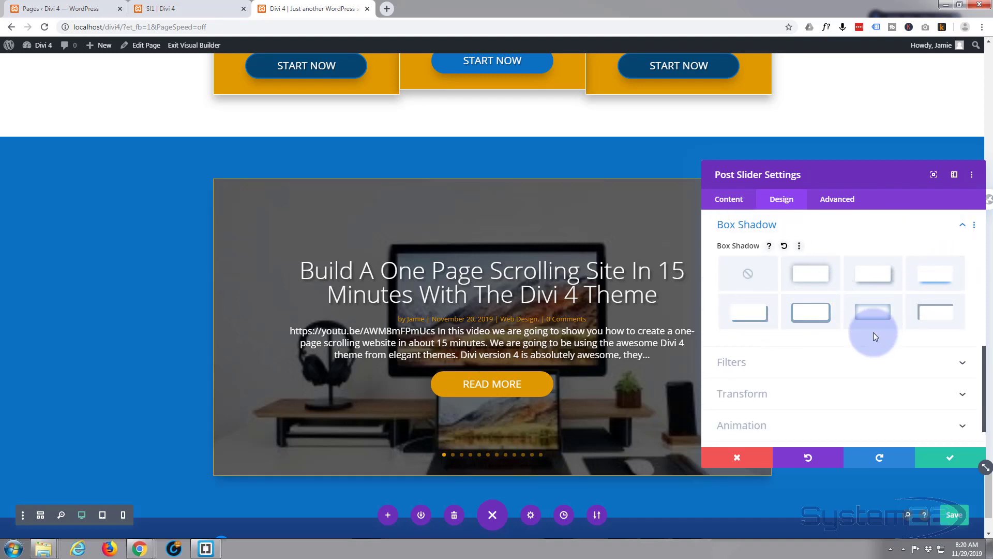
pyautogui.scroll(-1, 873, 337)
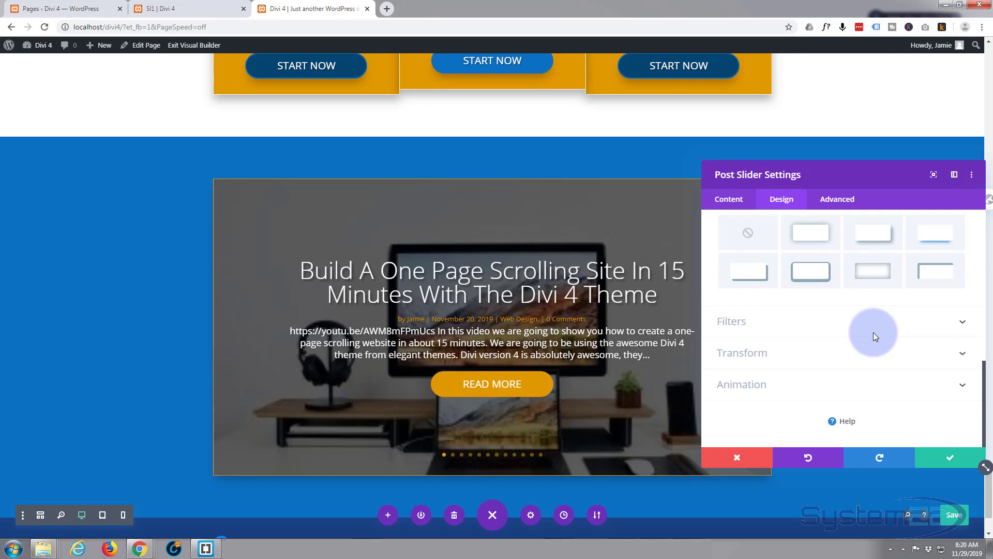
# - Choose the Slide animation style, try direction Right, then settle on Center
pyautogui.click(828, 384)
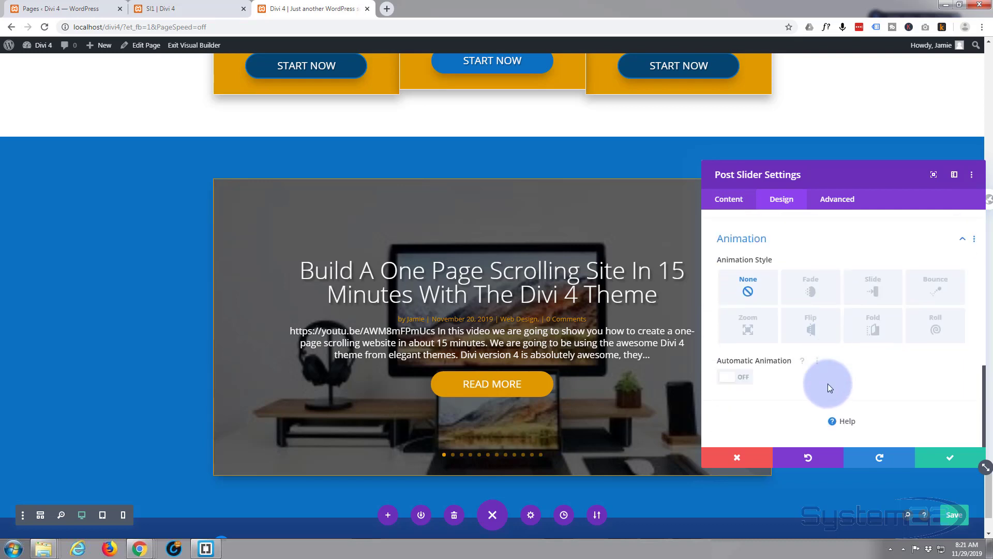
pyautogui.click(879, 292)
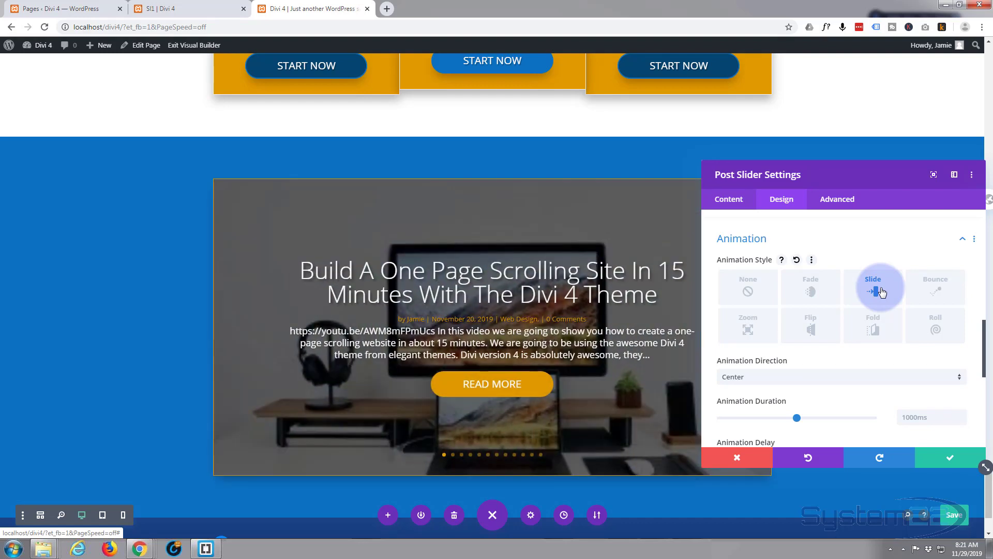
pyautogui.scroll(-2, 877, 294)
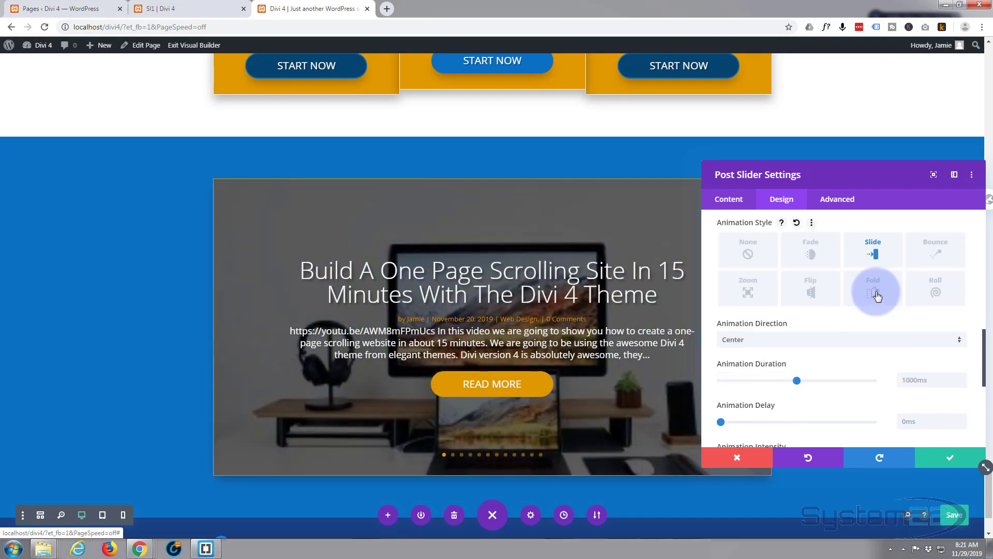
pyautogui.click(832, 271)
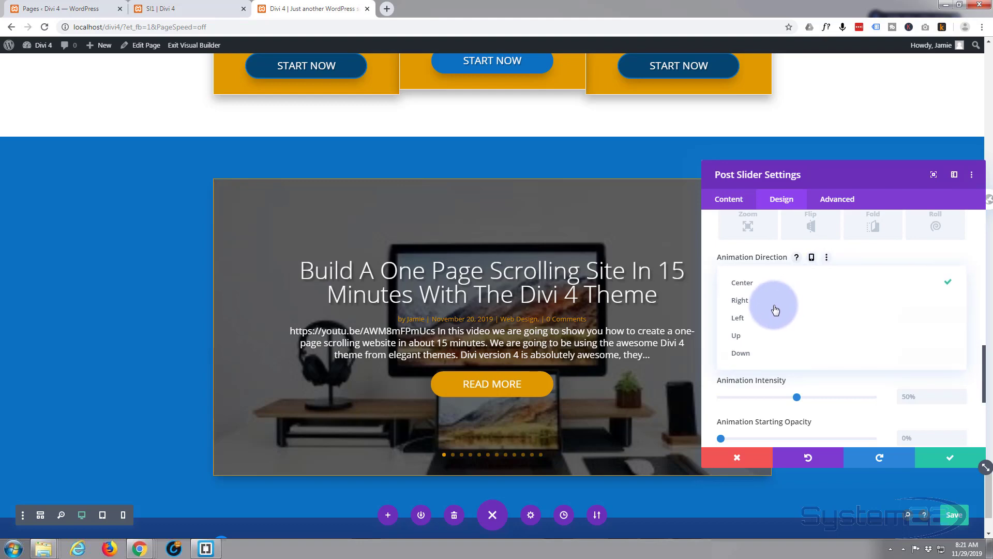
pyautogui.click(758, 299)
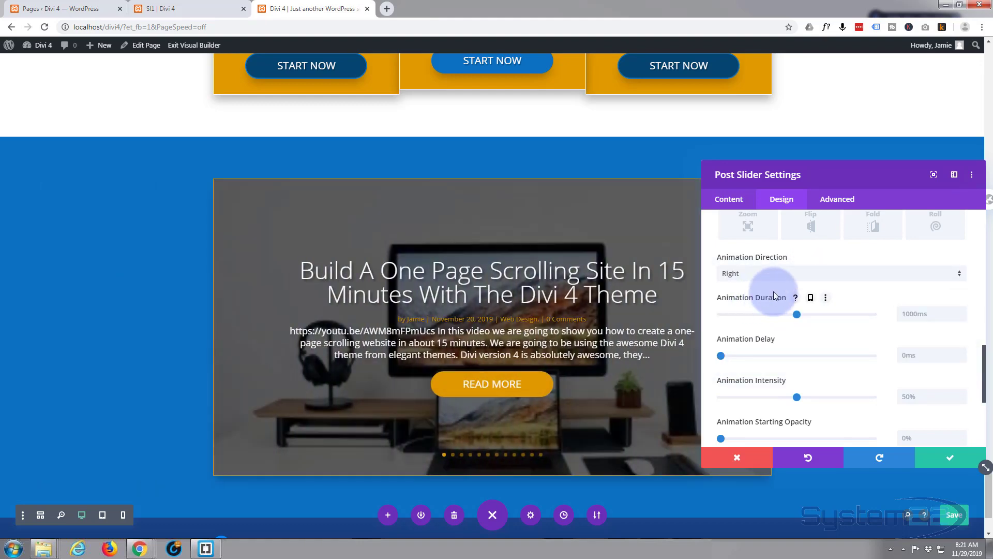
pyautogui.click(820, 276)
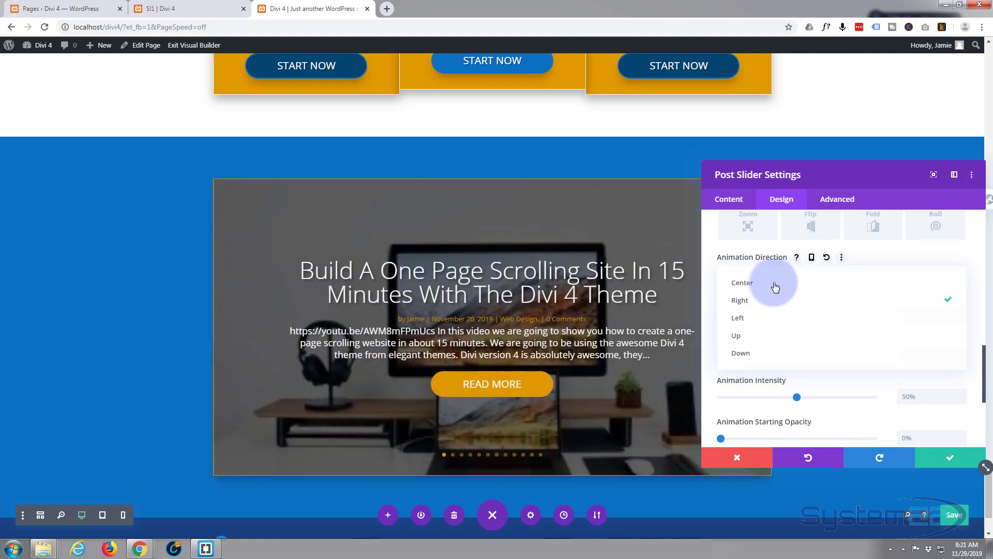
pyautogui.click(772, 282)
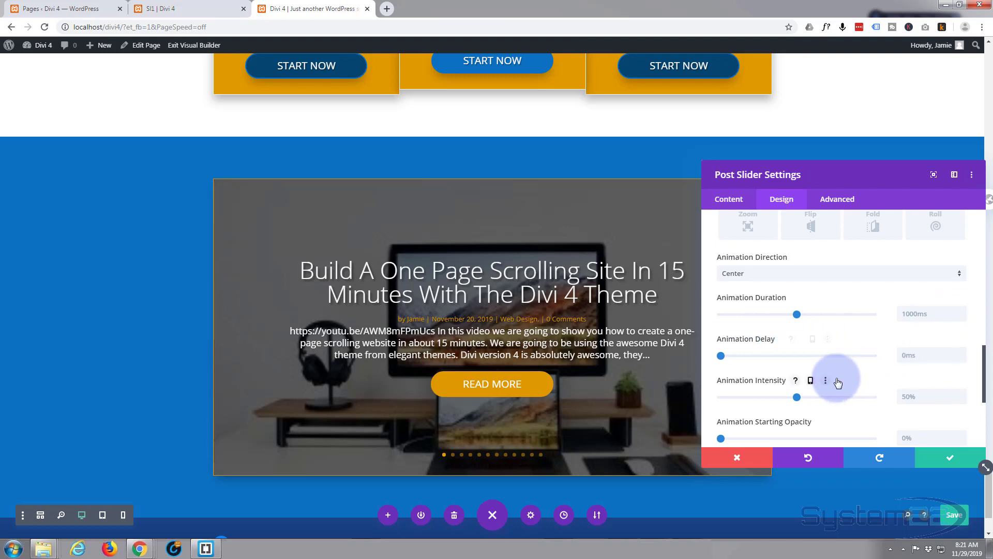
pyautogui.scroll(-1, 839, 383)
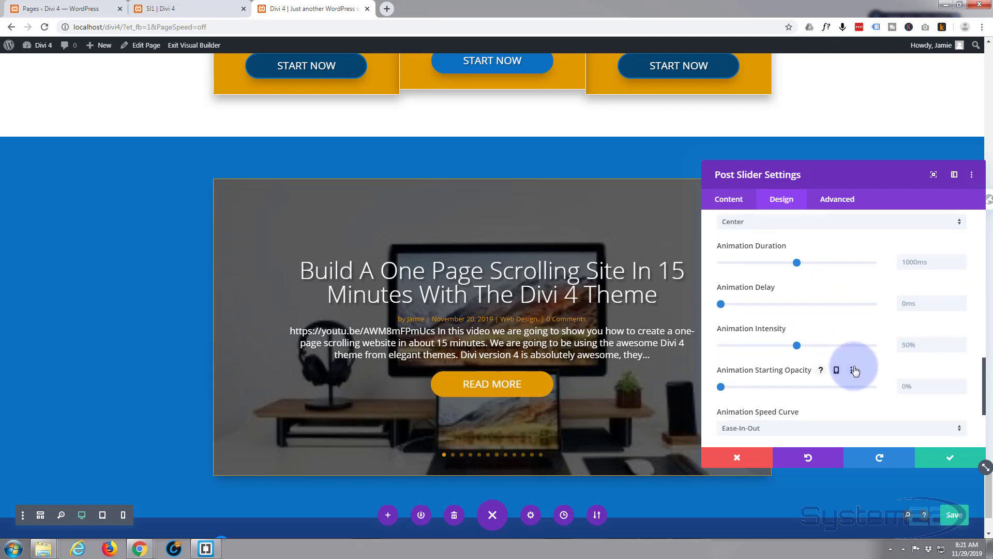
pyautogui.scroll(-1, 854, 370)
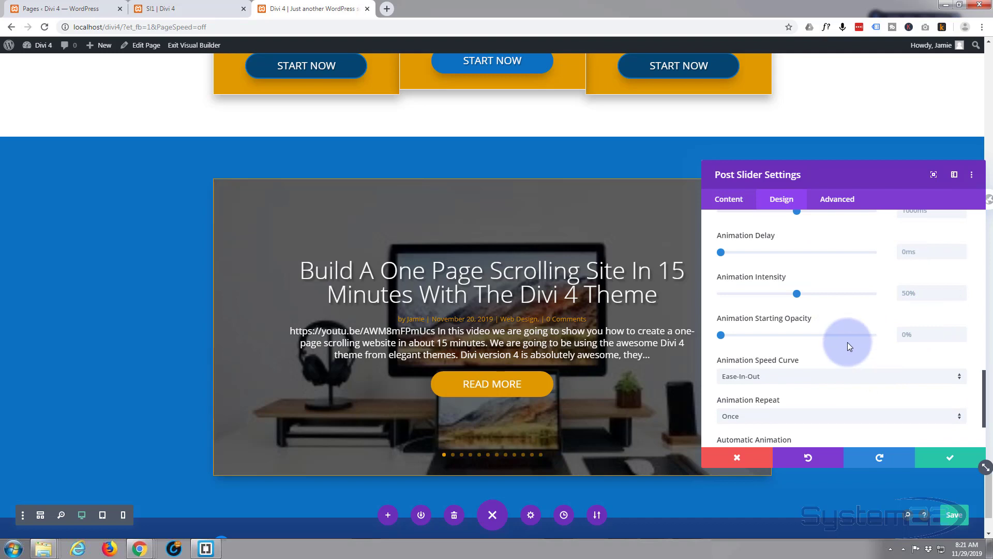
pyautogui.scroll(-2, 847, 341)
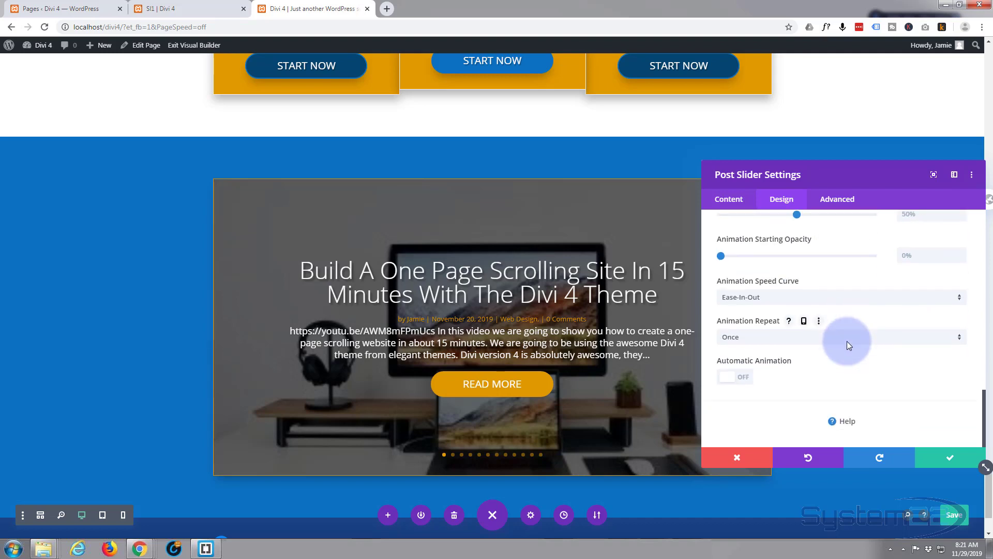
# - Turn on Automatic Animation and change its speed from 7000 to 5000 ms
pyautogui.click(741, 380)
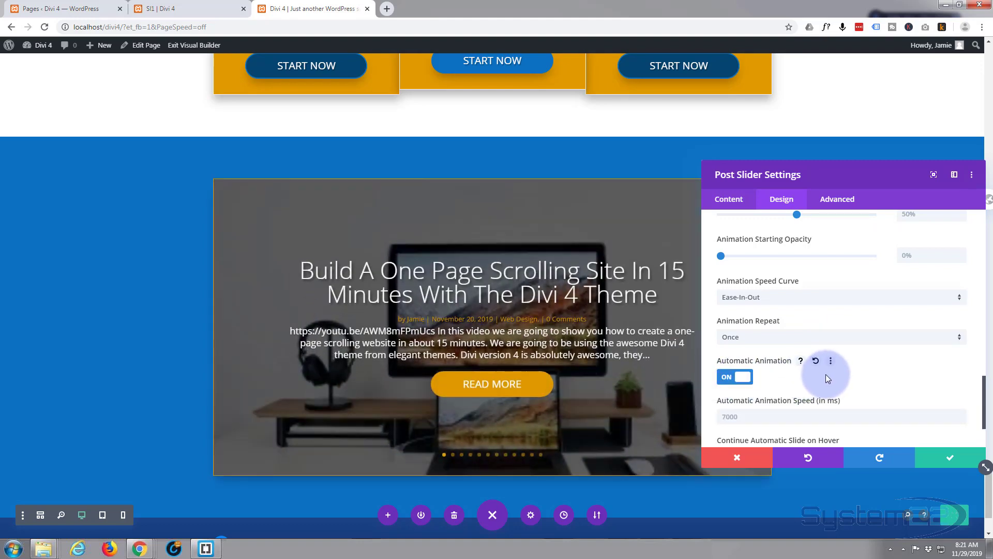
pyautogui.scroll(-1, 825, 378)
pyautogui.click(731, 366)
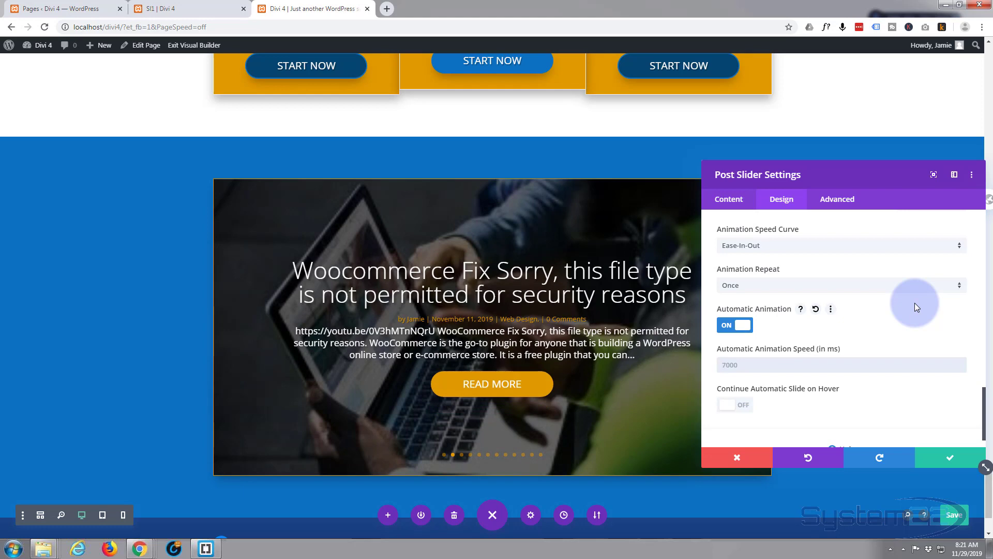
pyautogui.write('5000')
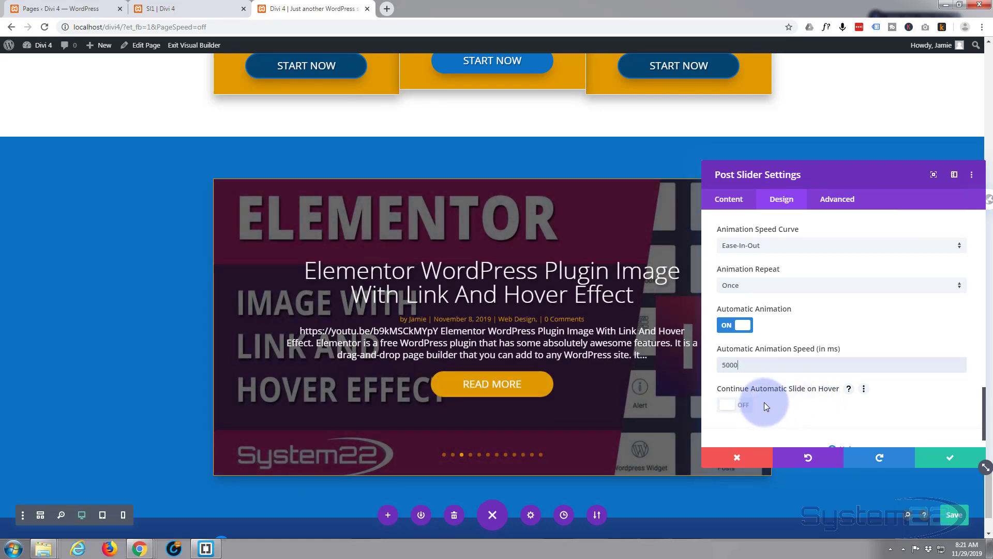
# - Save the module settings, exit the Visual Builder and scroll down to the live slider
pyautogui.click(950, 461)
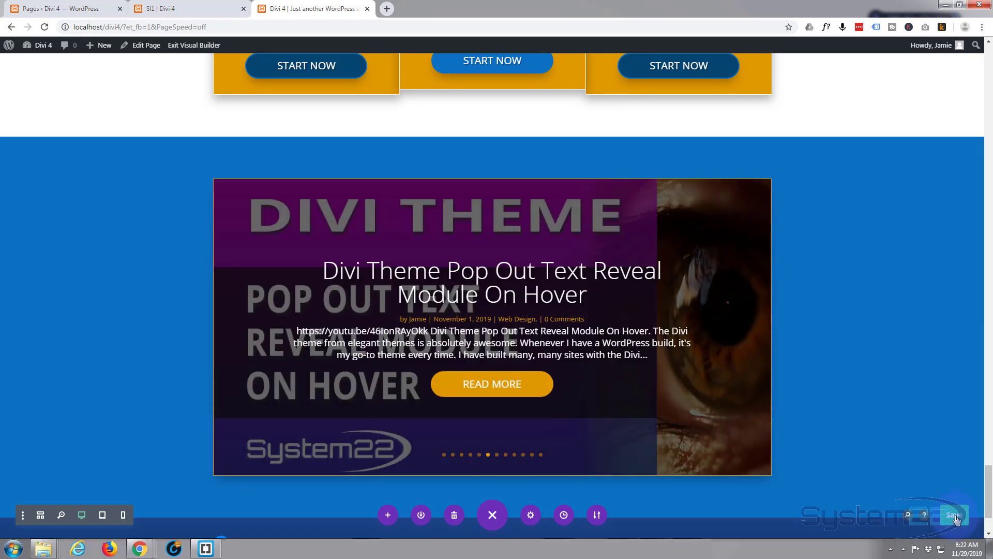
pyautogui.click(192, 45)
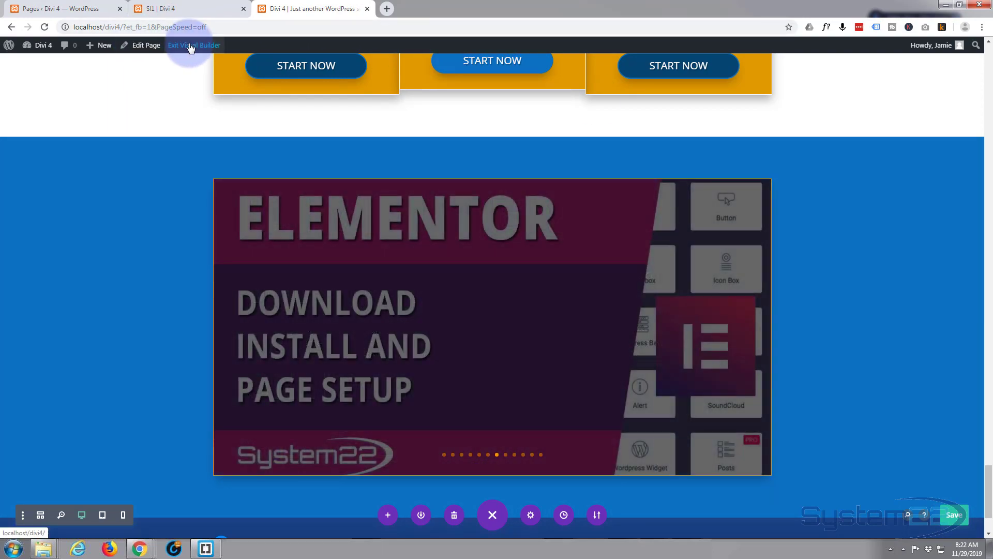
pyautogui.scroll(-20, 217, 192)
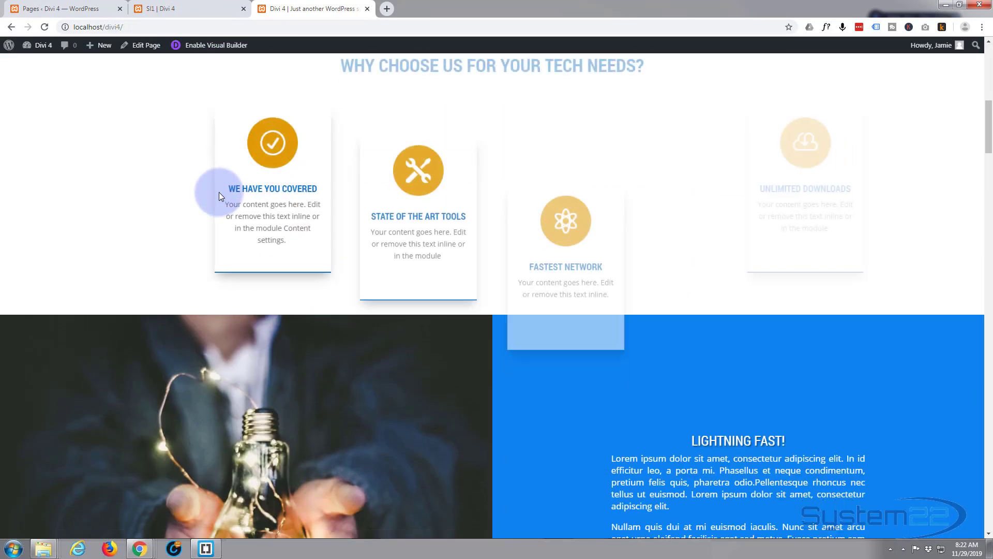
pyautogui.scroll(-15, 221, 196)
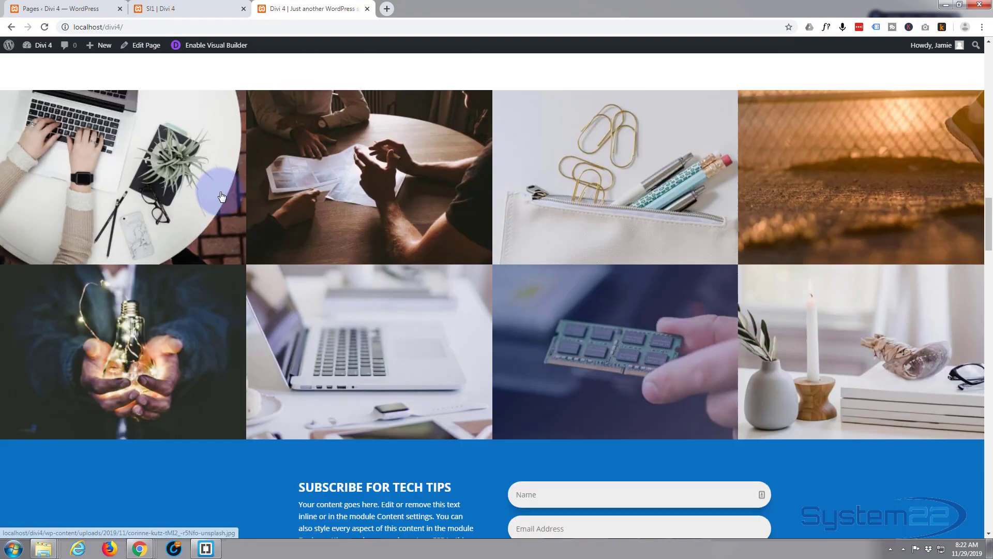
pyautogui.scroll(-20, 220, 196)
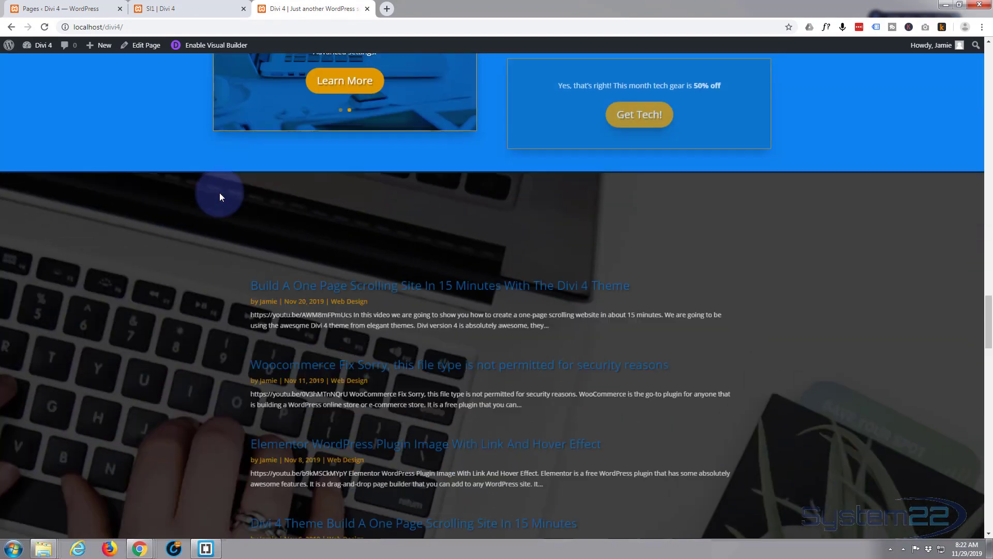
pyautogui.scroll(-15, 219, 195)
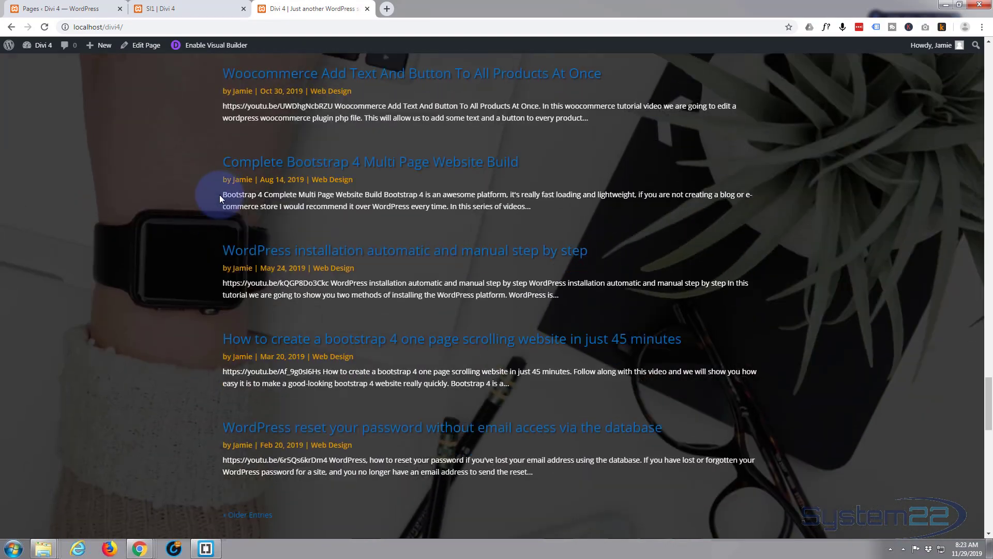
pyautogui.scroll(-7, 220, 203)
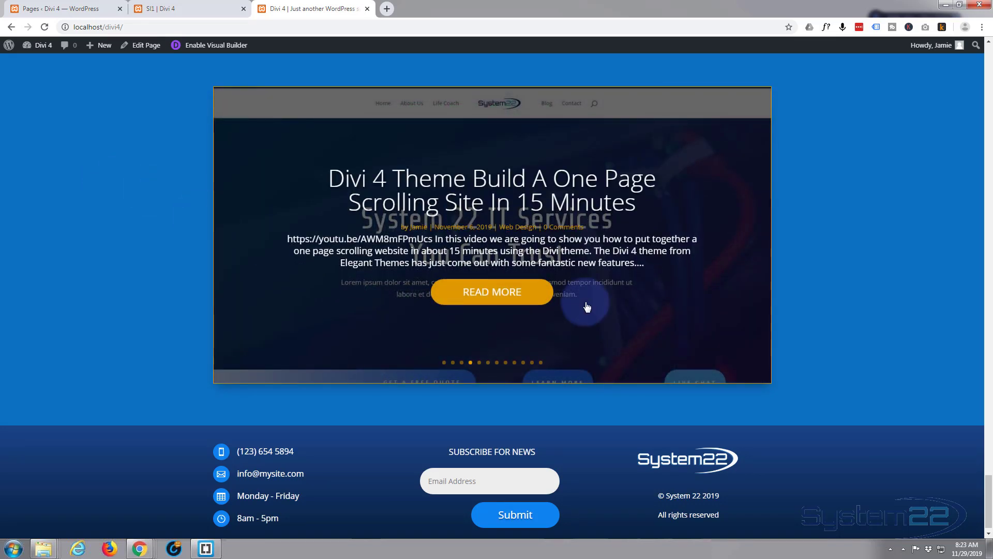
# - Advance the live slider forward four posts with the right arrow
pyautogui.moveTo(740, 222)
pyautogui.click(749, 239)
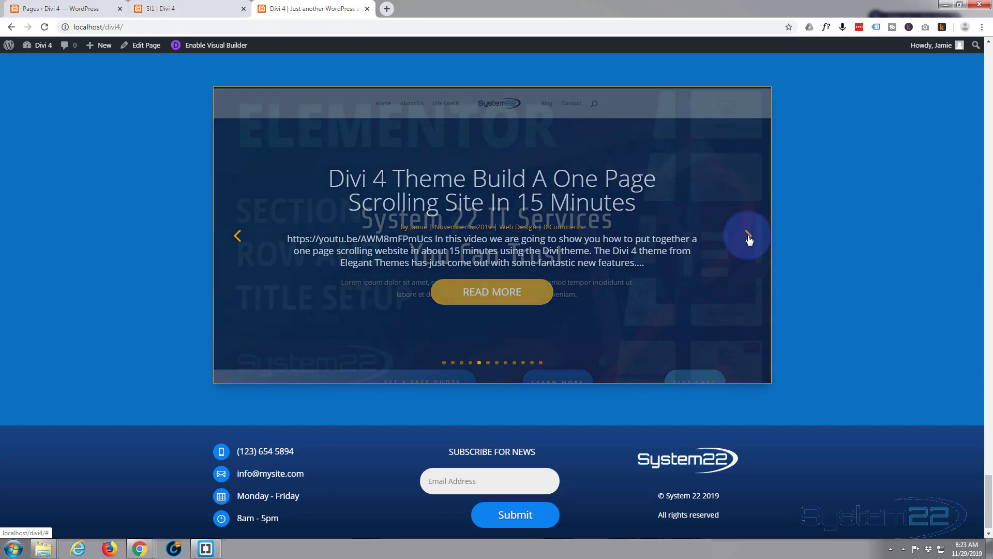
pyautogui.click(749, 239)
pyautogui.click(749, 239)
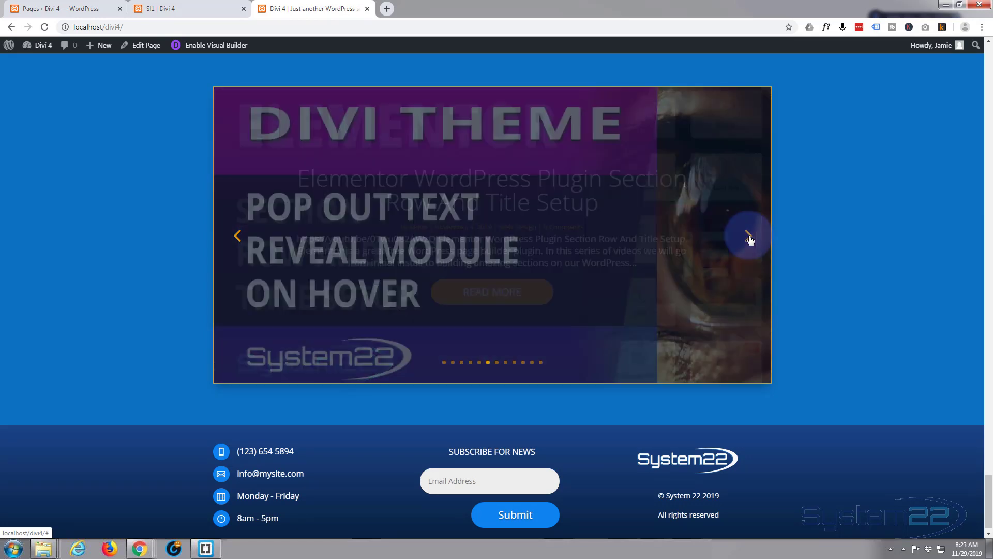
pyautogui.click(749, 239)
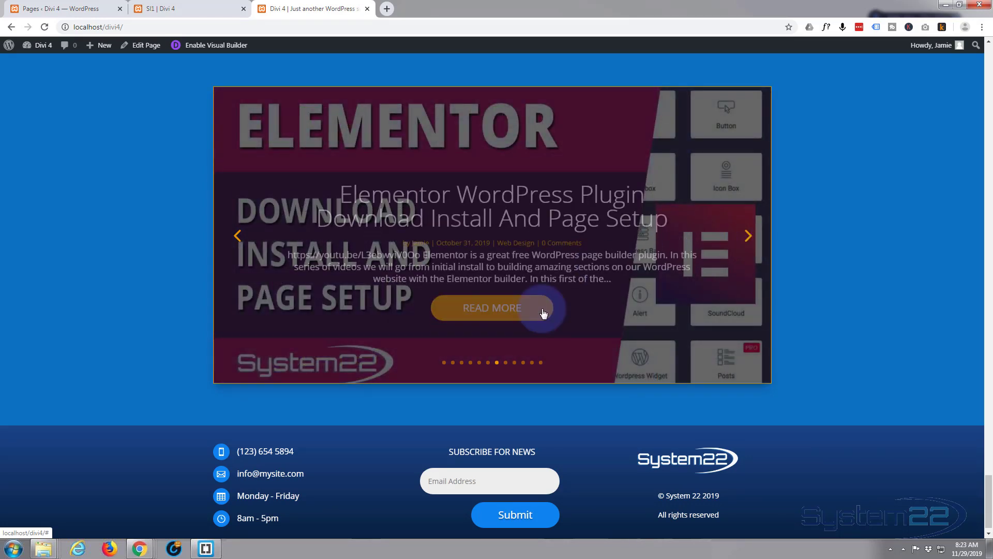
# - Jump via pagination dots to the WordPress installation, Elementor, then WooCommerce file-type slides
pyautogui.click(524, 363)
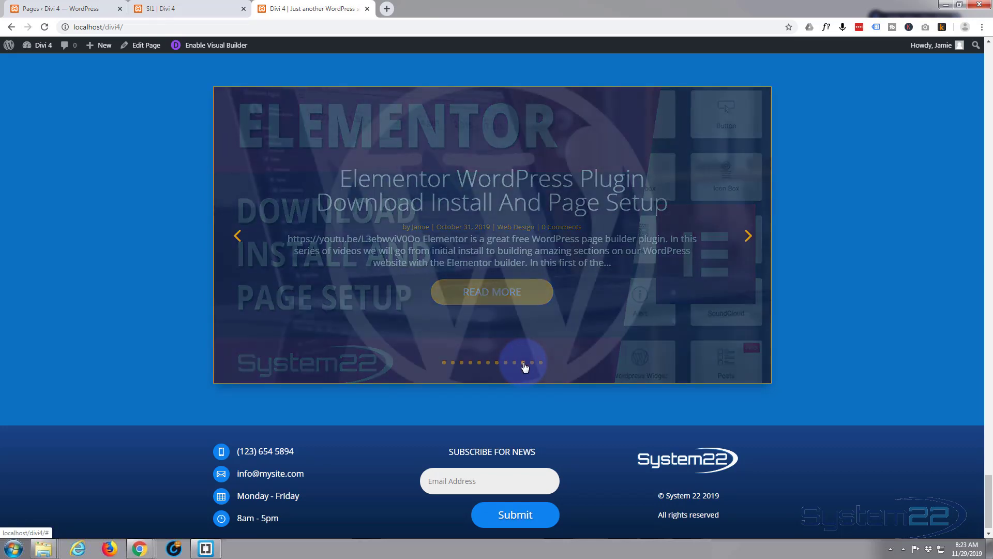
pyautogui.click(462, 362)
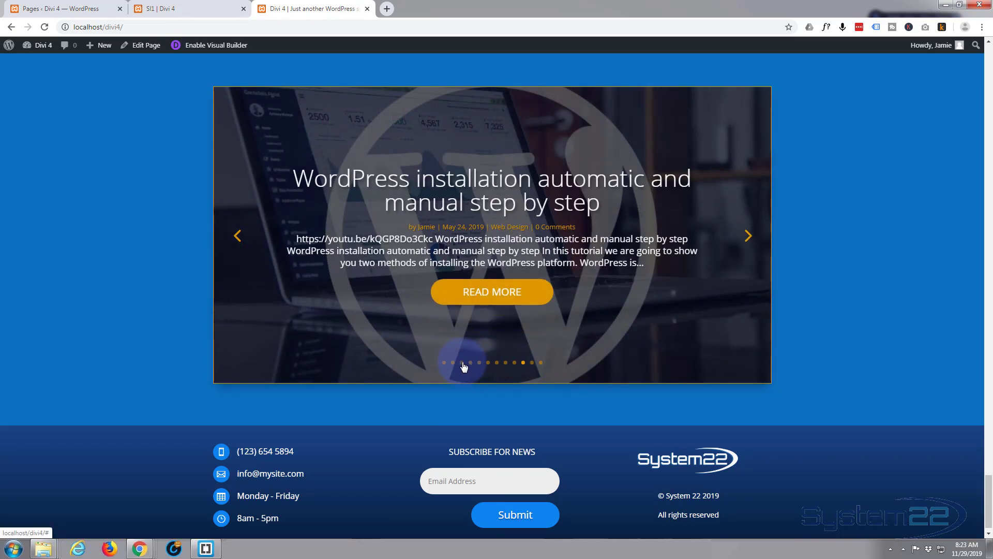
pyautogui.click(451, 362)
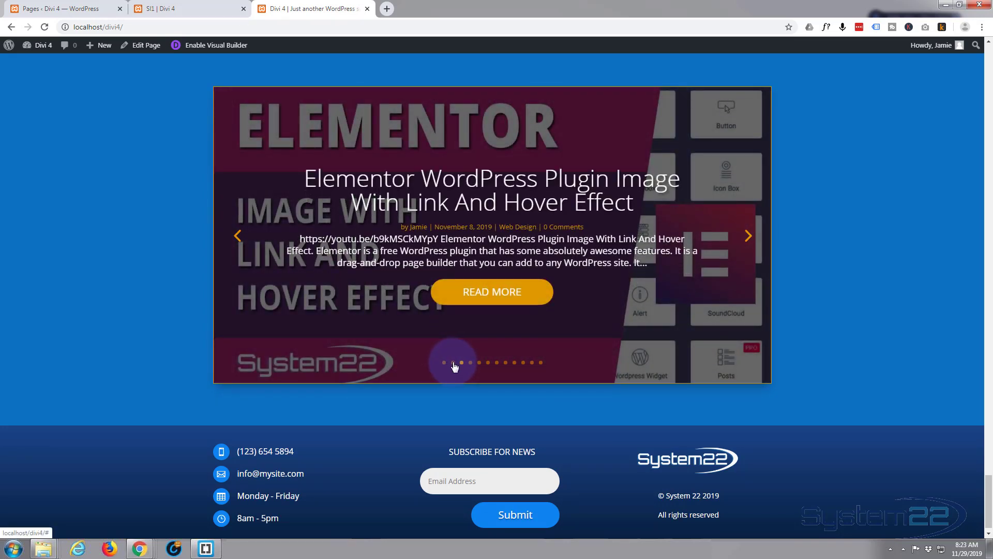
pyautogui.moveTo(767, 280)
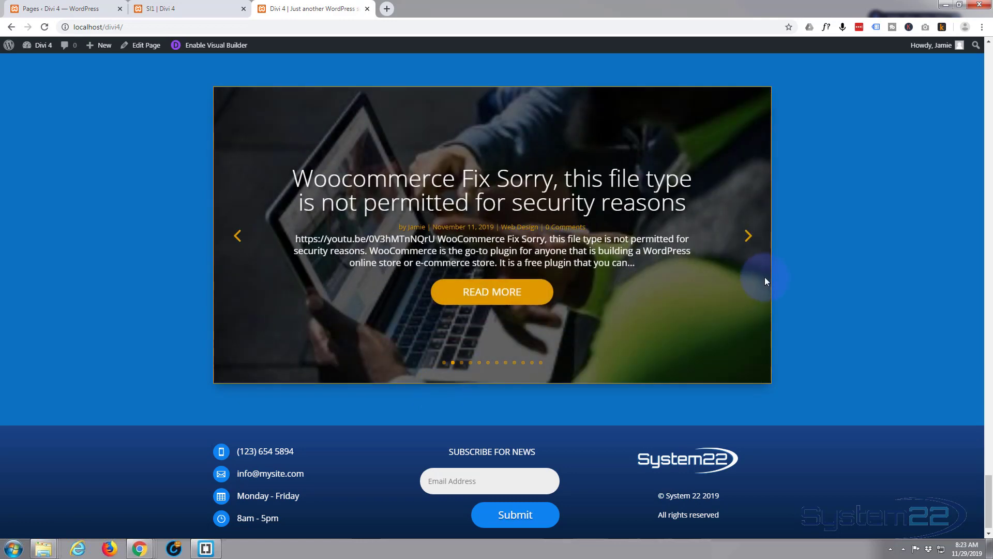
pyautogui.click(505, 293)
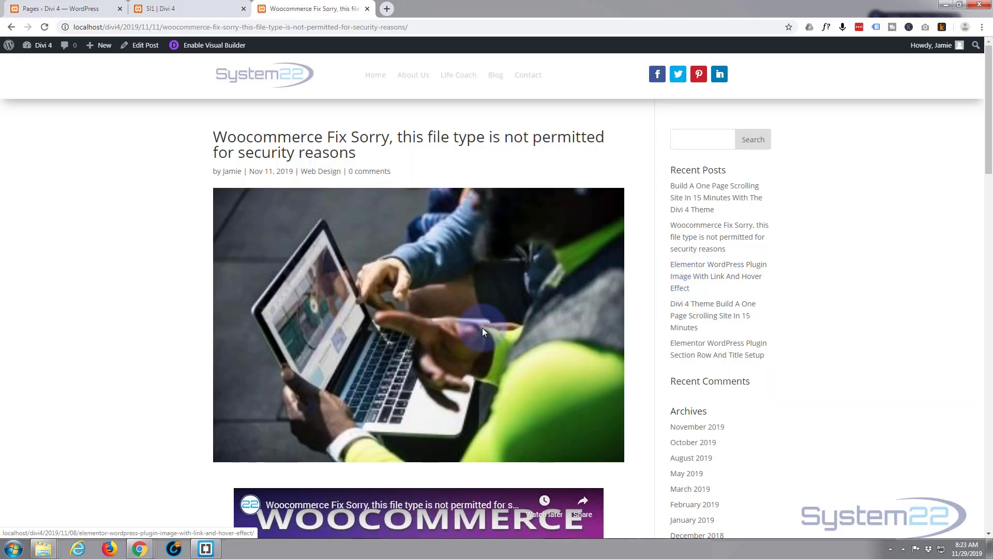
pyautogui.scroll(-10, 482, 327)
pyautogui.scroll(10, 481, 339)
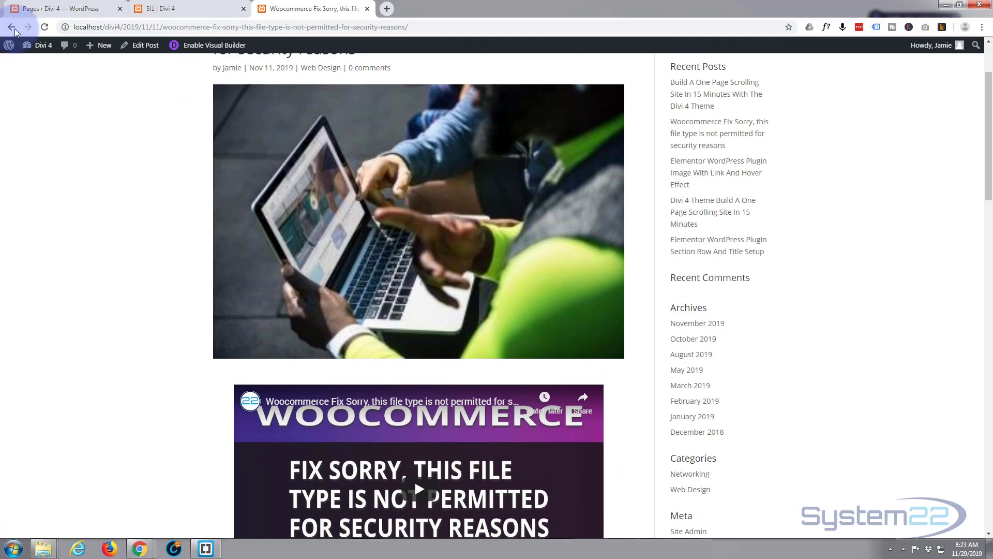
pyautogui.click(11, 27)
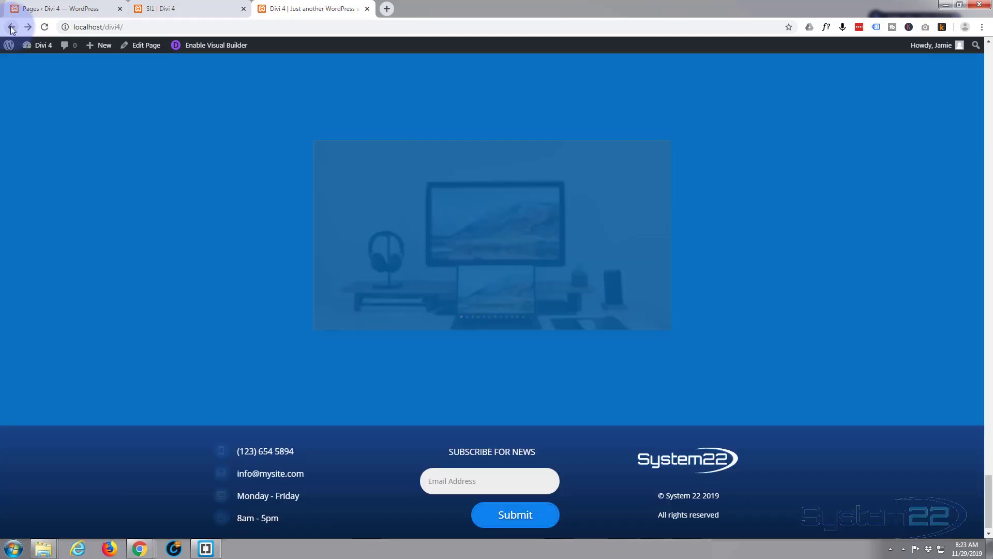